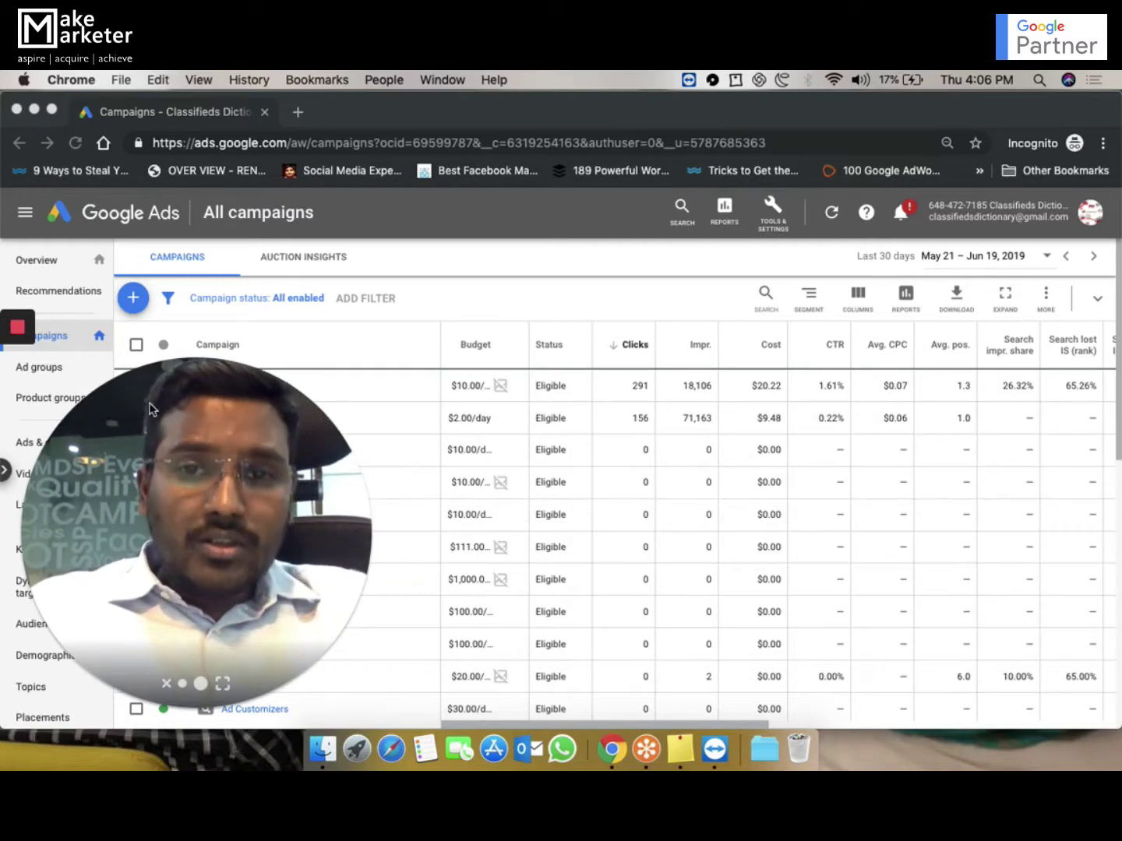
# - Focus the browser, then open and dismiss the campaigns table's Segment options
pyautogui.moveTo(29, 361)
pyautogui.moveTo(88, 432)
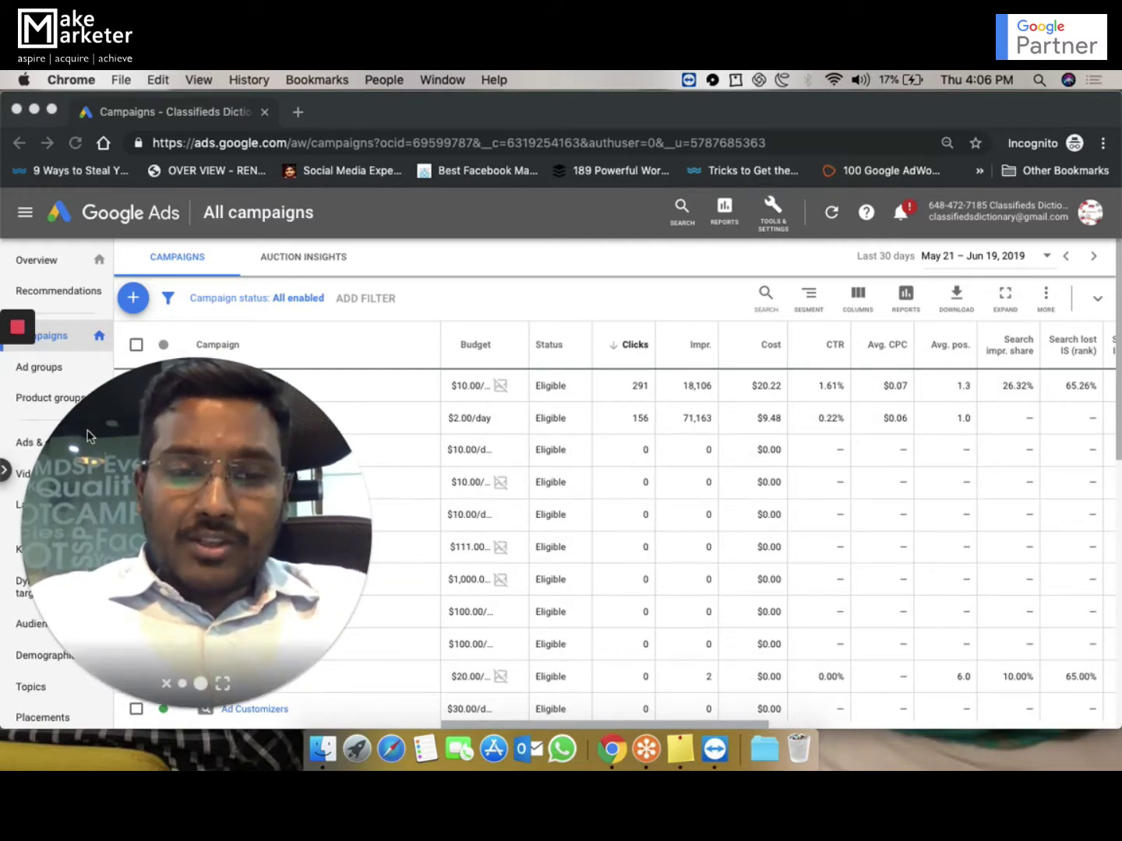
pyautogui.click(183, 684)
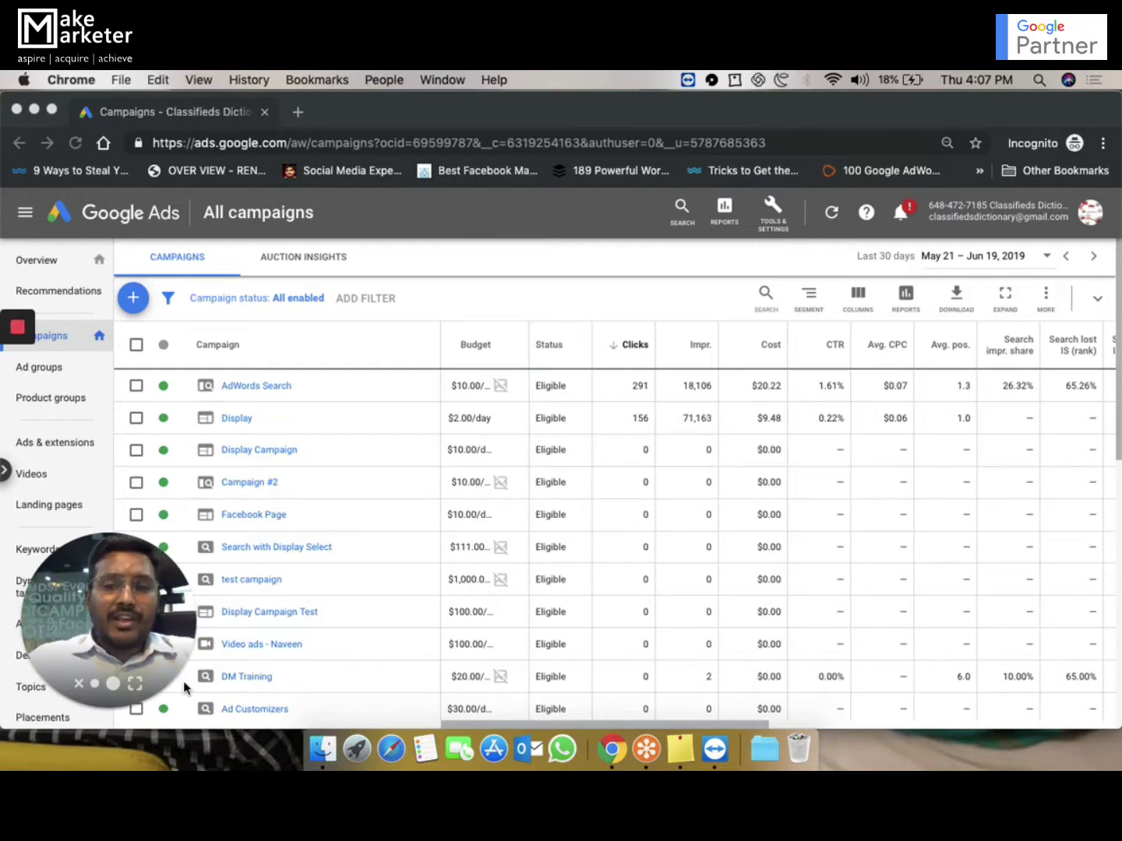
pyautogui.click(809, 299)
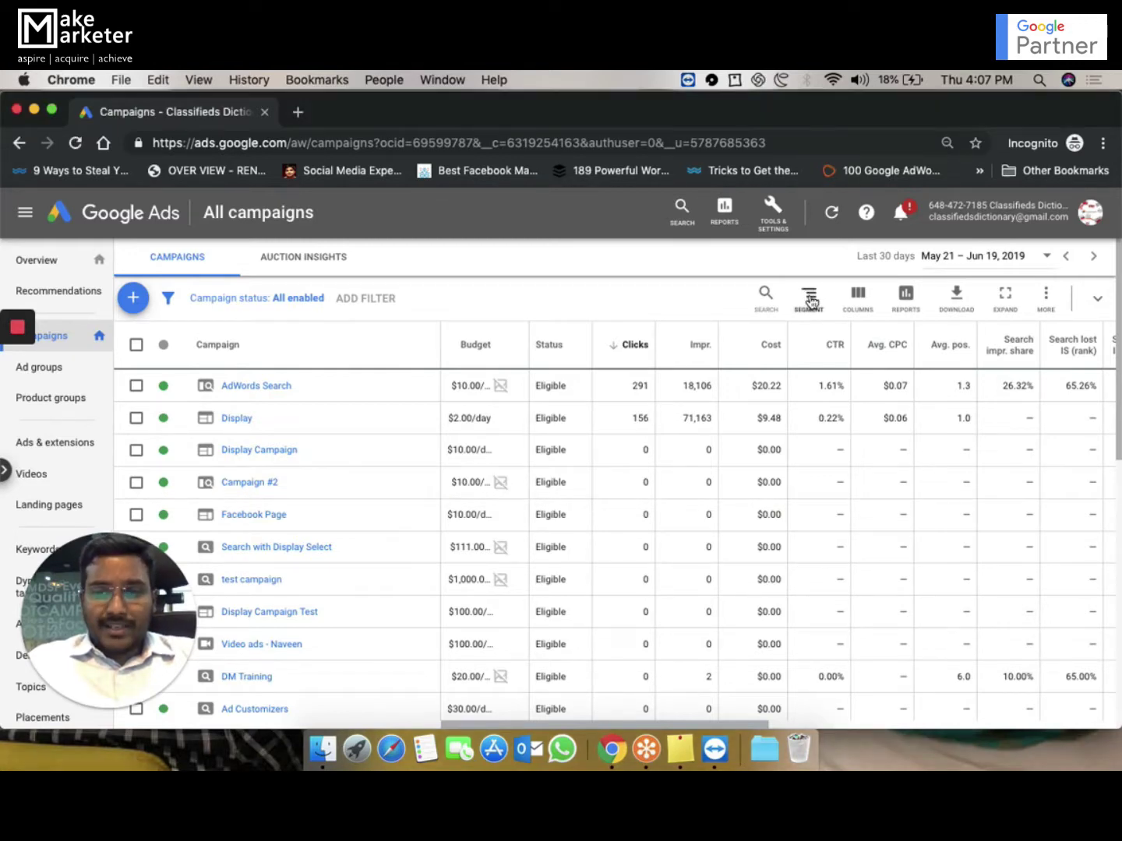
pyautogui.click(810, 299)
pyautogui.click(753, 360)
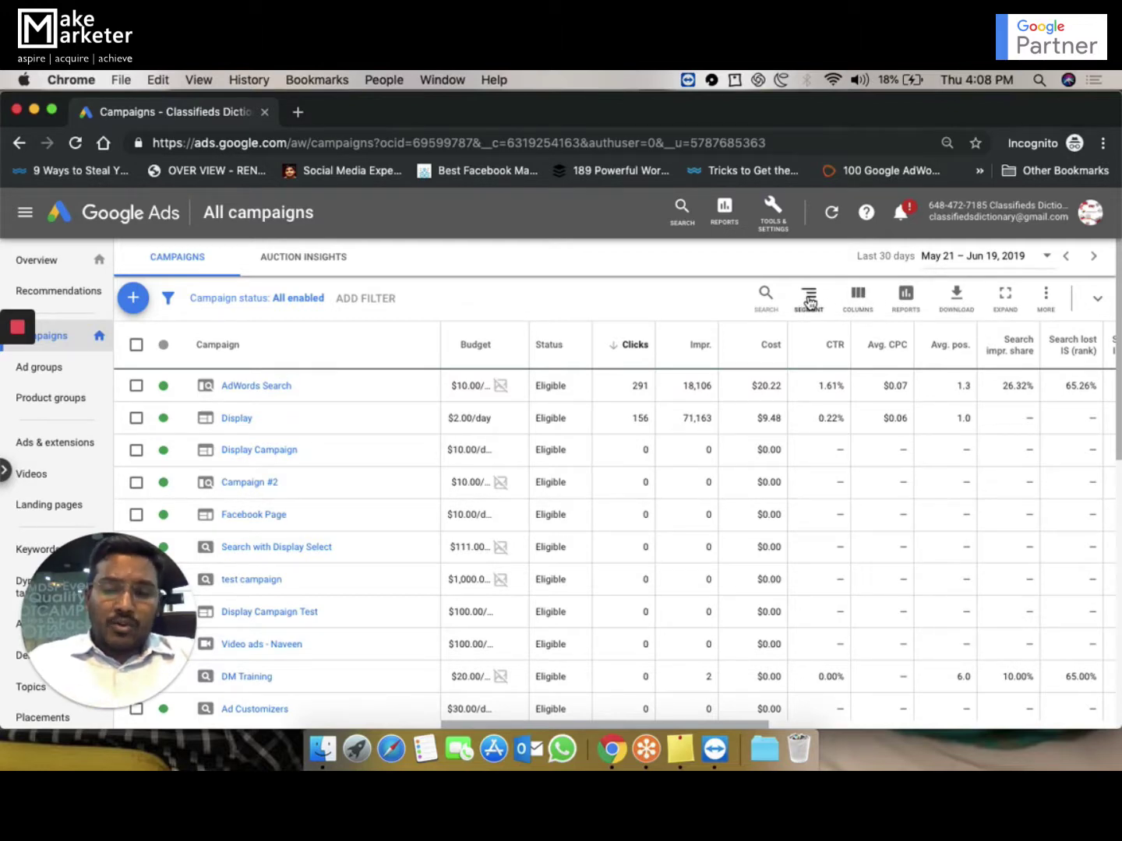
# - Search campaigns for 'AdWords Search', then clear the text and close the search
pyautogui.click(765, 299)
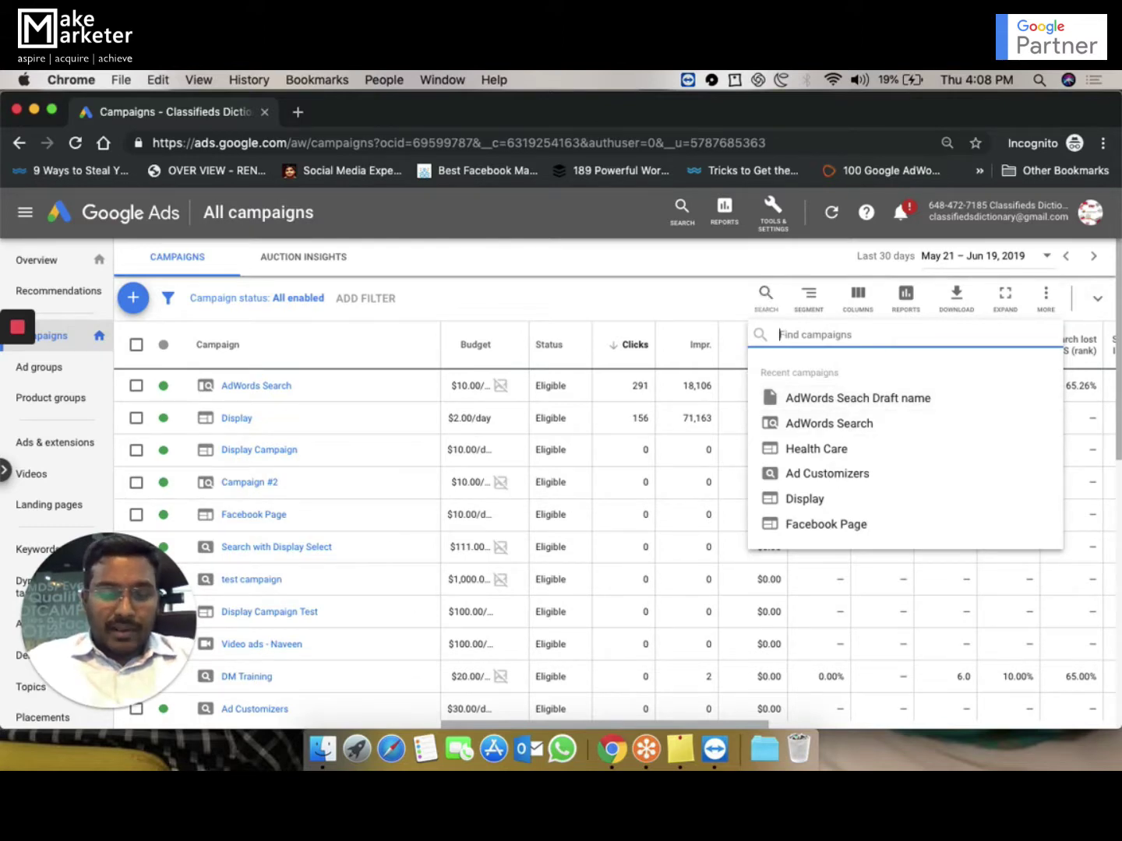
pyautogui.write('AdWords Search')
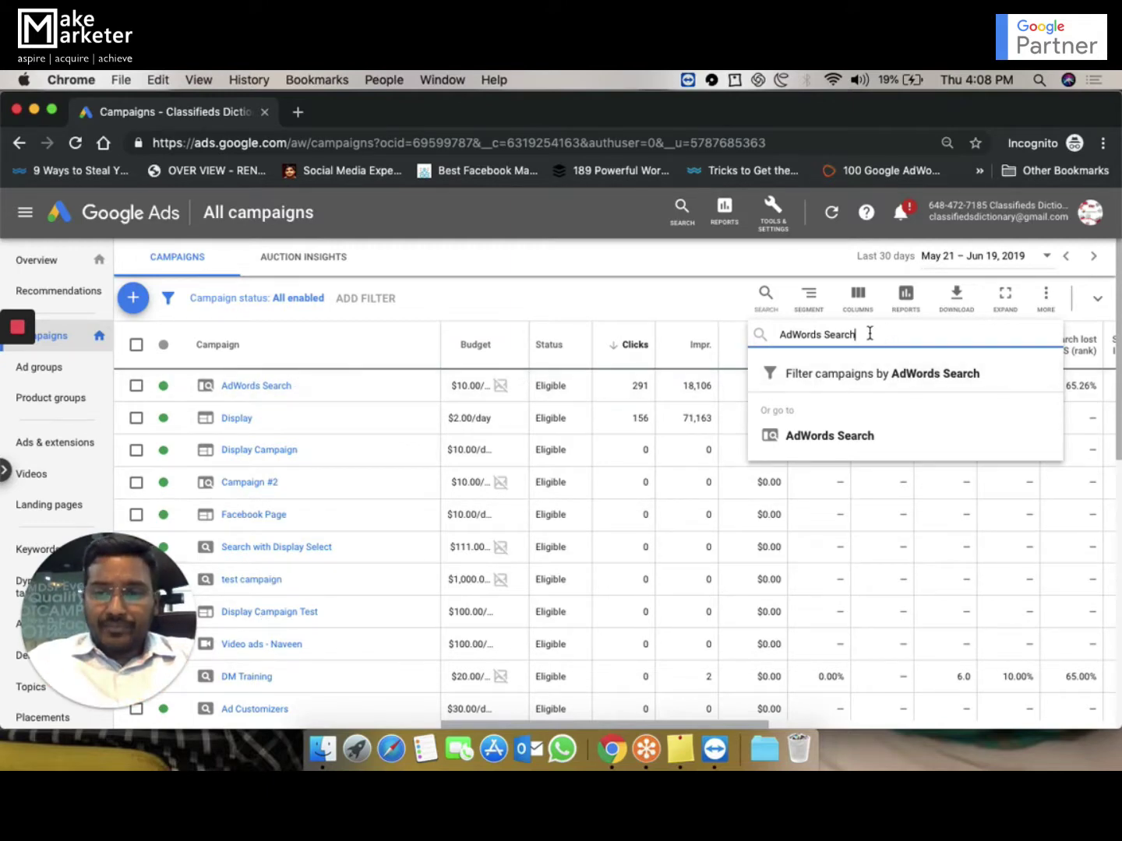
pyautogui.moveTo(869, 334); pyautogui.dragTo(795, 334)
pyautogui.press('BackSpace')
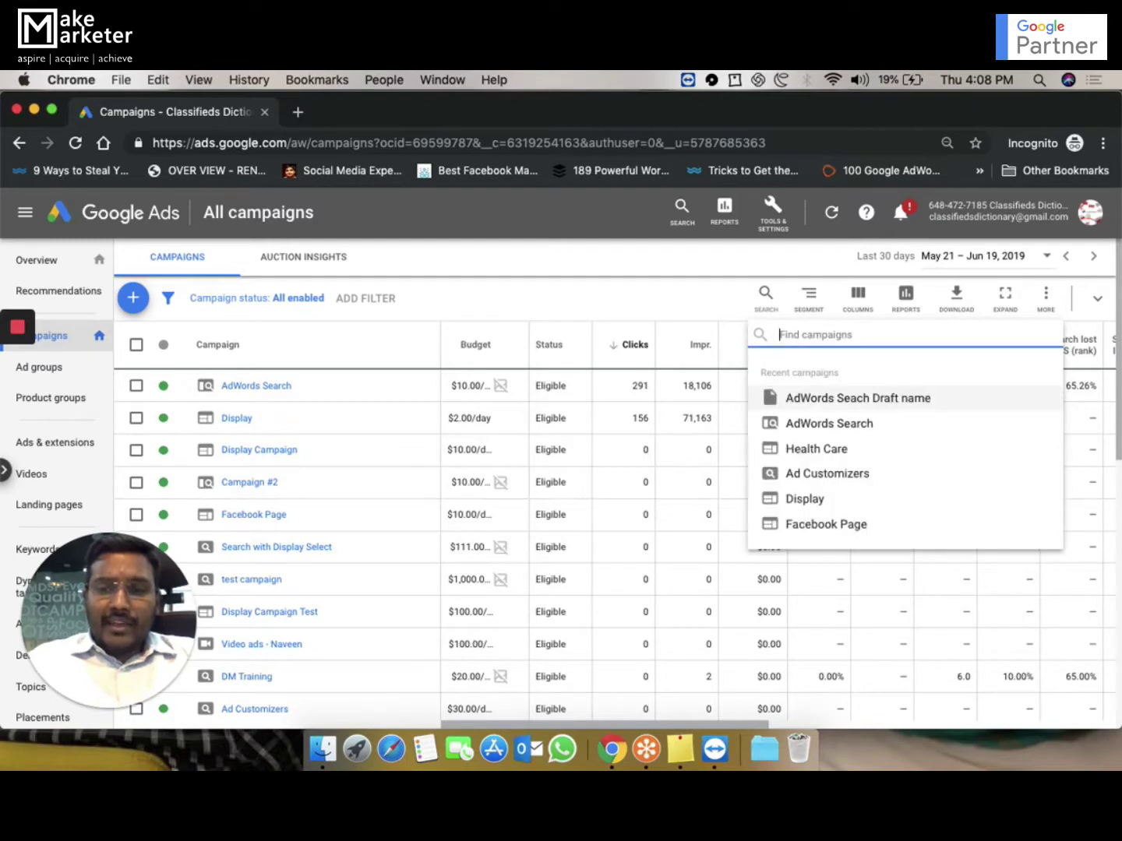
pyautogui.click(739, 257)
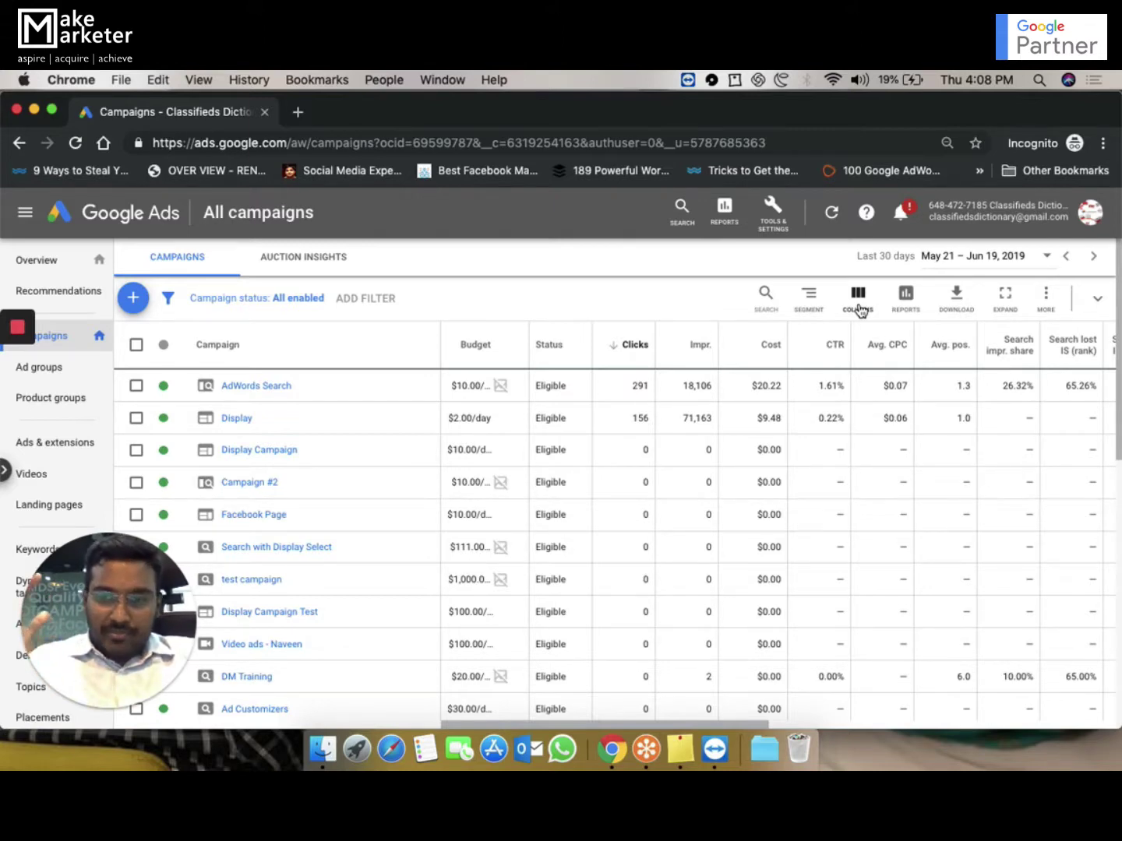
# - Look over the Reports and Download dropdowns, then show the Columns choices
pyautogui.click(903, 312)
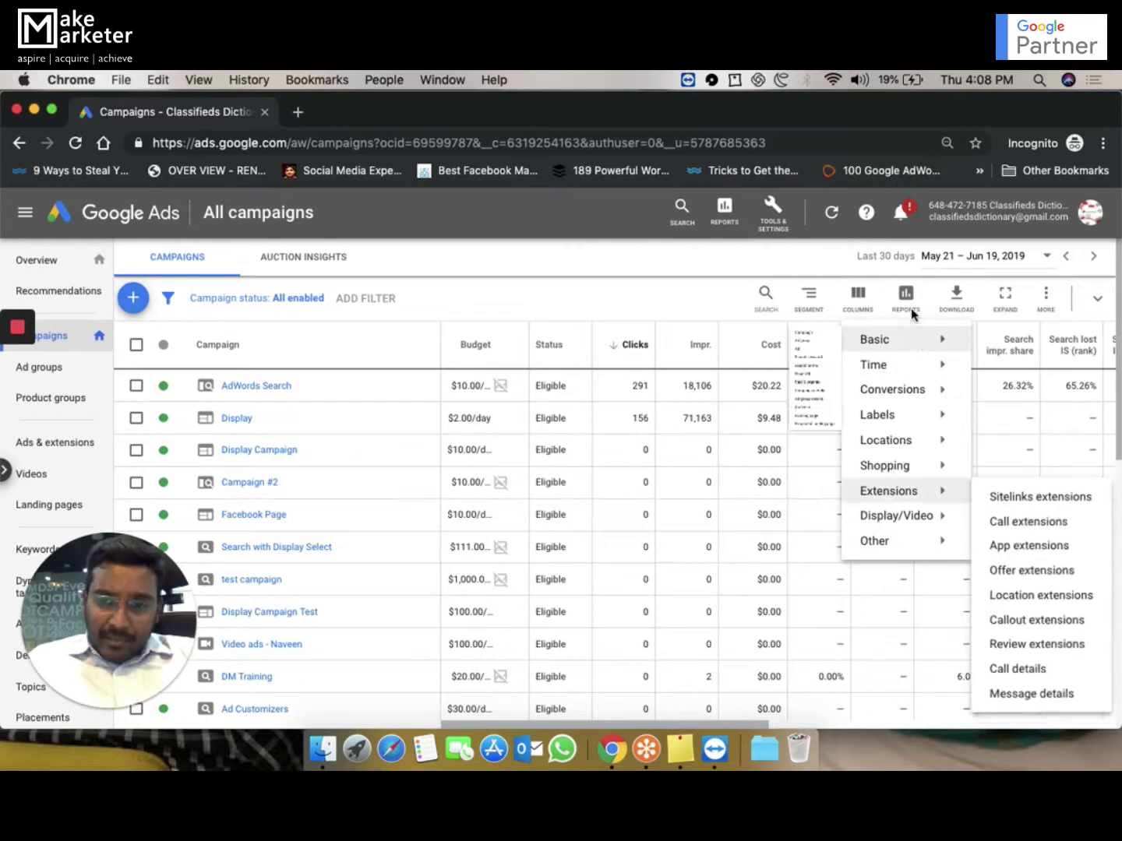
pyautogui.click(733, 221)
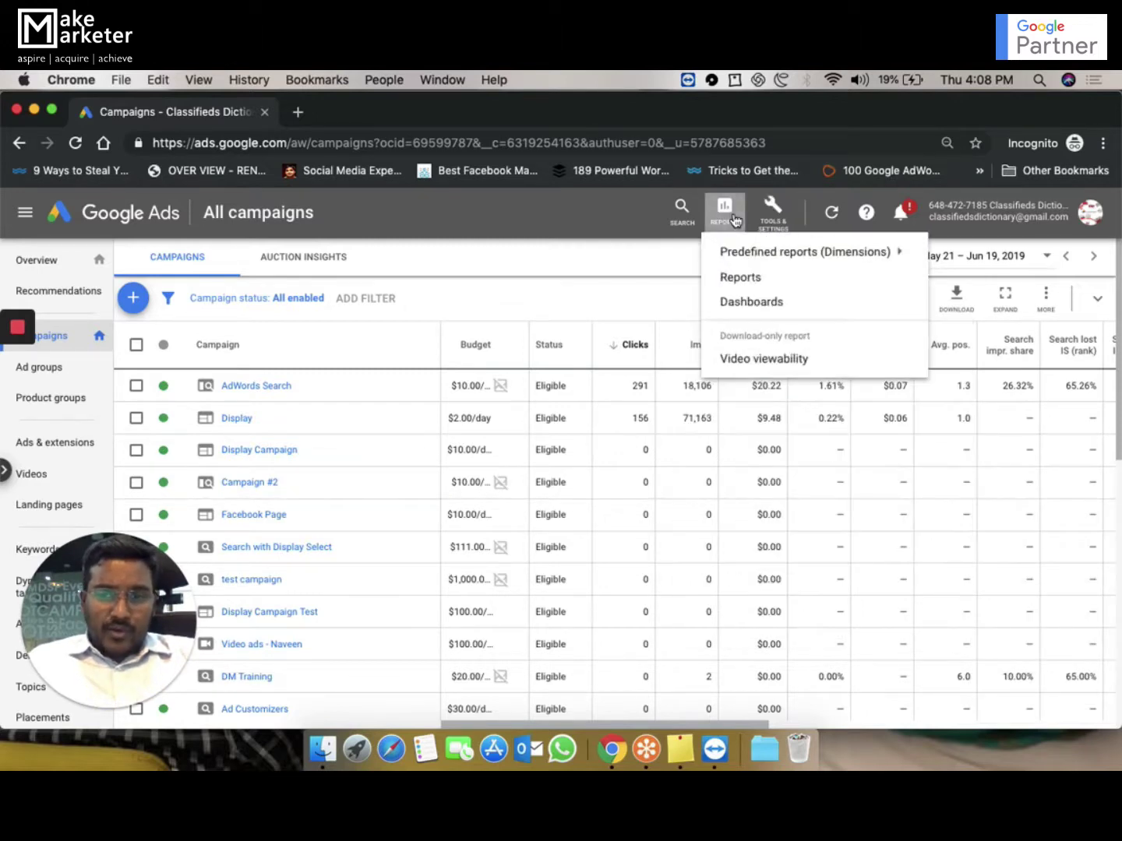
pyautogui.moveTo(858, 262)
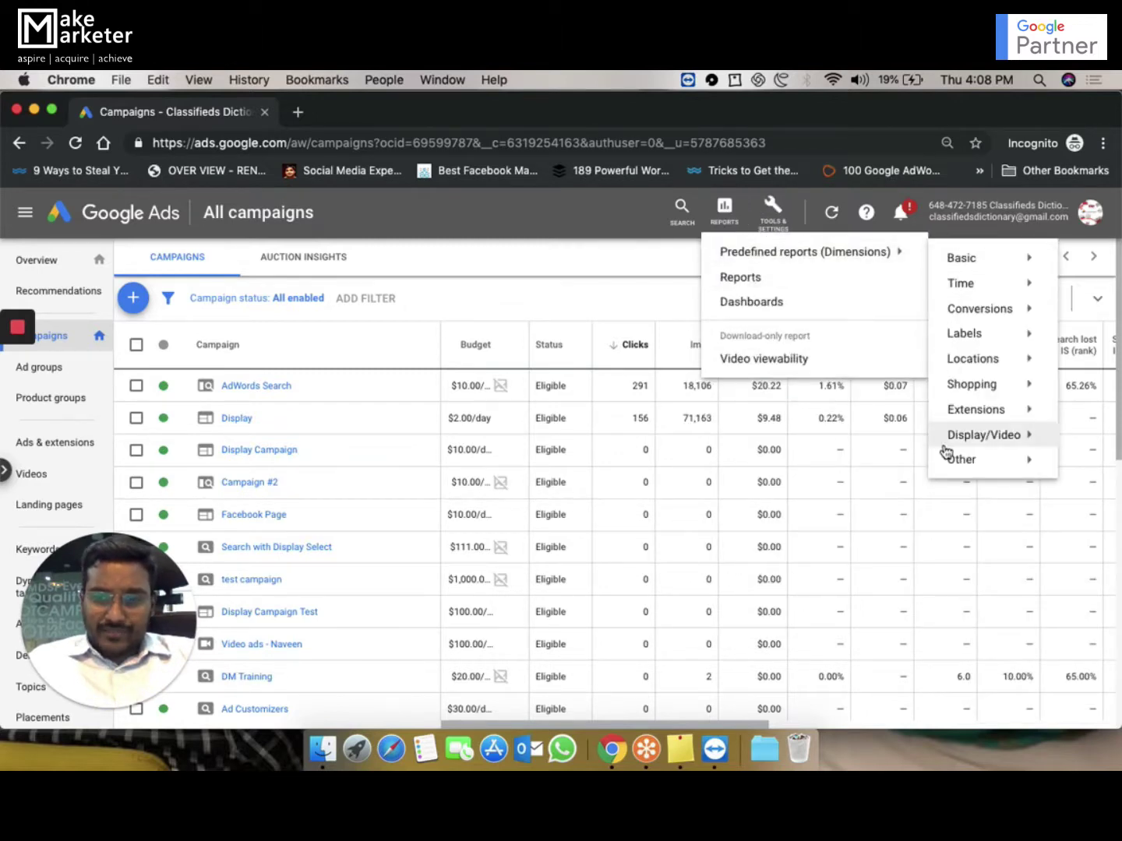
pyautogui.click(579, 252)
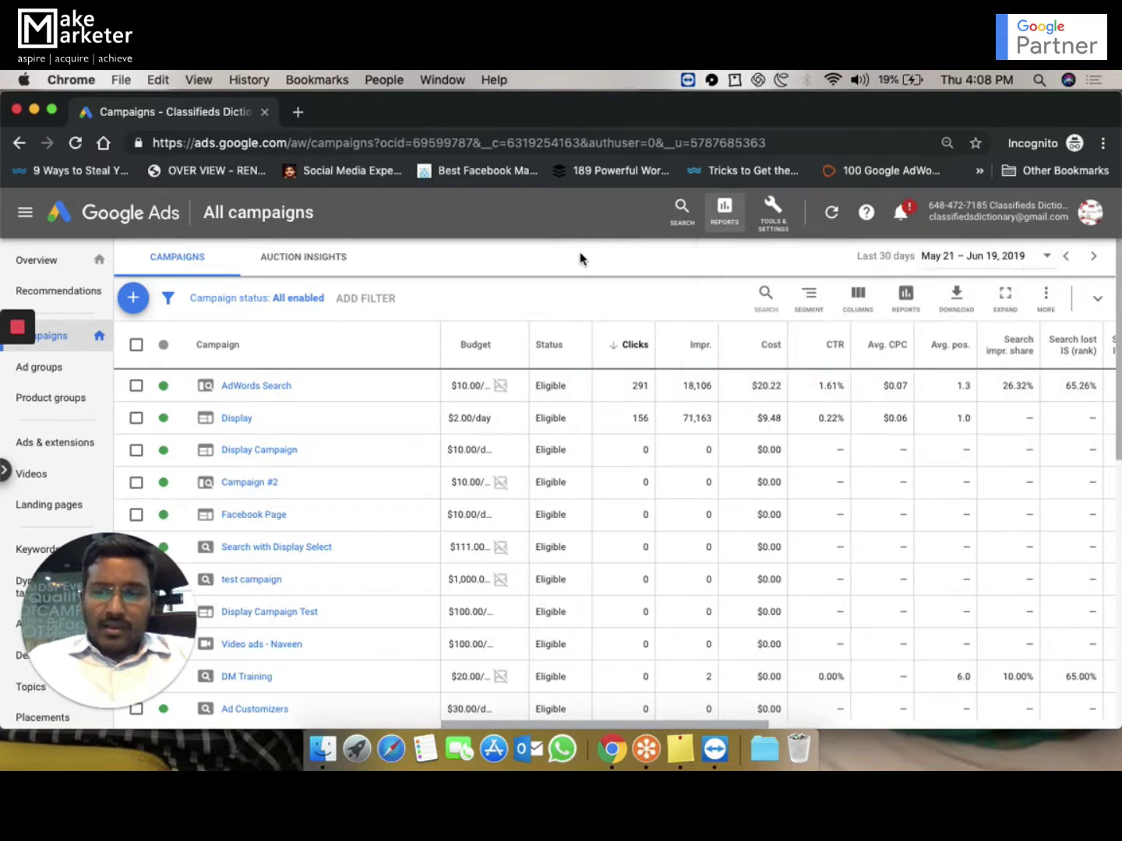
pyautogui.click(957, 302)
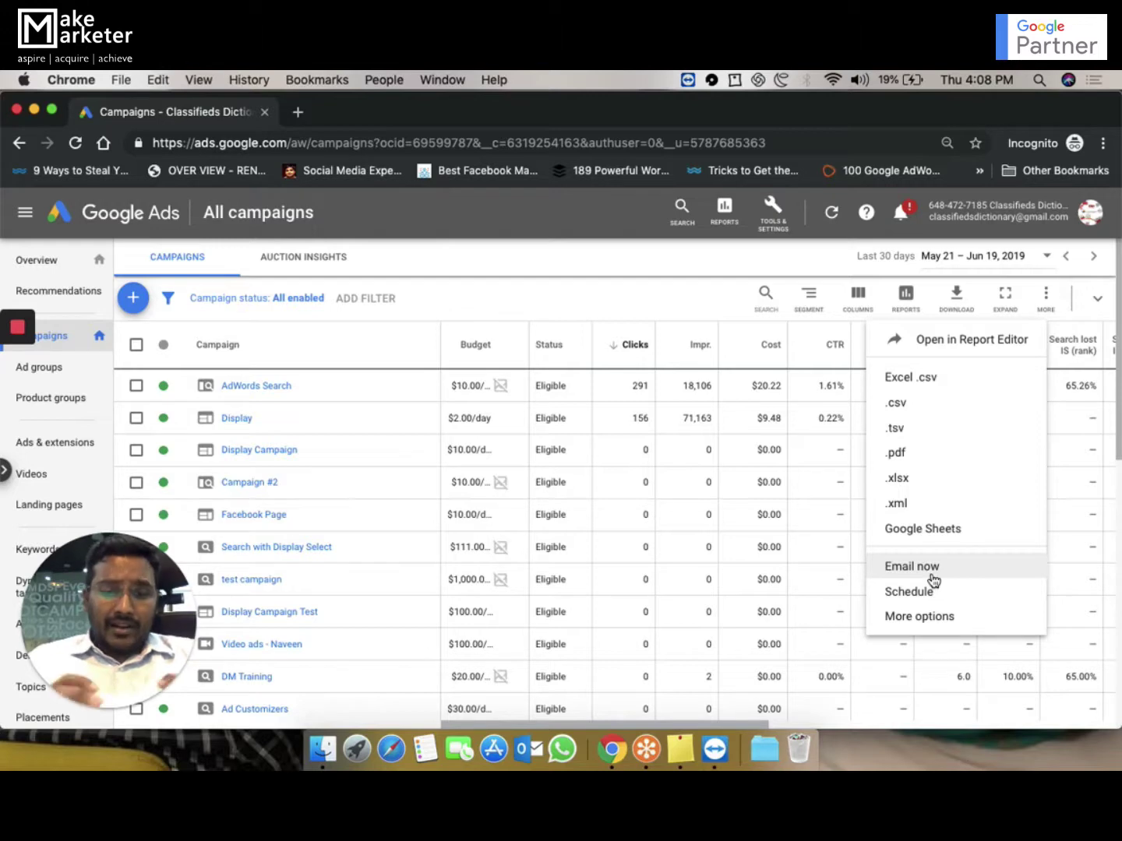
pyautogui.click(585, 267)
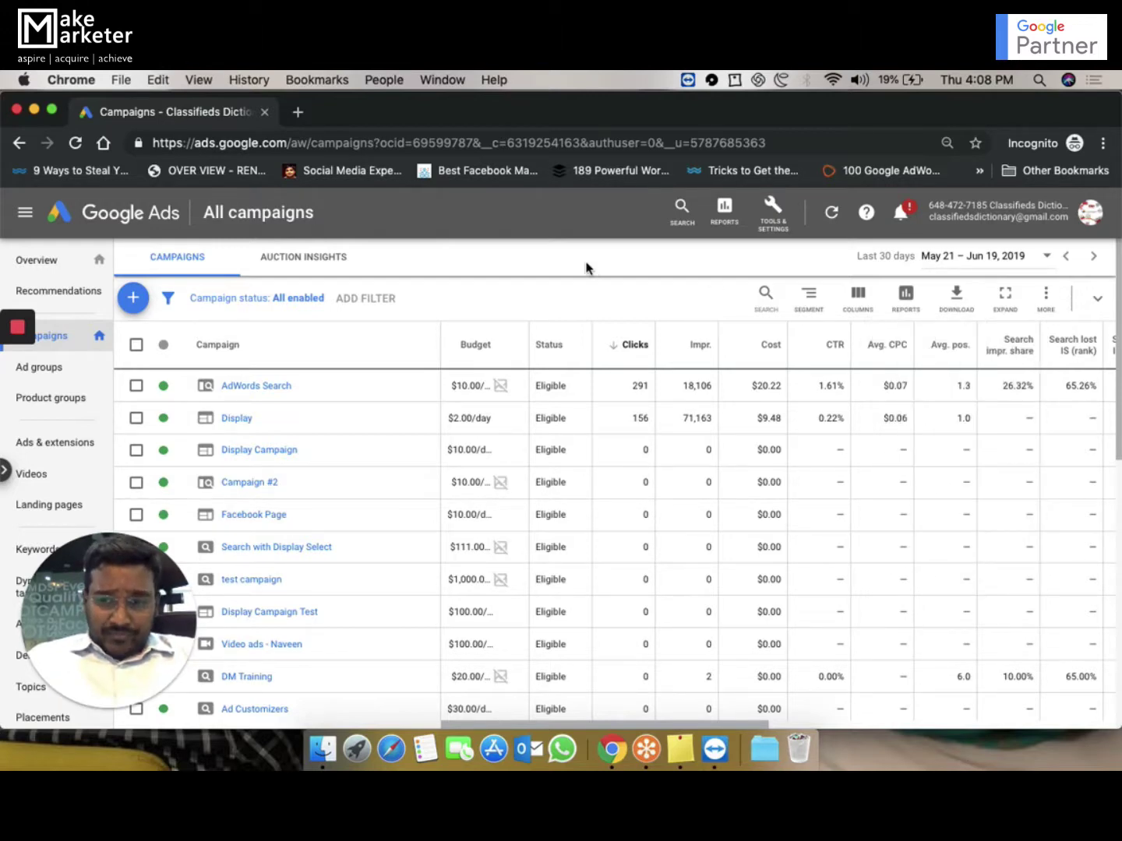
pyautogui.click(859, 298)
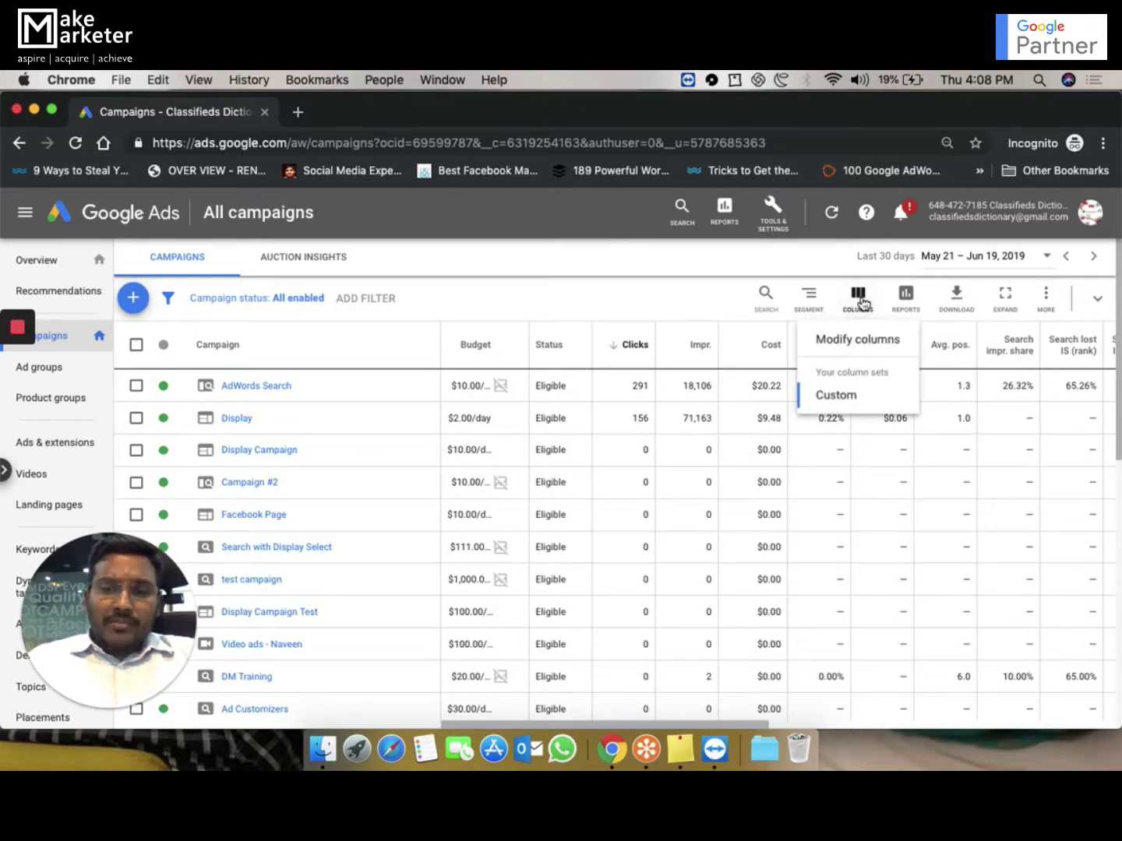
# - Open Modify columns for campaigns and try dragging Click share, keeping the original order
pyautogui.click(839, 343)
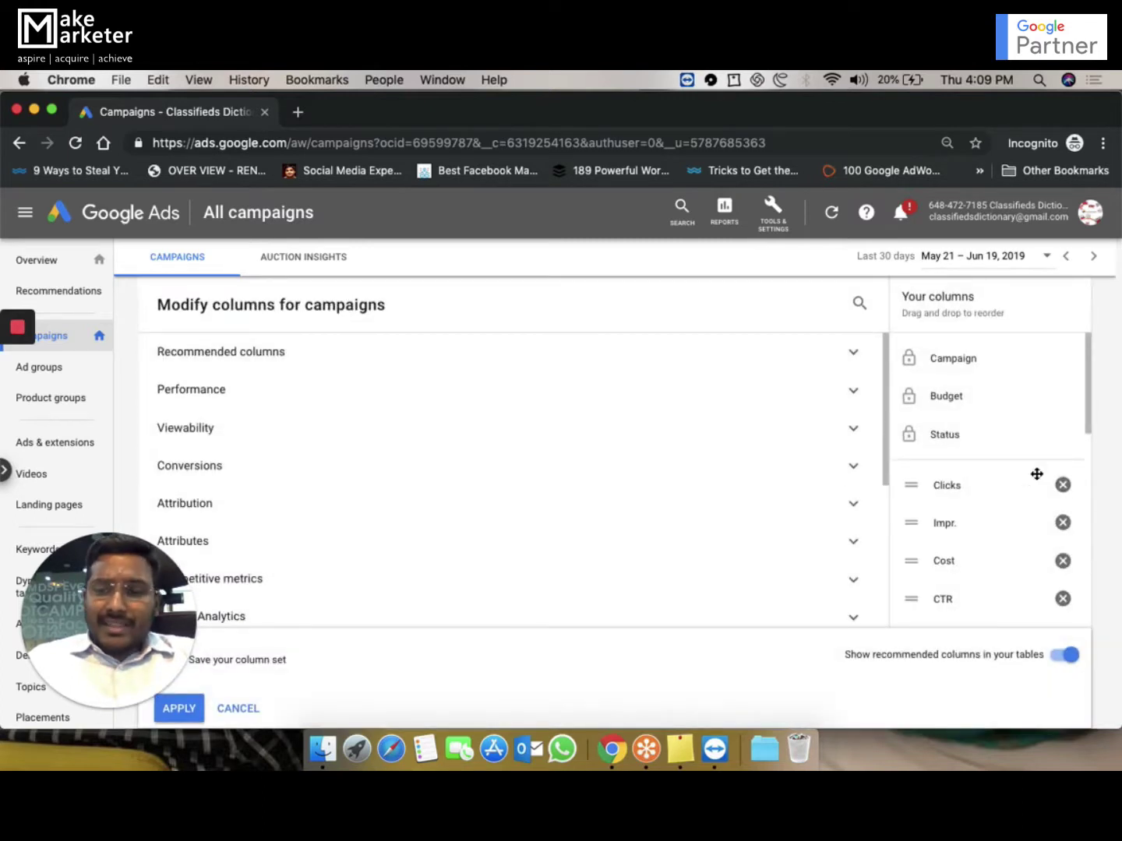
pyautogui.scroll(-10, 1036, 474)
pyautogui.scroll(3, 1036, 472)
pyautogui.scroll(-2, 1036, 470)
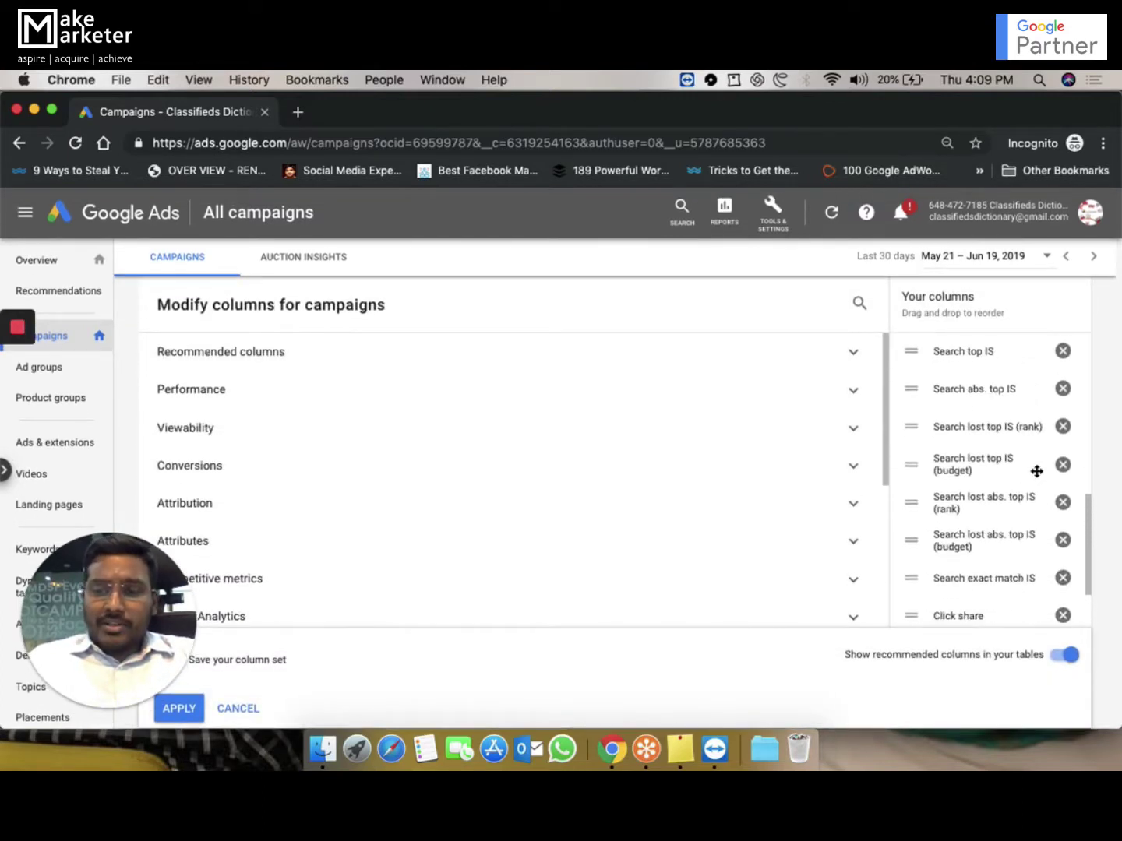
pyautogui.moveTo(966, 620); pyautogui.dragTo(996, 620)
pyautogui.moveTo(982, 535); pyautogui.dragTo(983, 612)
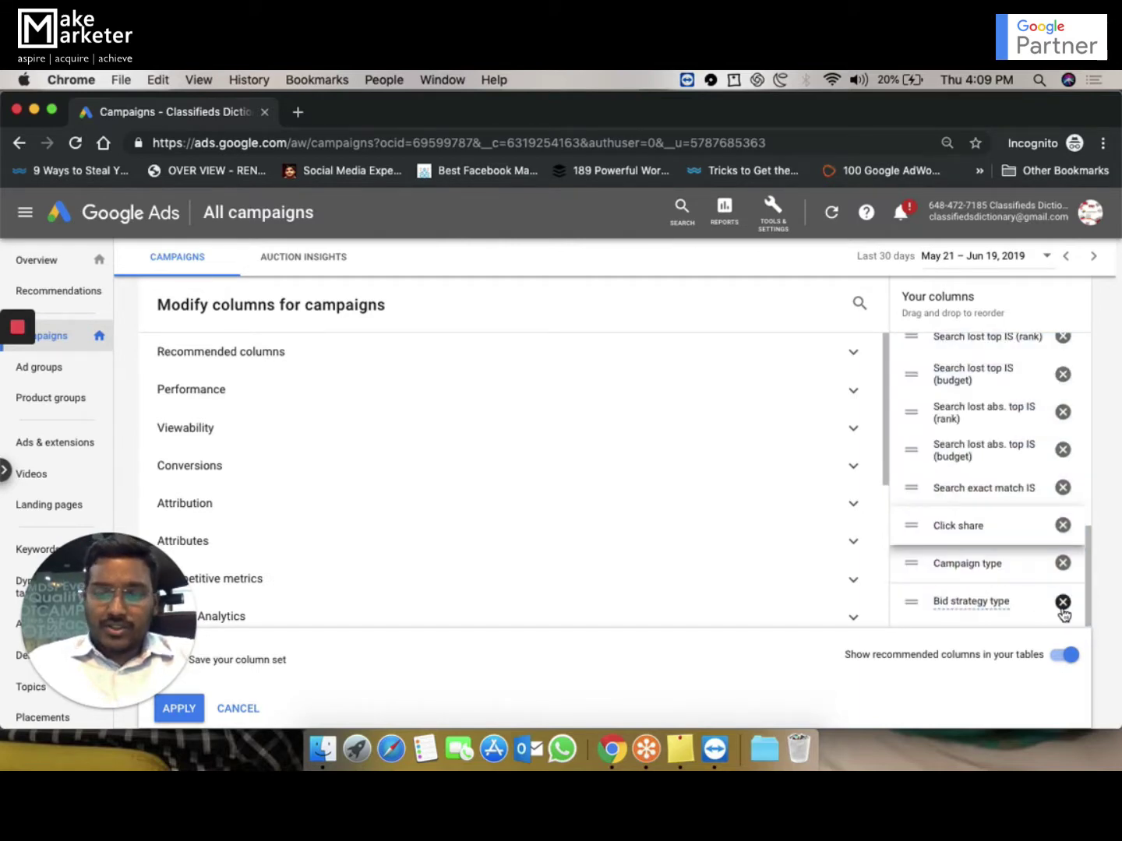
pyautogui.scroll(10, 936, 478)
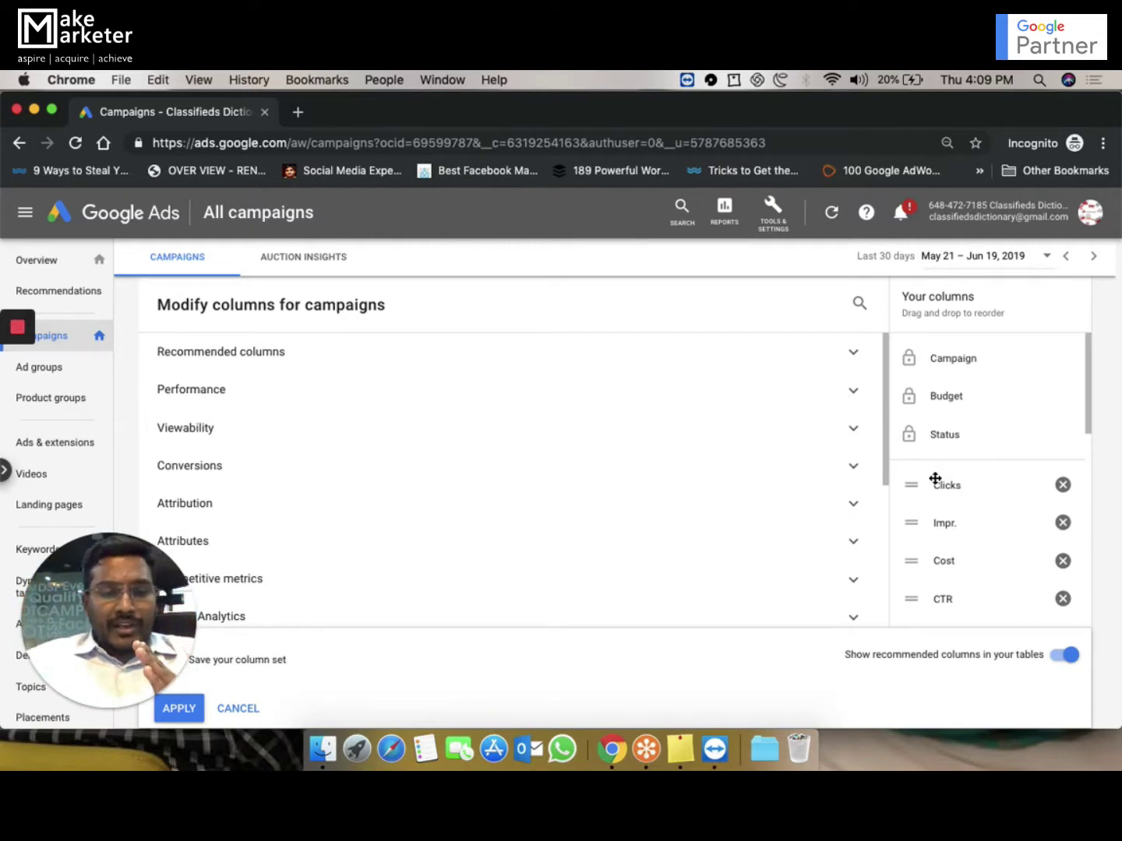
pyautogui.scroll(-5, 1017, 608)
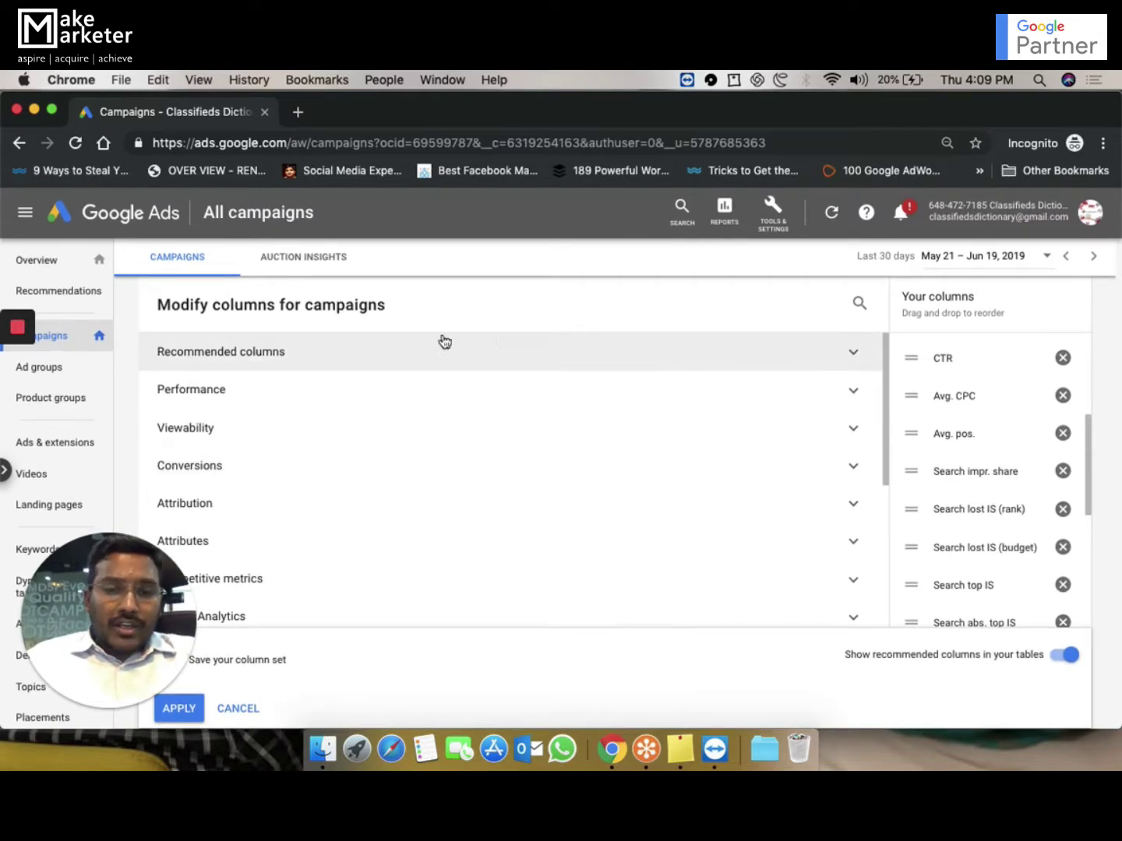
pyautogui.click(354, 366)
pyautogui.scroll(-2, 333, 427)
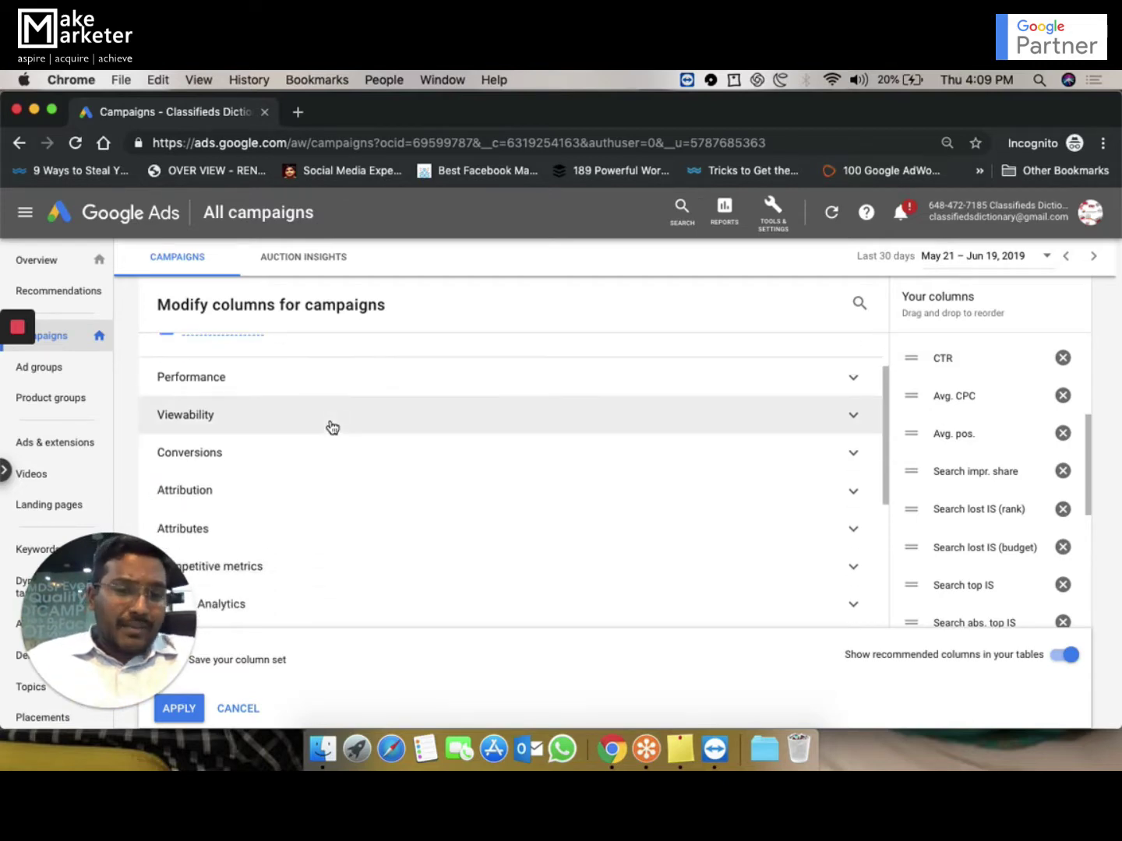
pyautogui.click(288, 378)
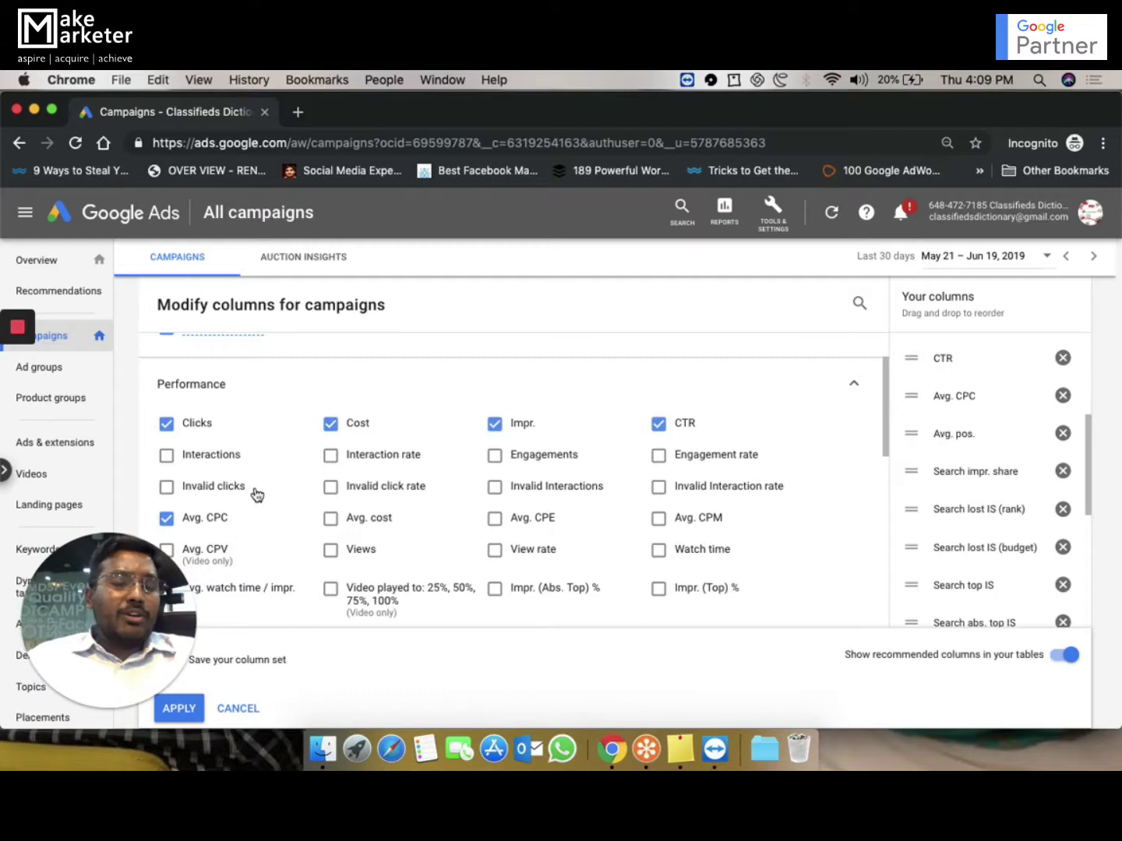
pyautogui.scroll(-1, 256, 495)
pyautogui.moveTo(309, 461)
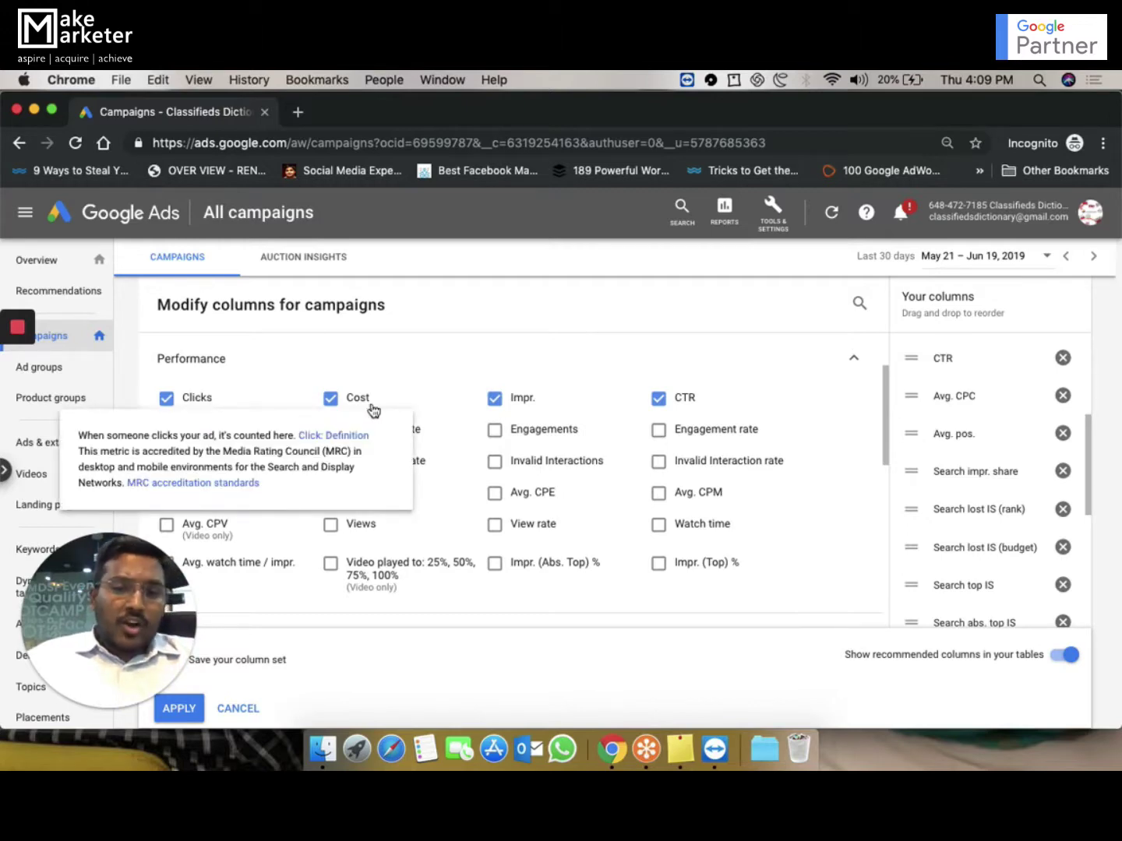
pyautogui.moveTo(374, 408)
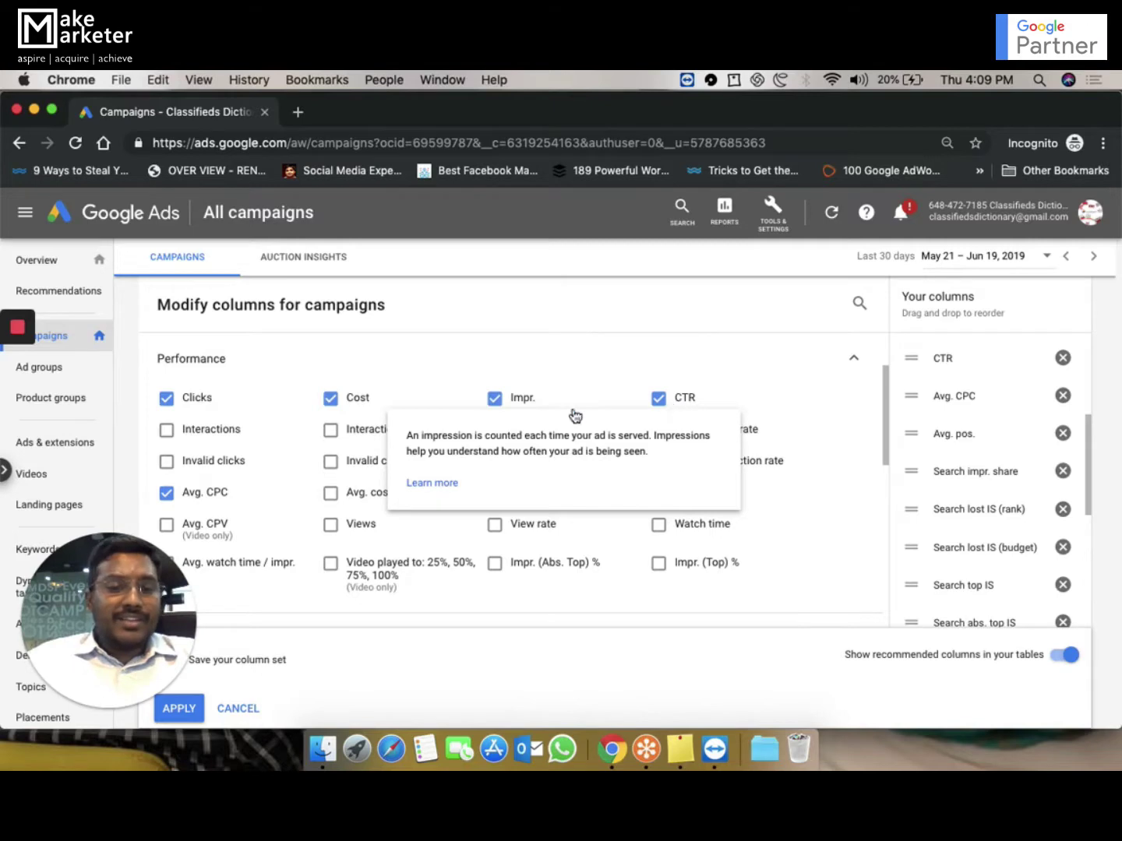
pyautogui.moveTo(229, 441)
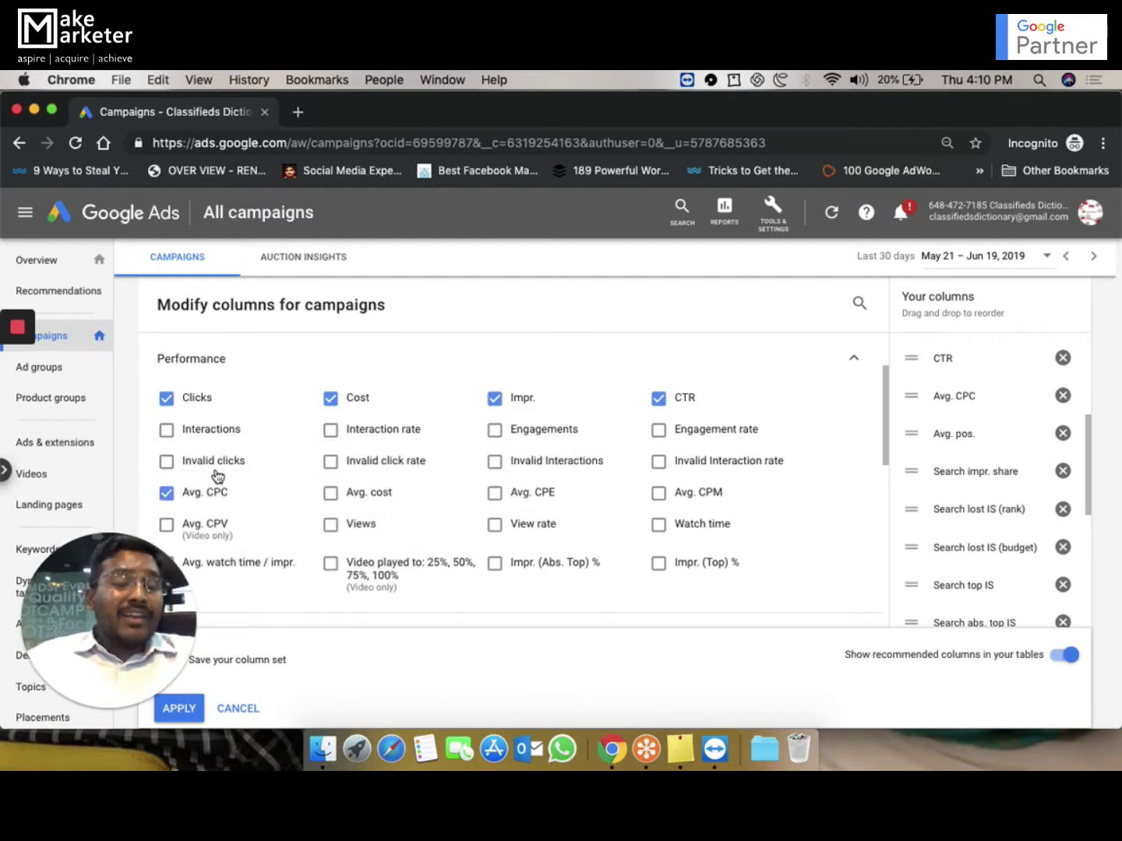
pyautogui.moveTo(216, 473)
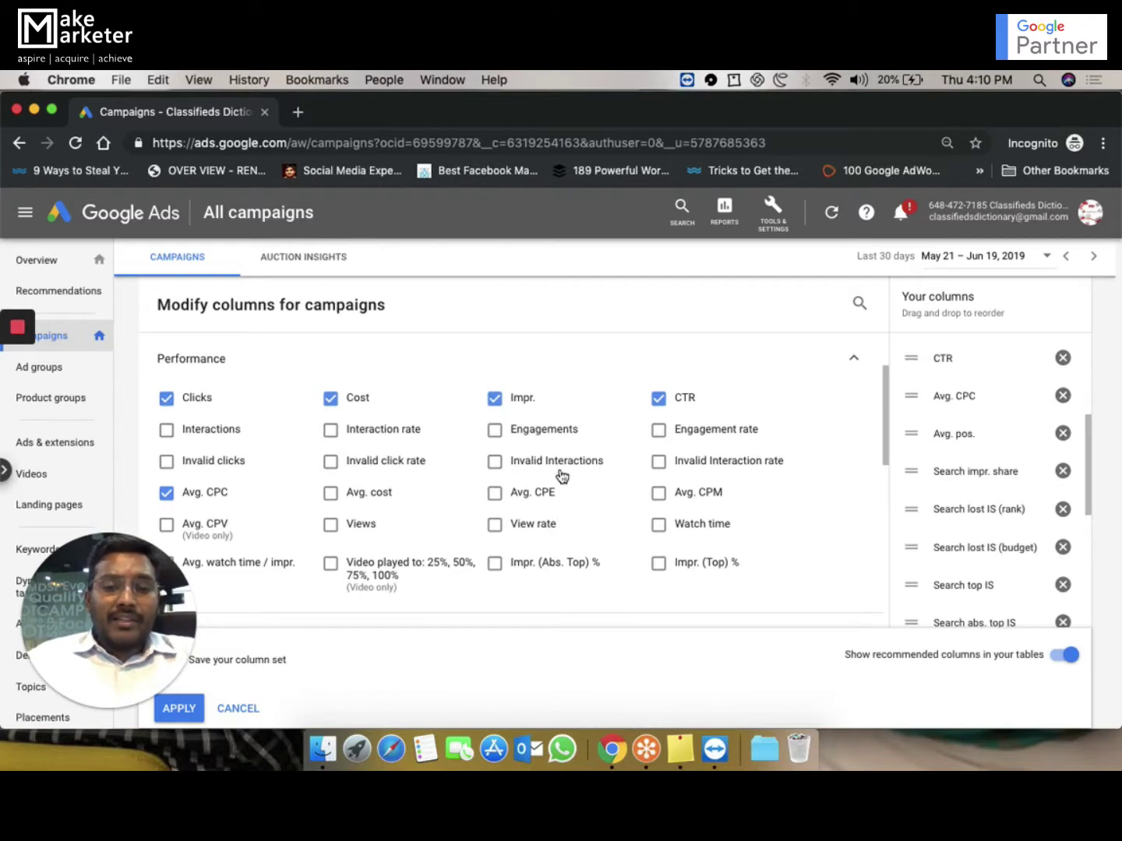
pyautogui.scroll(-2, 577, 485)
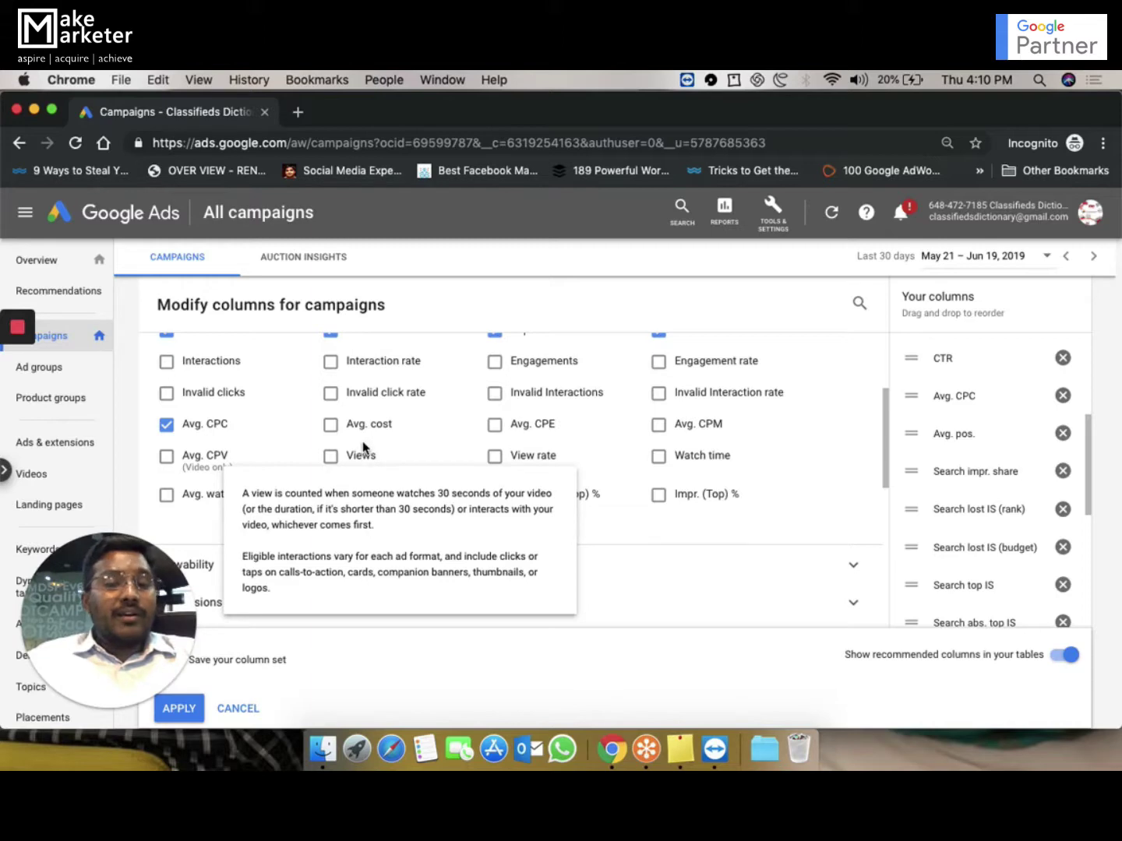
pyautogui.moveTo(369, 437)
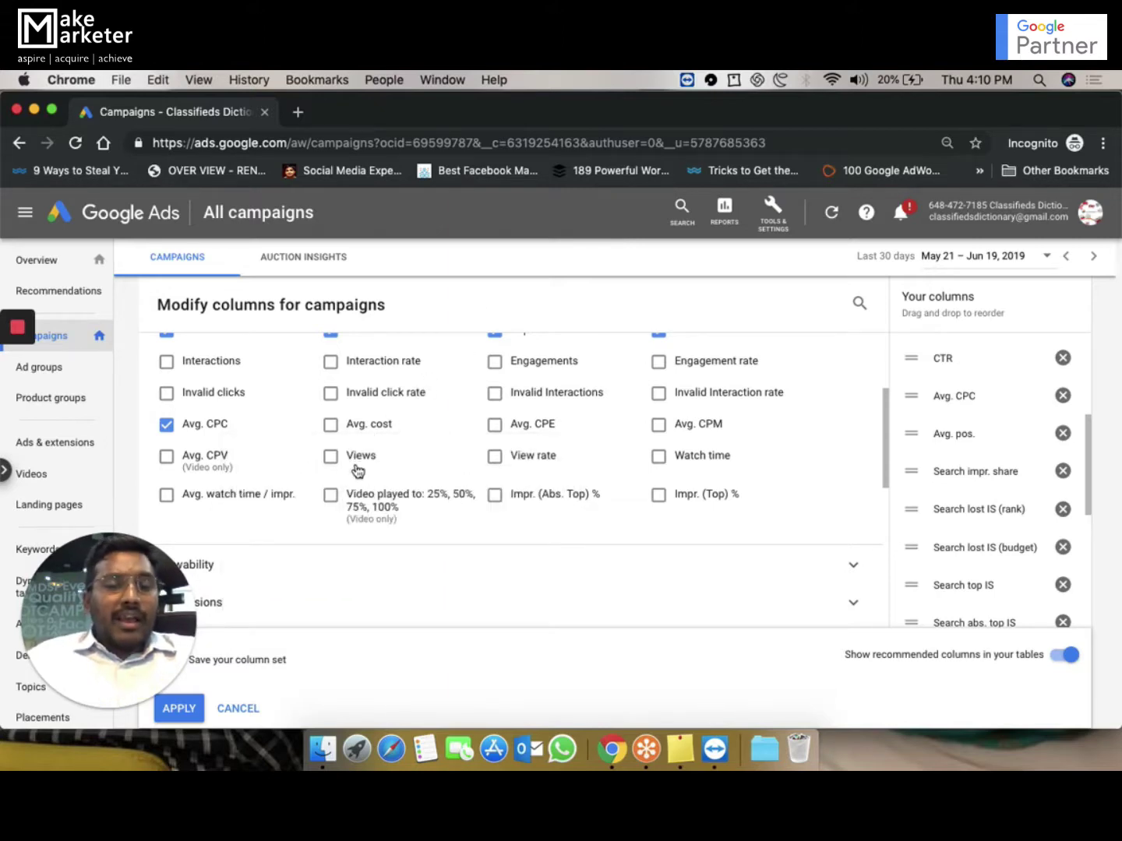
pyautogui.moveTo(359, 466)
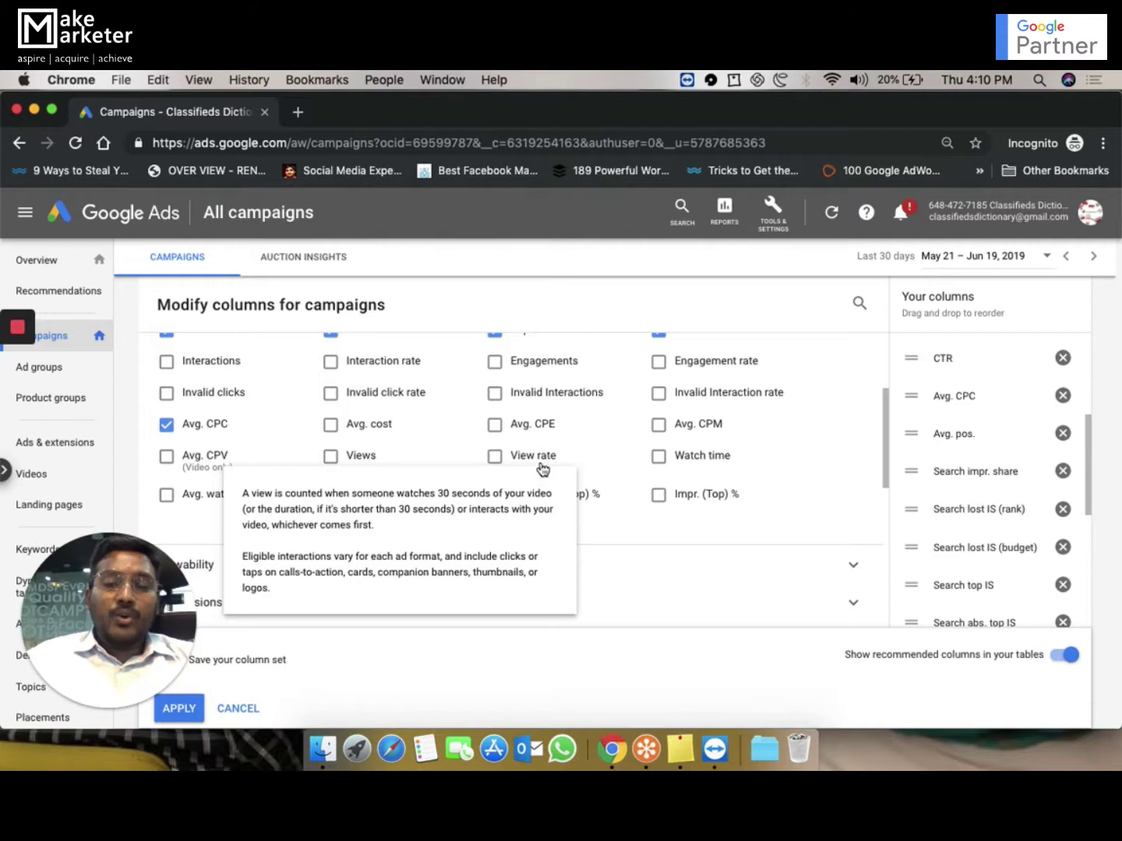
pyautogui.moveTo(674, 457)
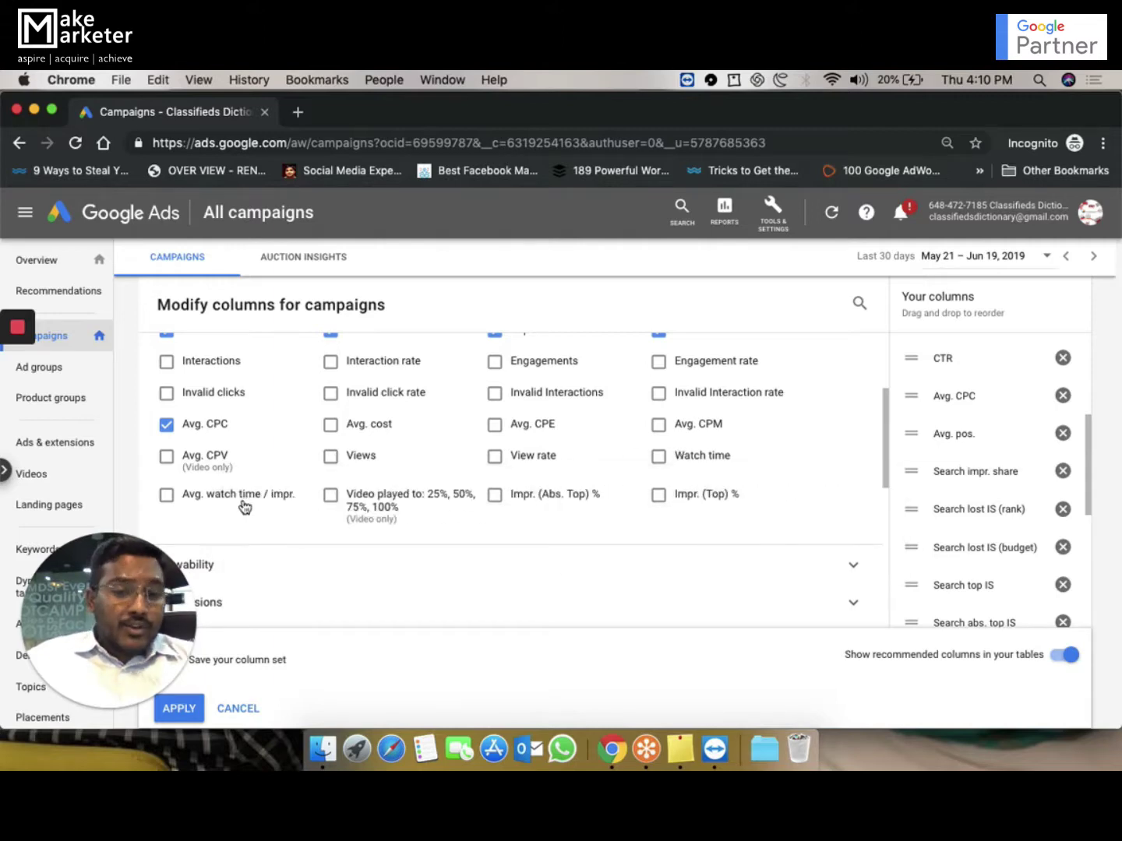
pyautogui.moveTo(449, 516)
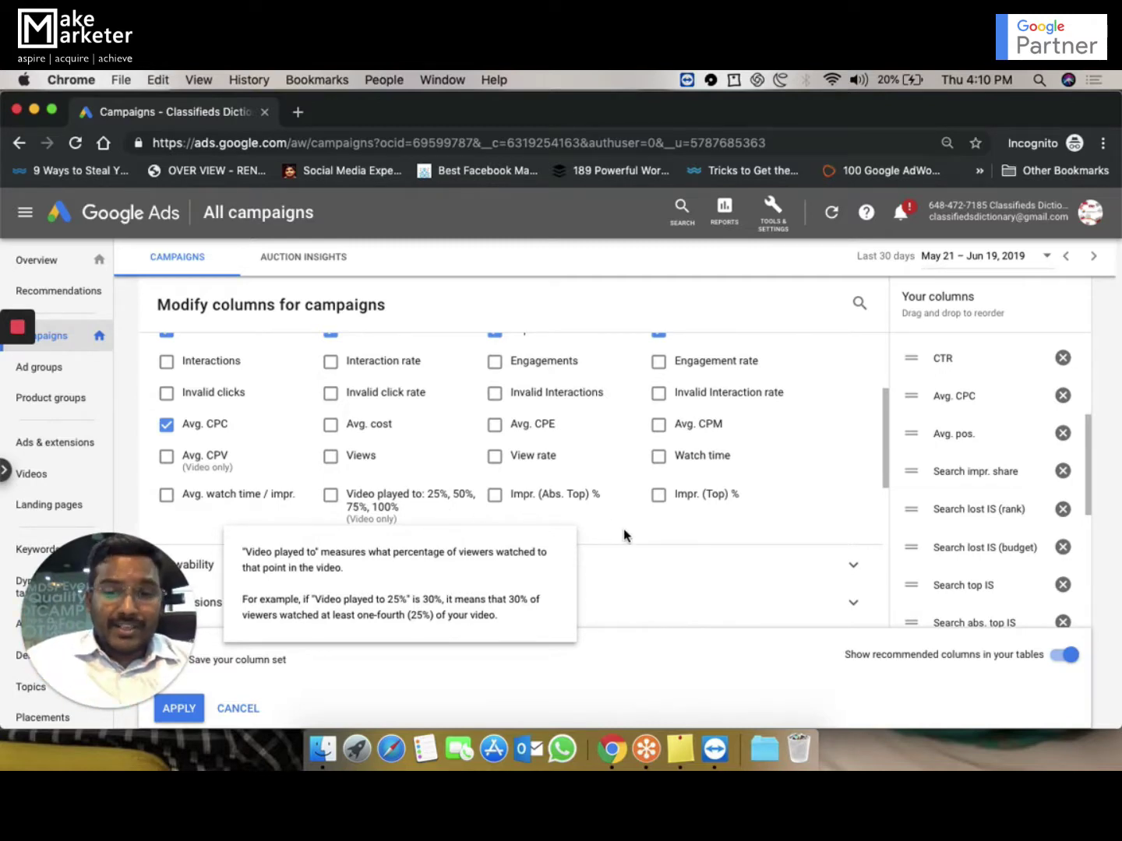
pyautogui.scroll(-4, 623, 535)
pyautogui.scroll(1, 623, 536)
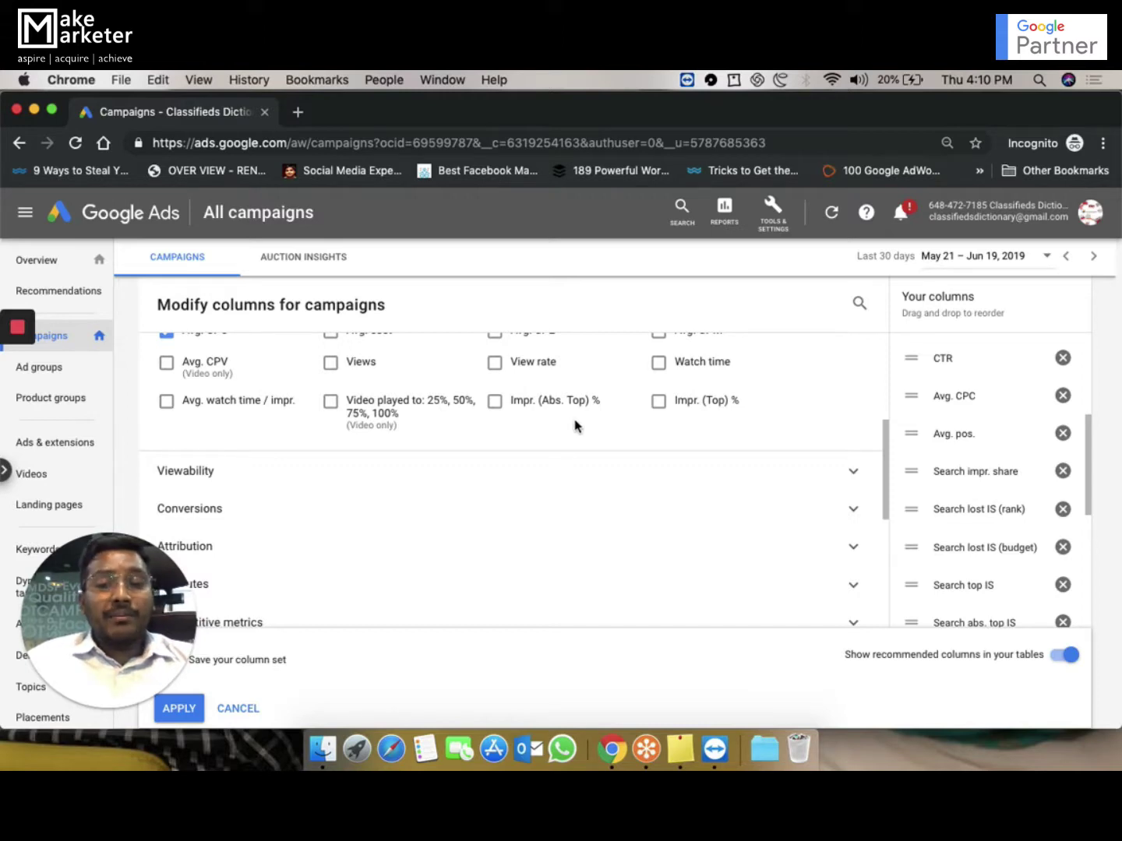
# - Expand Viewability and Conversions, and tick Conversions, Cost / conv. and Conv. rate
pyautogui.click(477, 470)
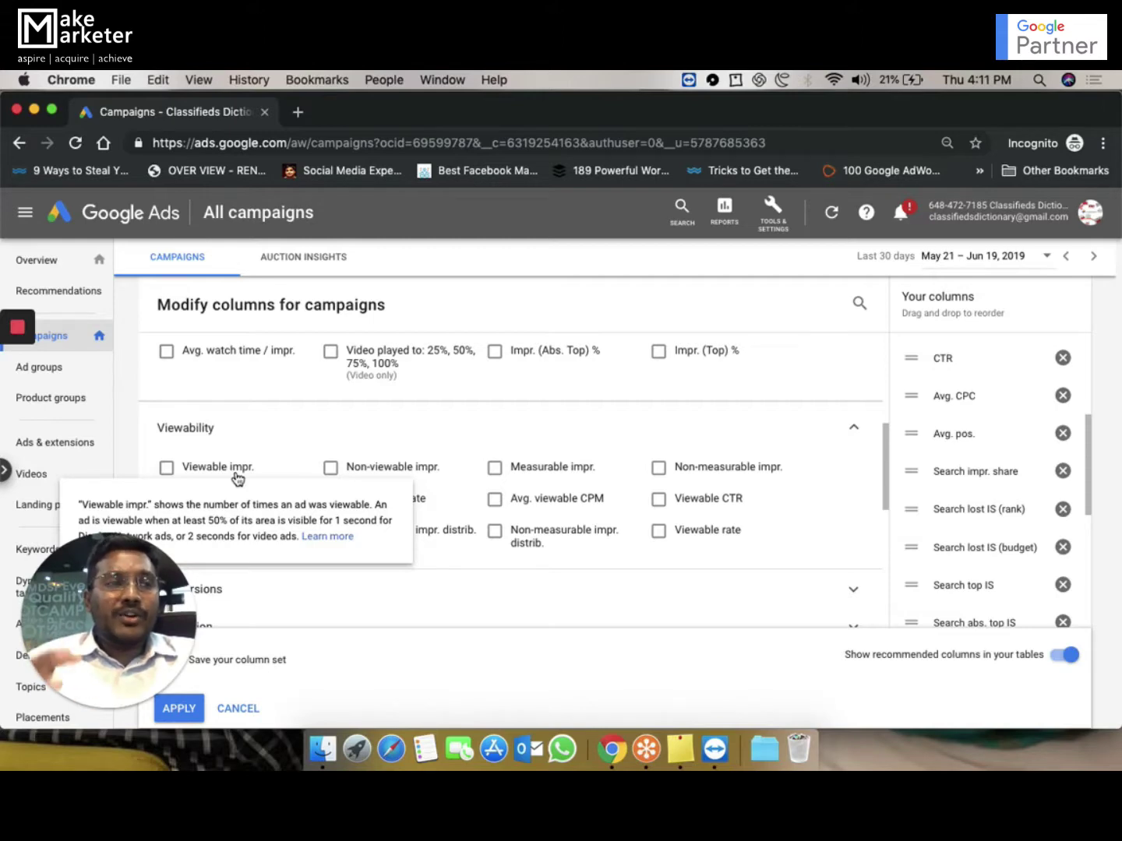
pyautogui.scroll(-3, 304, 468)
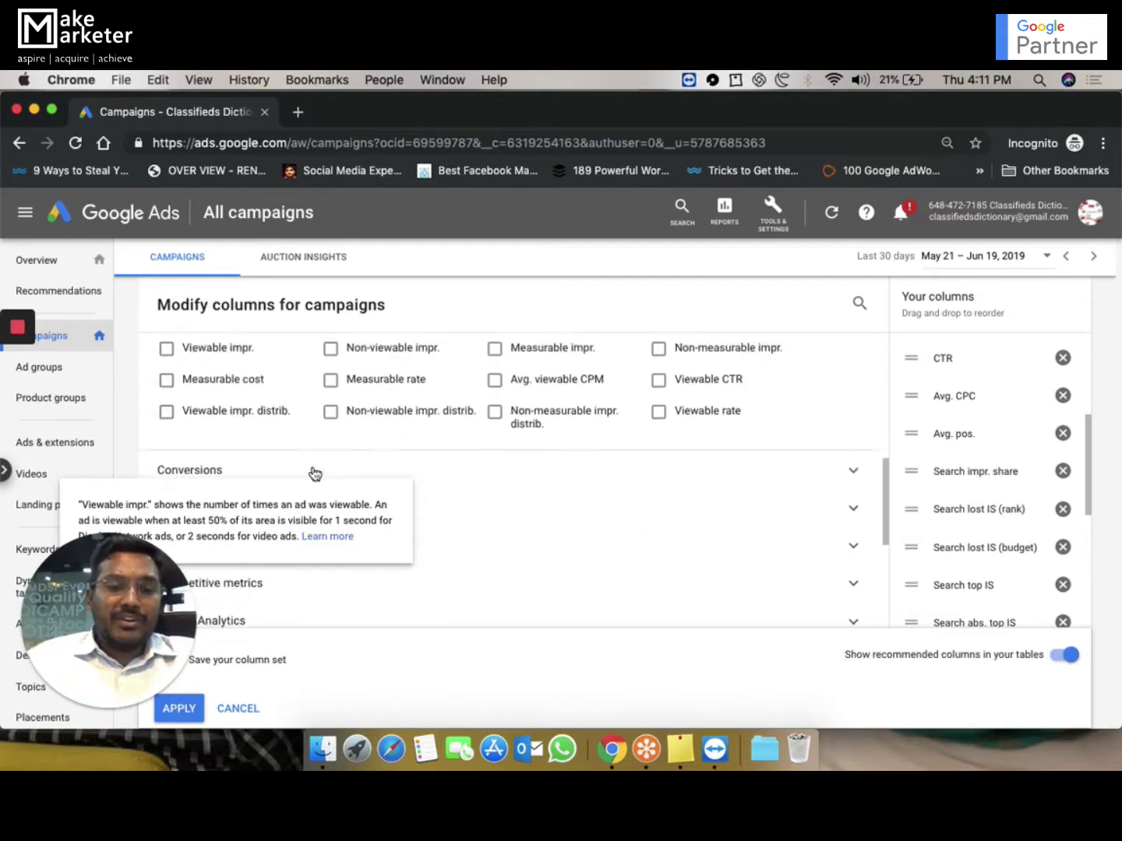
pyautogui.scroll(-2, 547, 466)
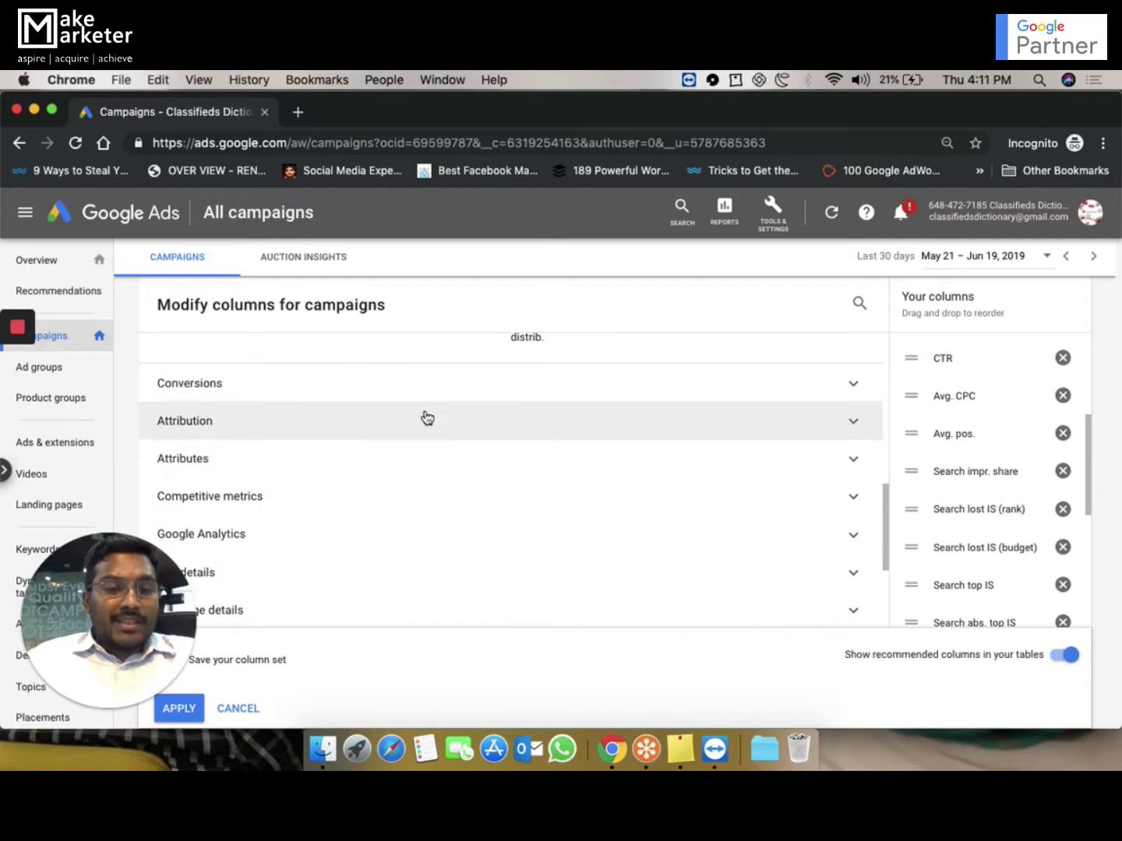
pyautogui.click(393, 390)
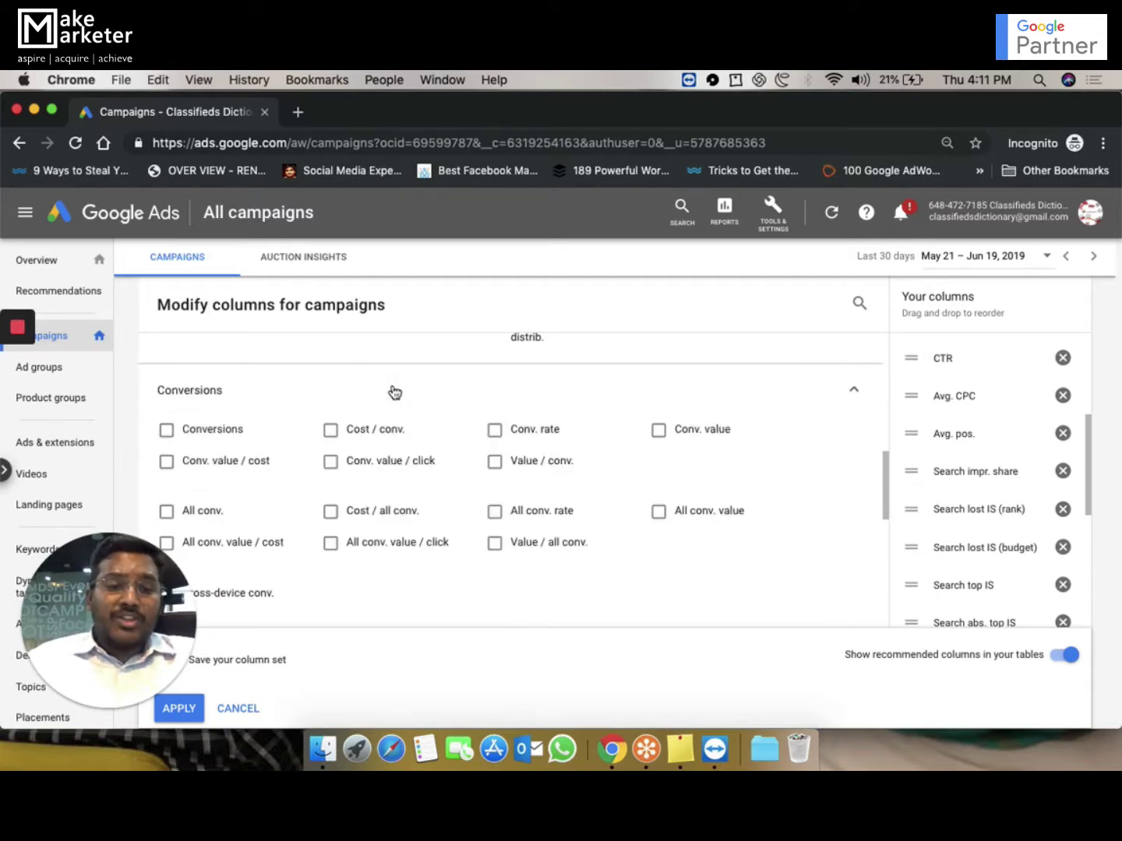
pyautogui.click(168, 432)
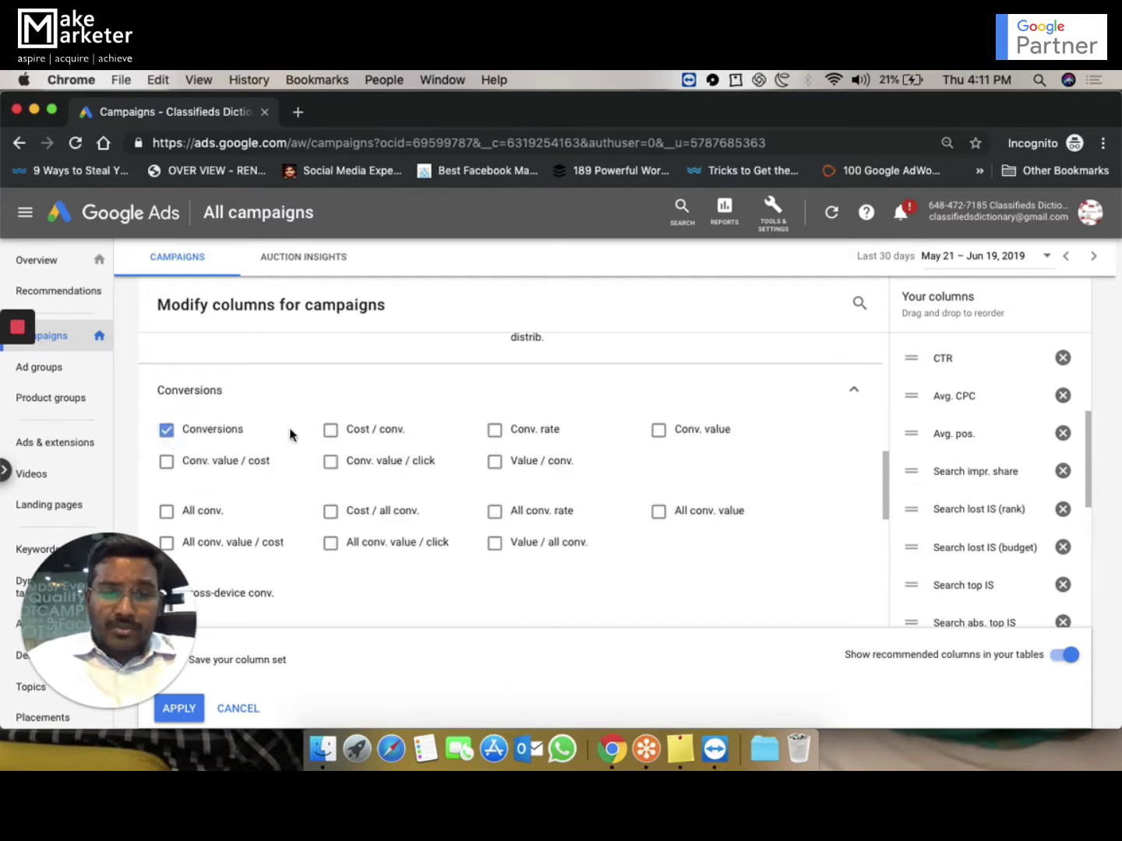
pyautogui.click(331, 432)
pyautogui.click(499, 433)
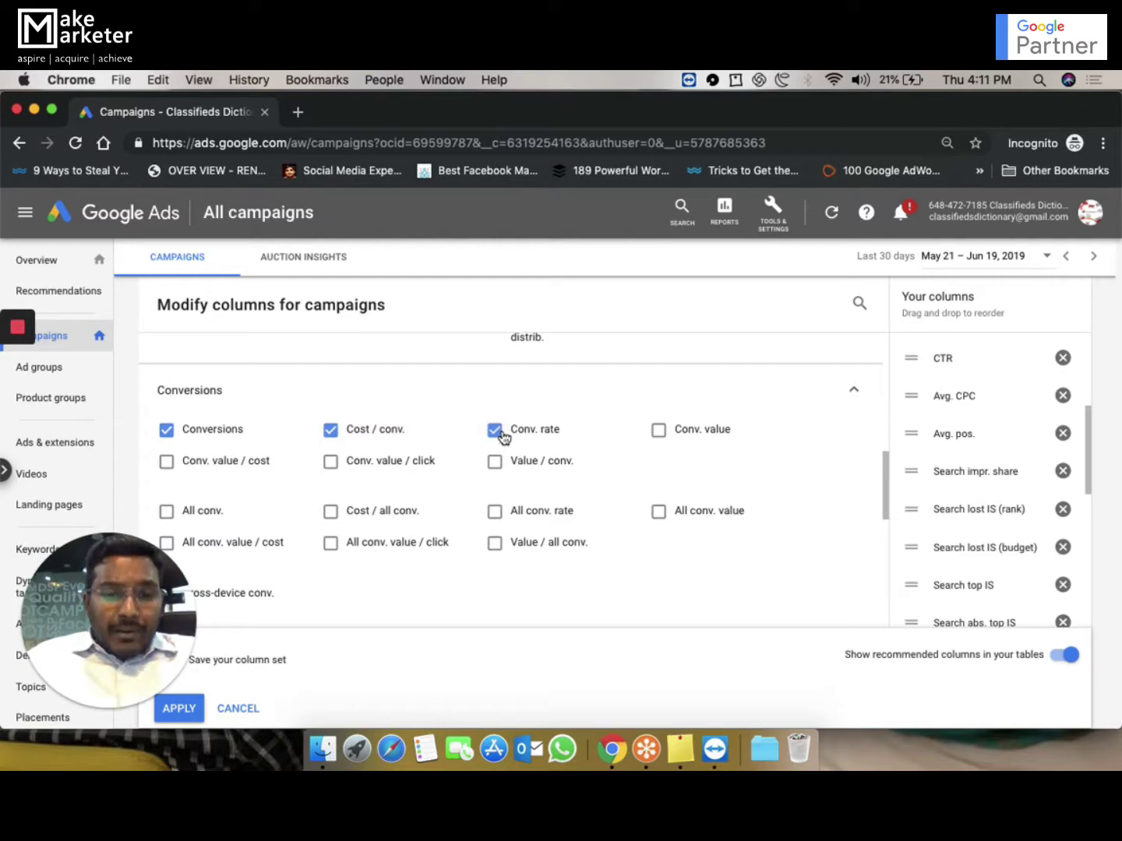
pyautogui.moveTo(210, 432)
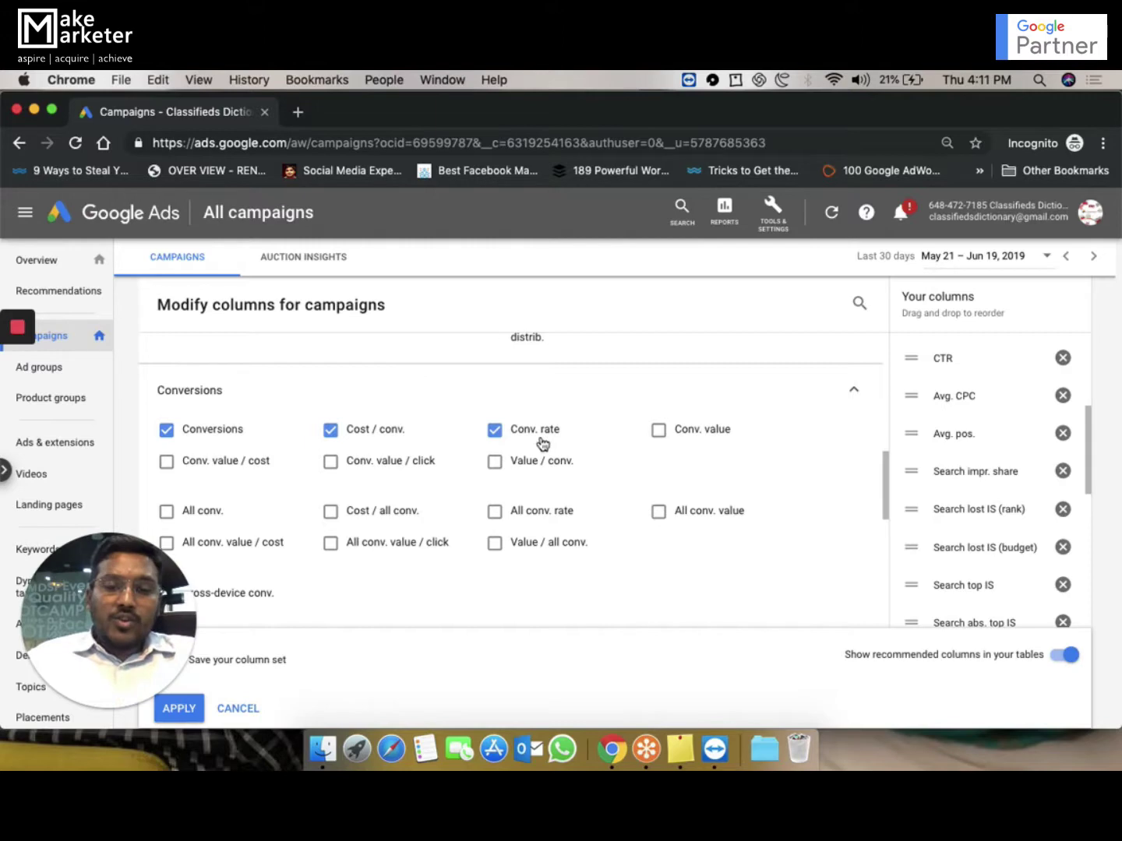
pyautogui.moveTo(541, 444)
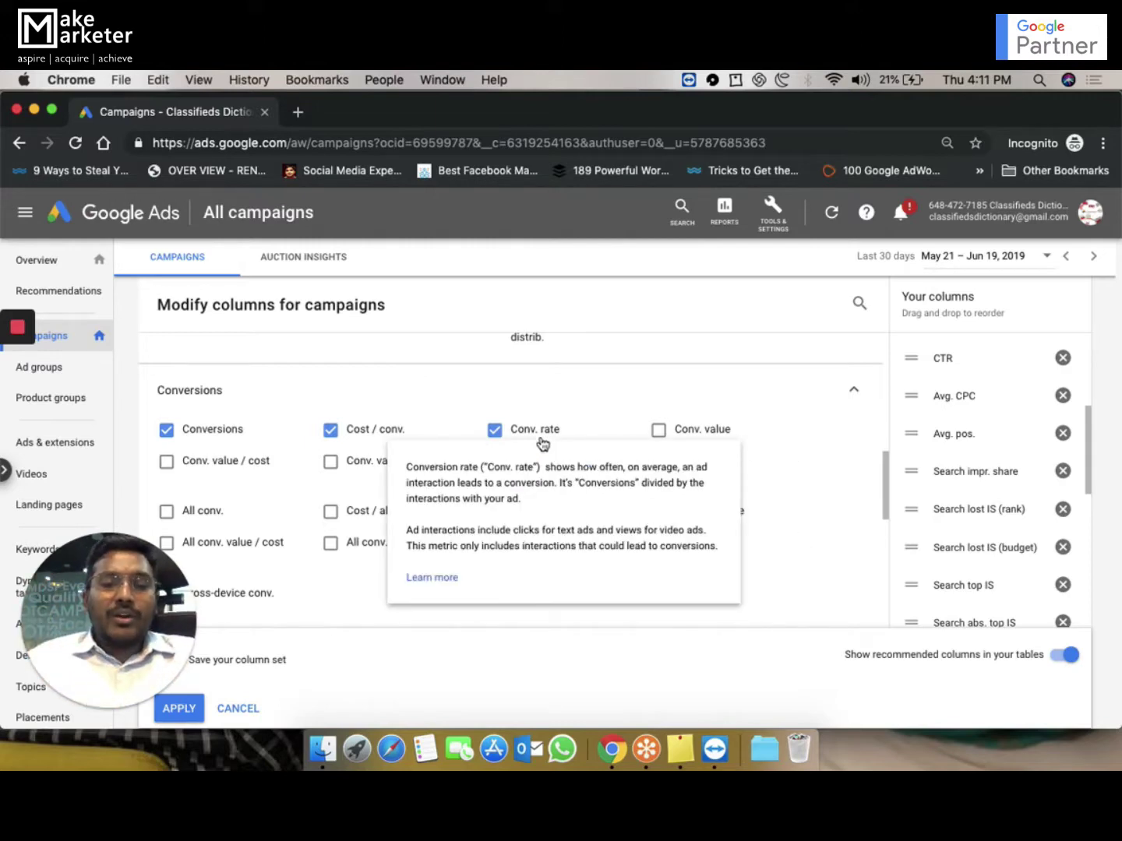
pyautogui.scroll(-1, 493, 378)
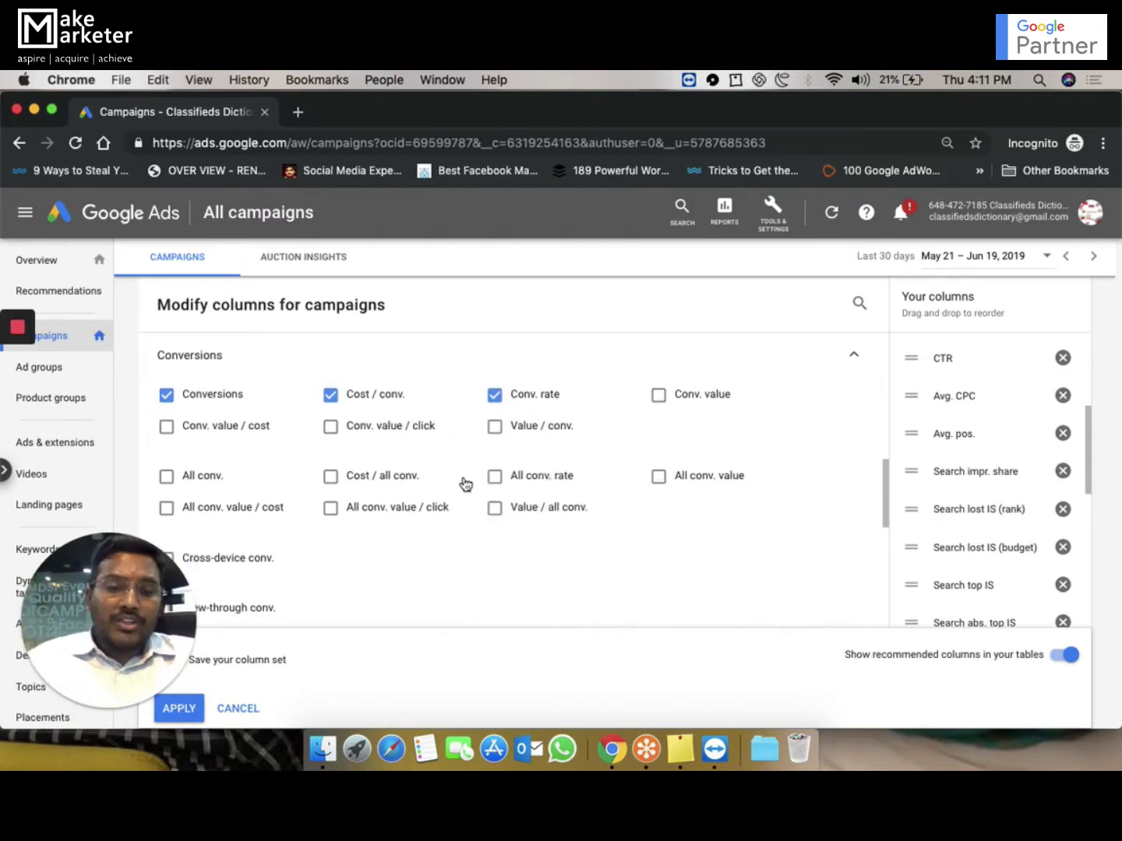
pyautogui.scroll(-2, 465, 484)
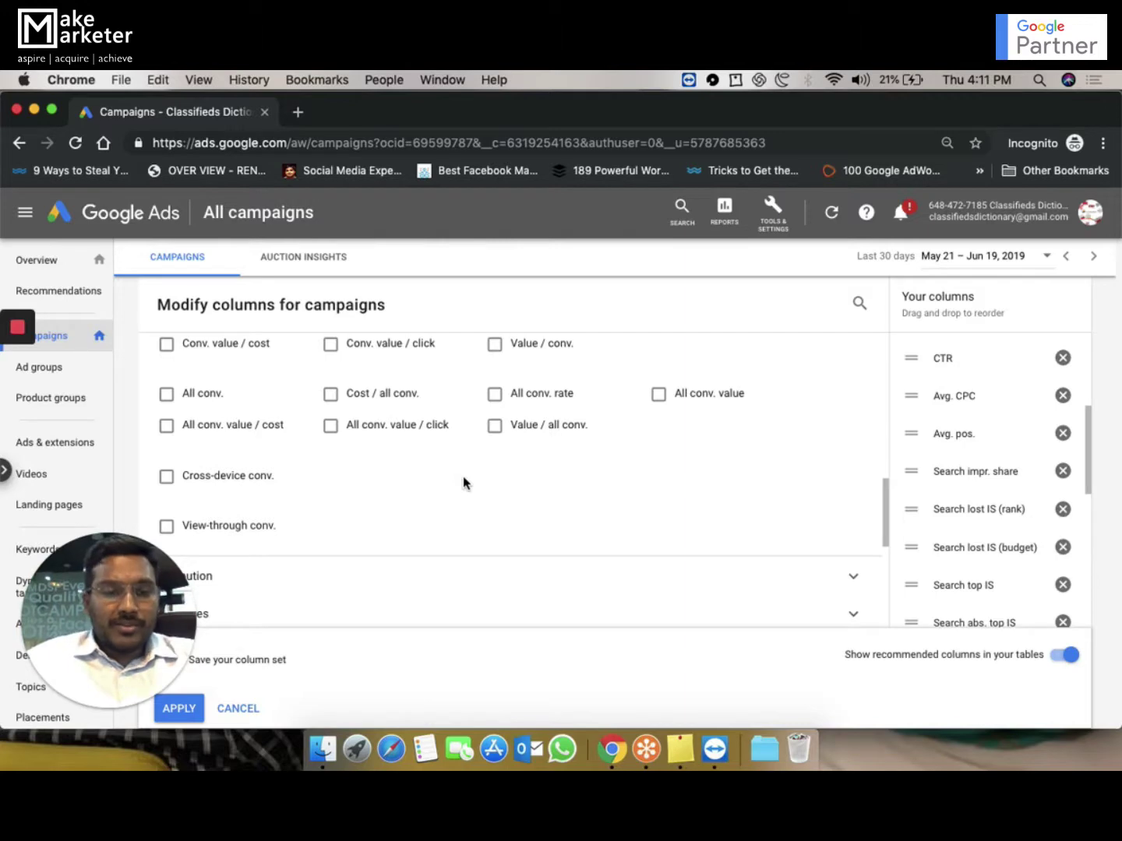
pyautogui.scroll(-3, 463, 481)
pyautogui.scroll(3, 466, 483)
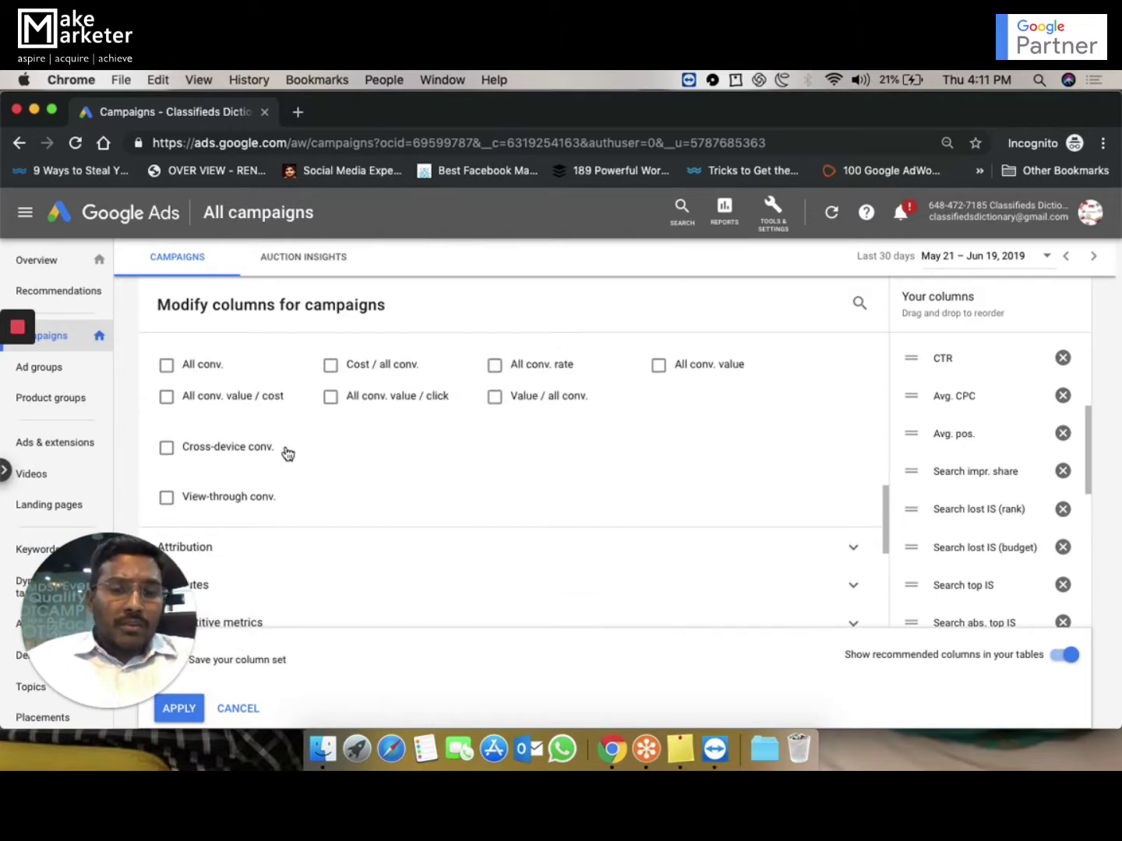
pyautogui.scroll(1, 368, 501)
pyautogui.scroll(3, 596, 354)
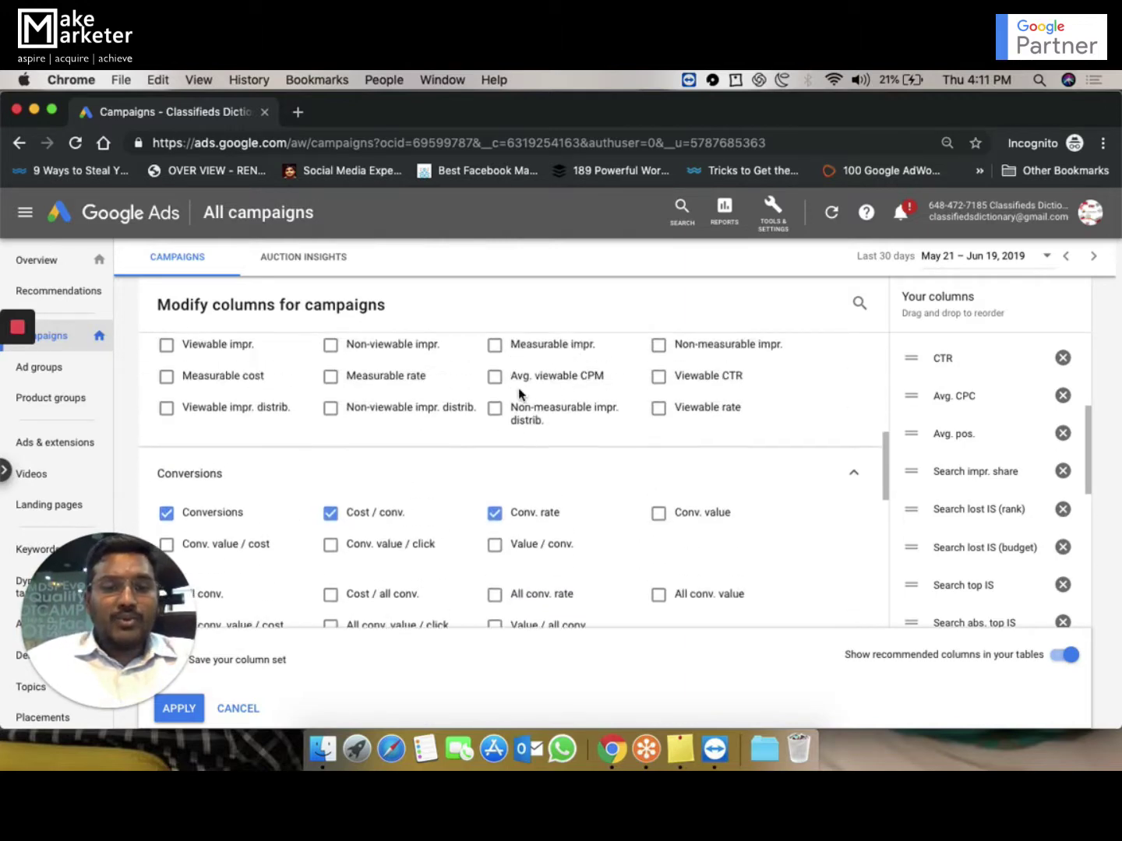
# - Collapse Conversions and Viewability, then expand and collapse the Attribution group
pyautogui.click(856, 472)
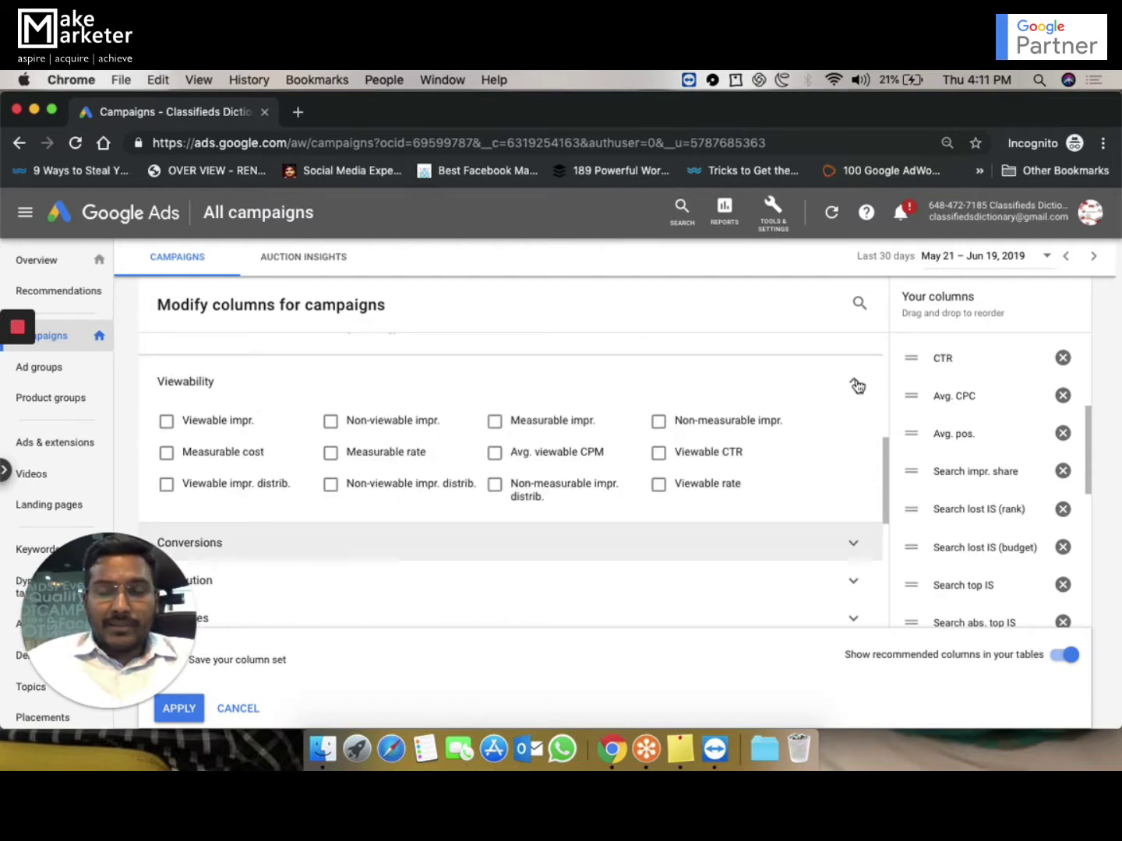
pyautogui.click(855, 381)
pyautogui.scroll(-1, 632, 490)
pyautogui.scroll(2, 632, 491)
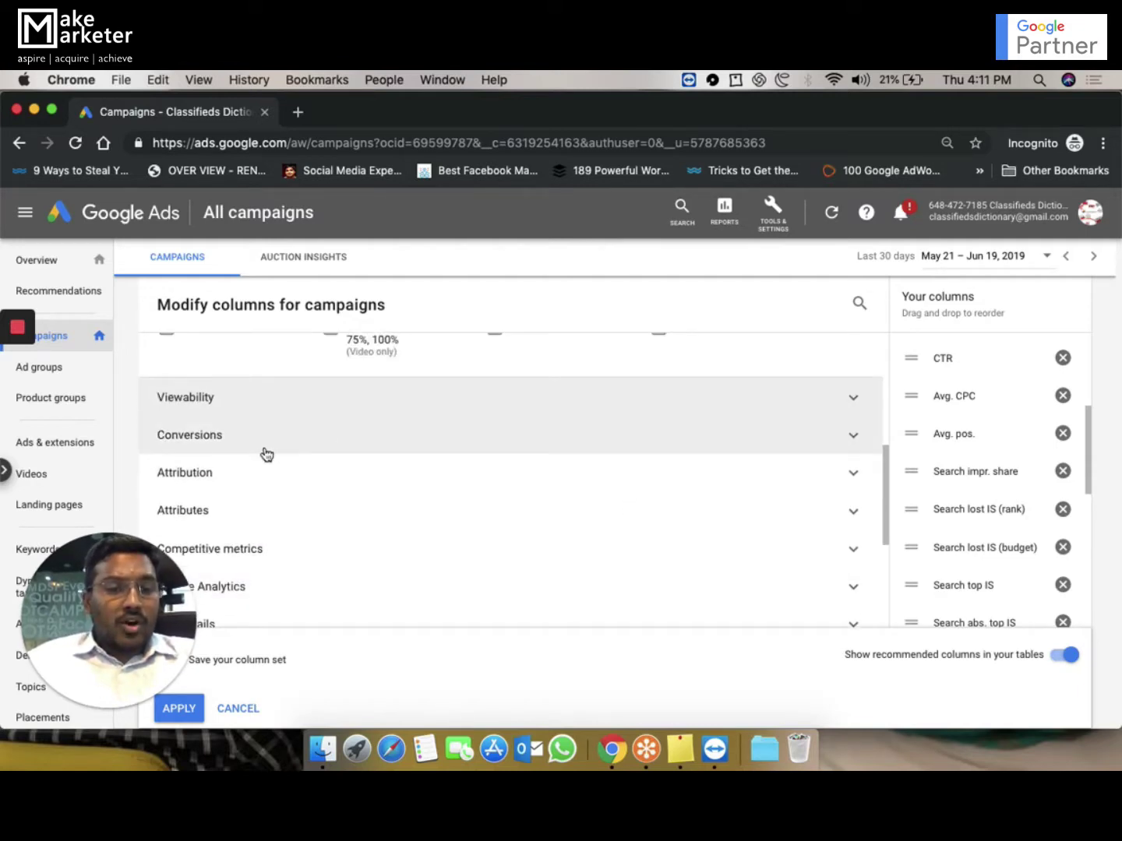
pyautogui.click(311, 488)
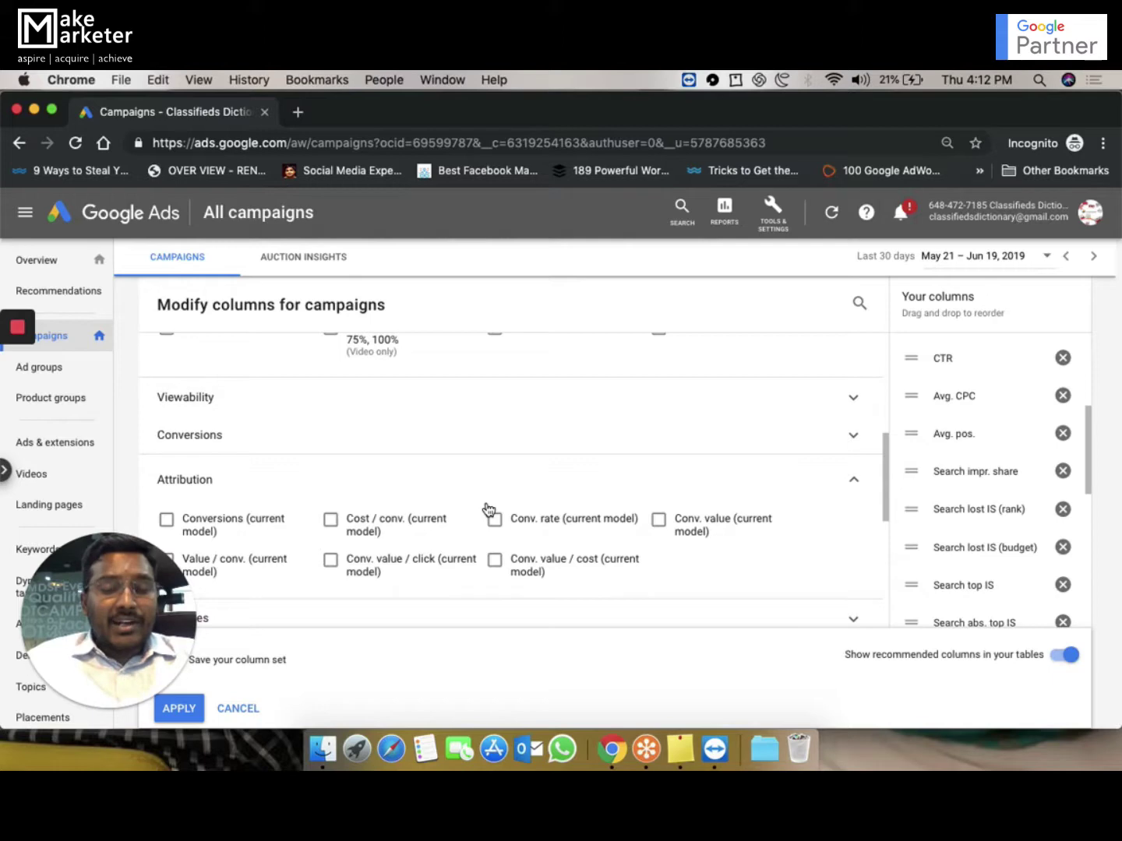
pyautogui.scroll(-2, 488, 509)
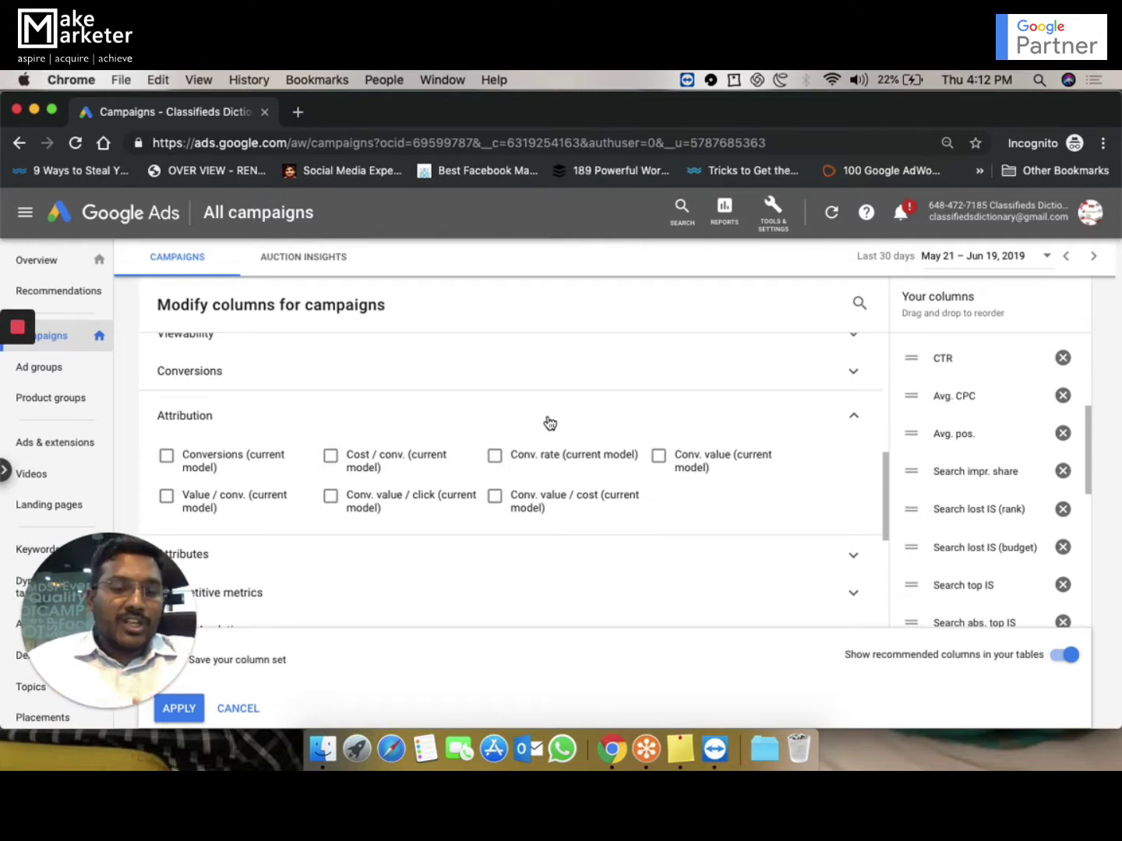
pyautogui.click(857, 419)
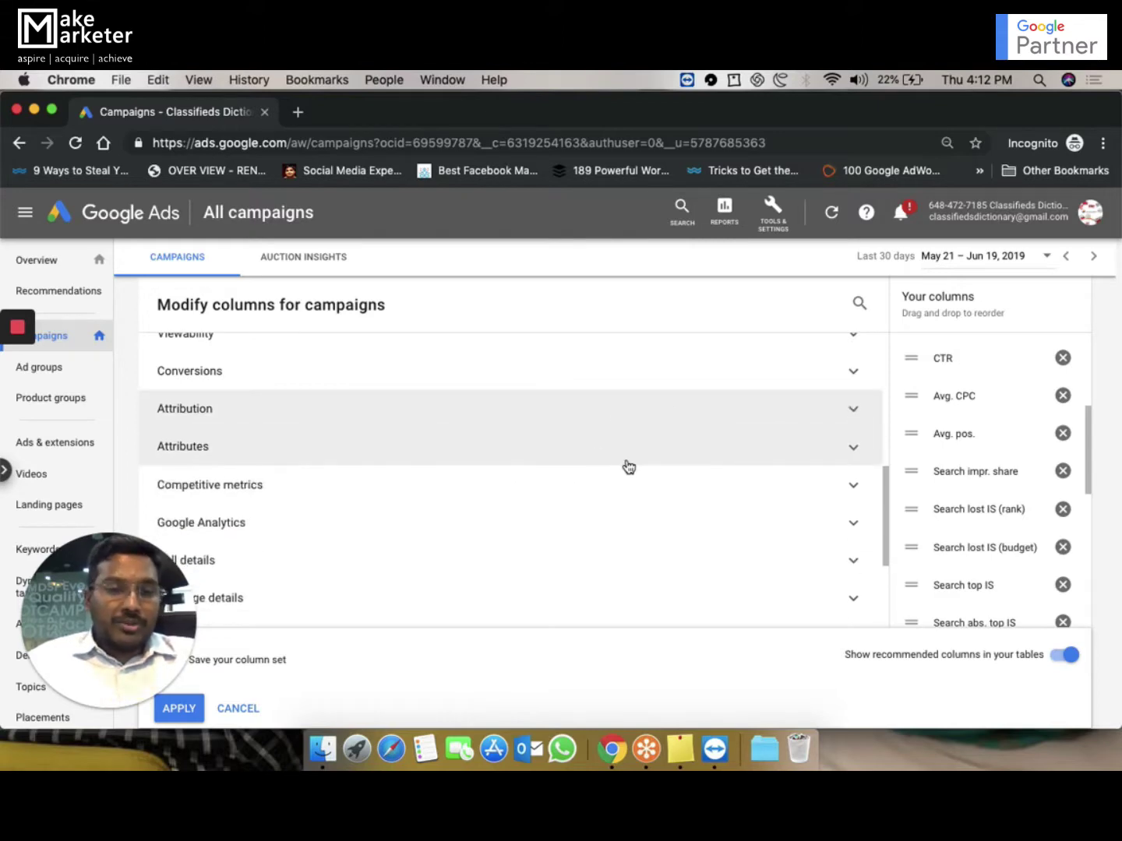
# - Expand the Attributes and Competitive metrics column groups
pyautogui.scroll(-1, 628, 466)
pyautogui.click(581, 415)
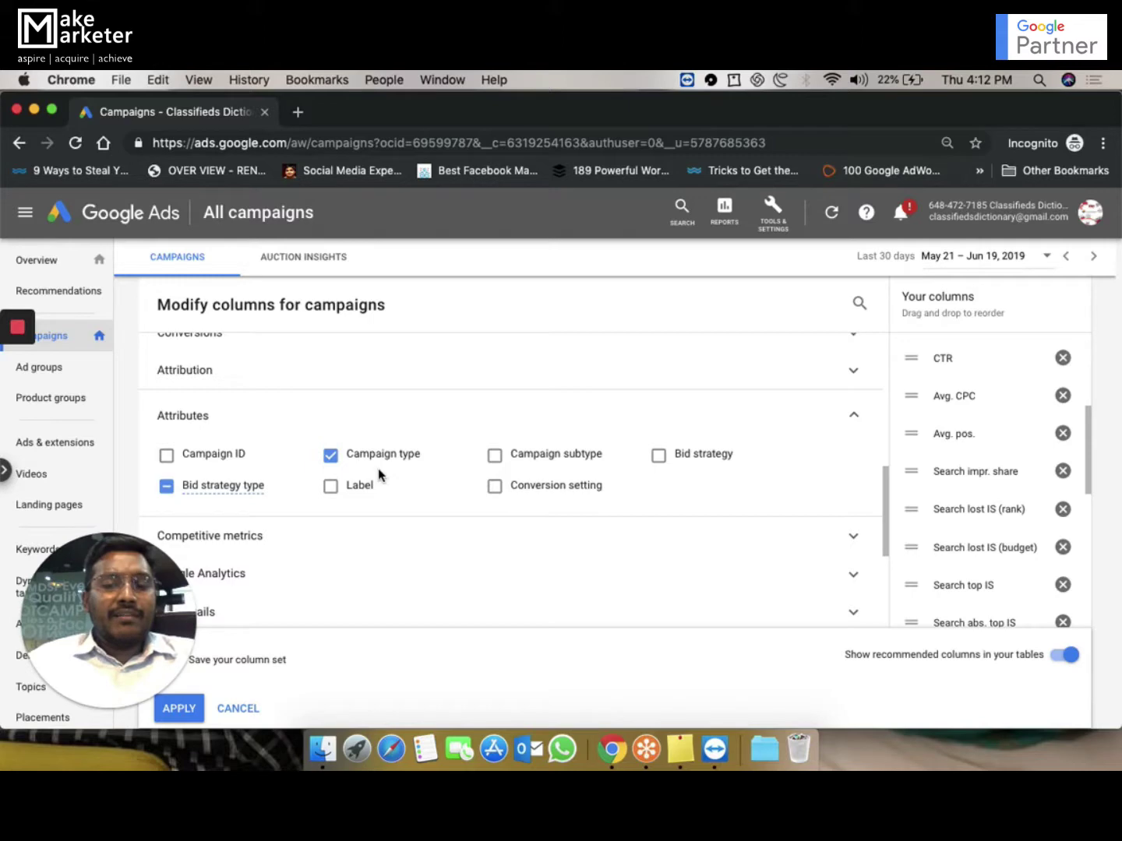
pyautogui.scroll(-3, 425, 498)
pyautogui.click(333, 421)
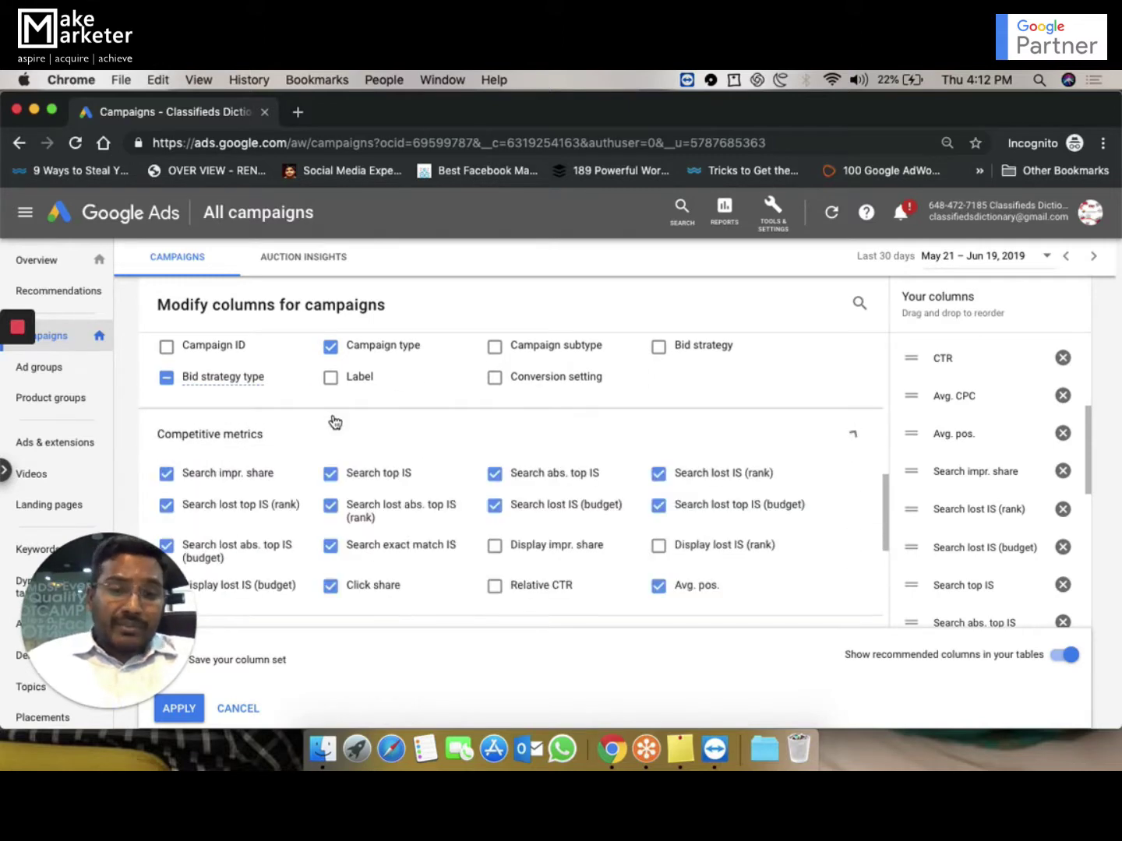
# - Expand Google Analytics and Call details to reveal Phone calls, Phone impr. and PTR
pyautogui.scroll(-2, 473, 561)
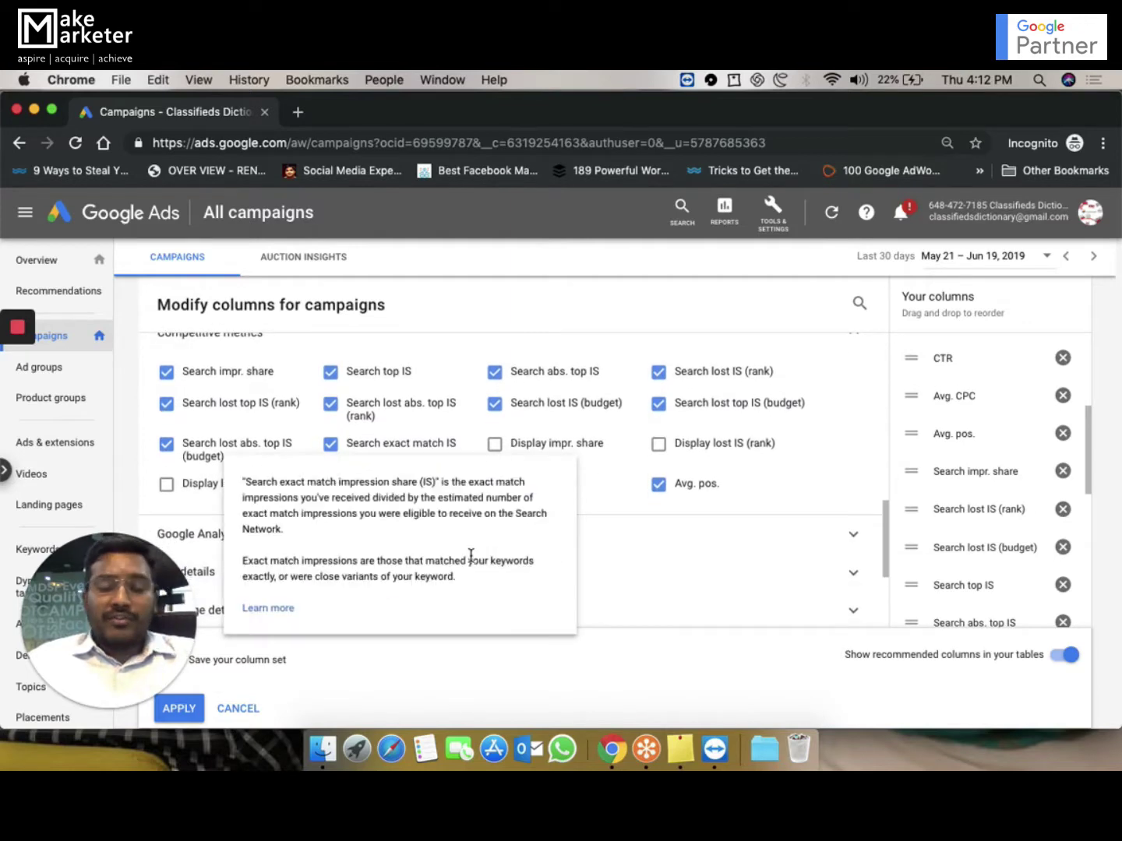
pyautogui.moveTo(711, 484)
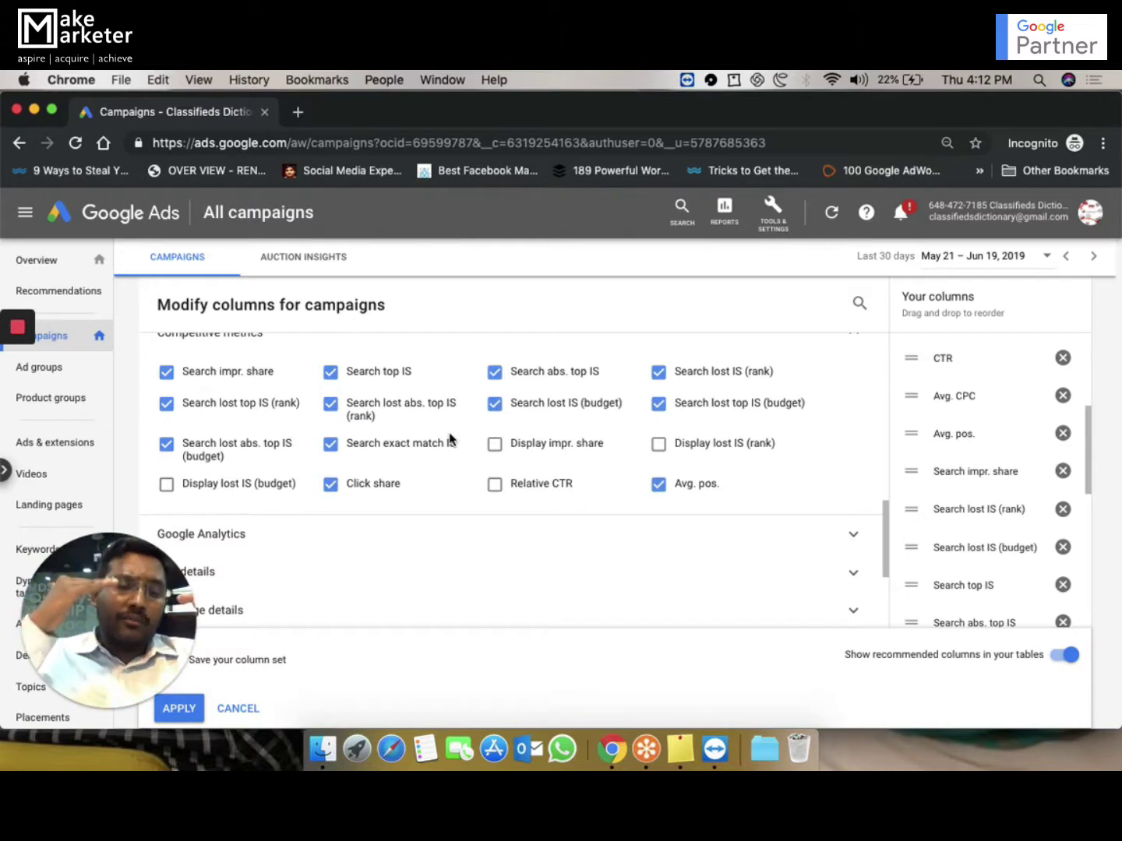
pyautogui.scroll(-3, 459, 483)
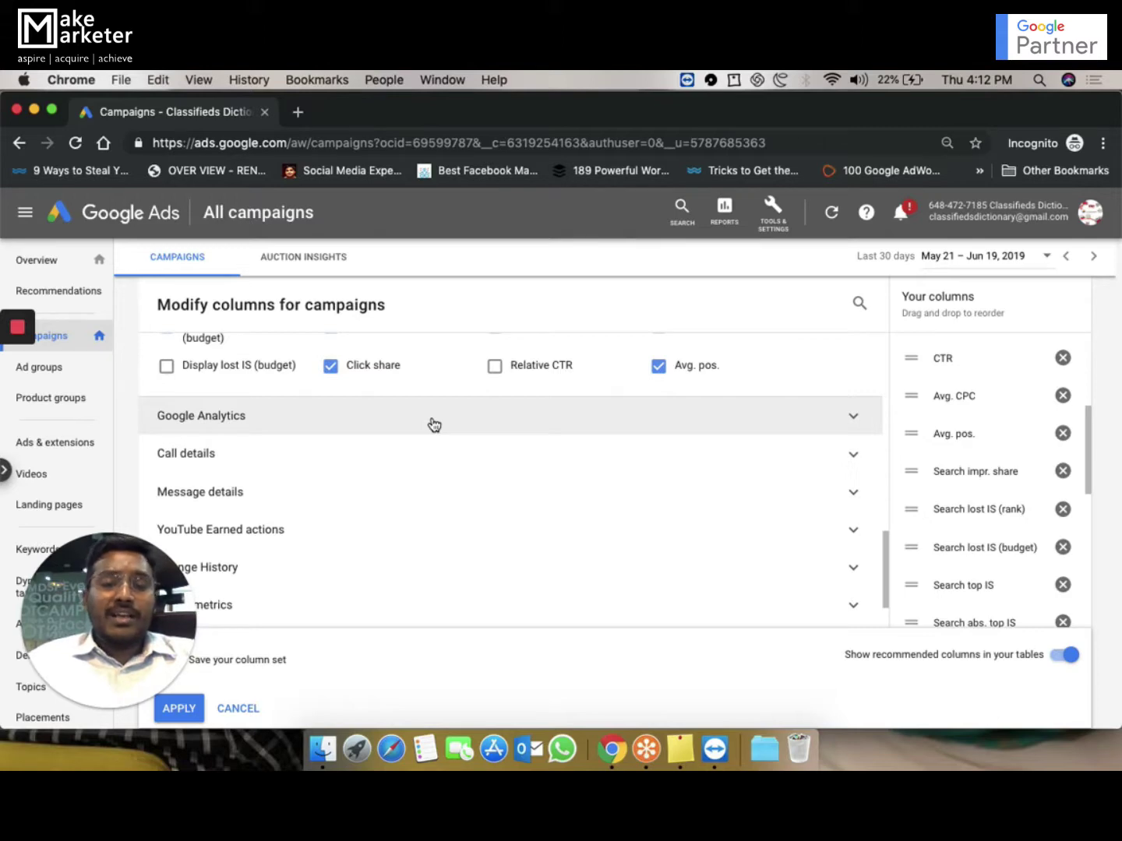
pyautogui.click(434, 424)
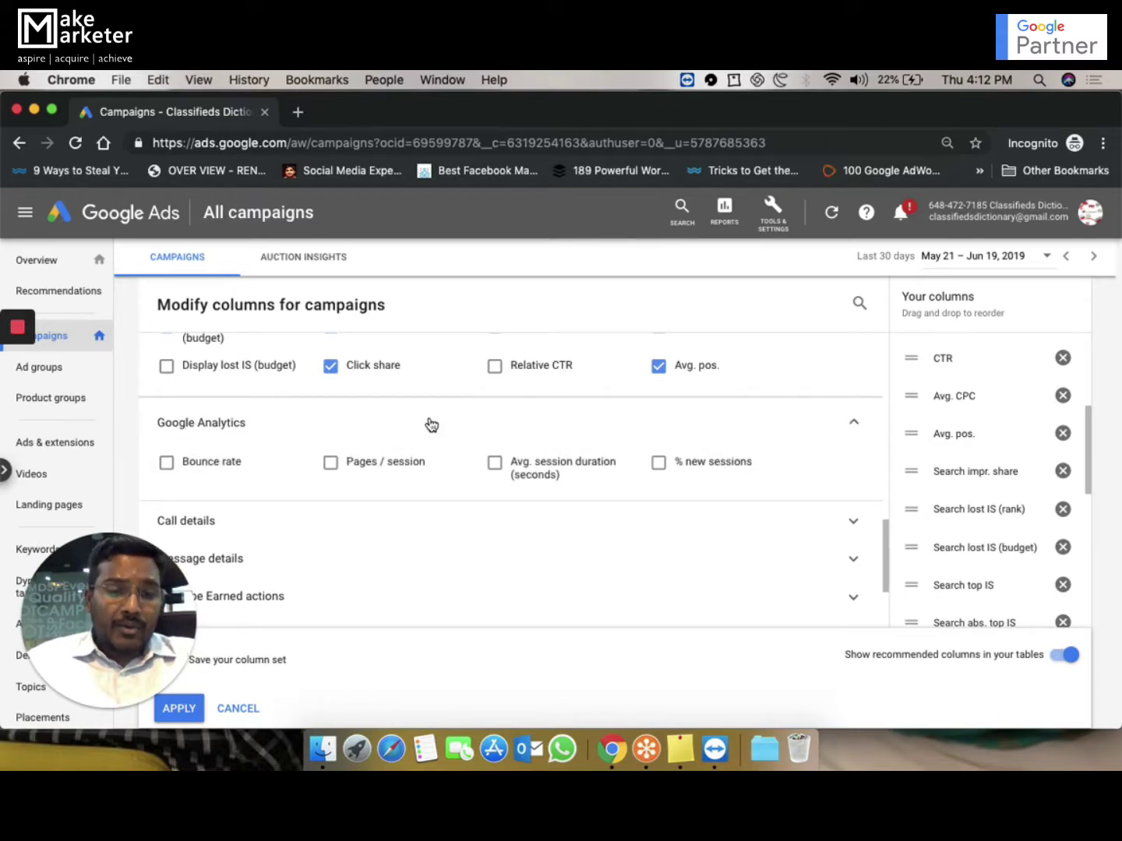
pyautogui.moveTo(224, 469)
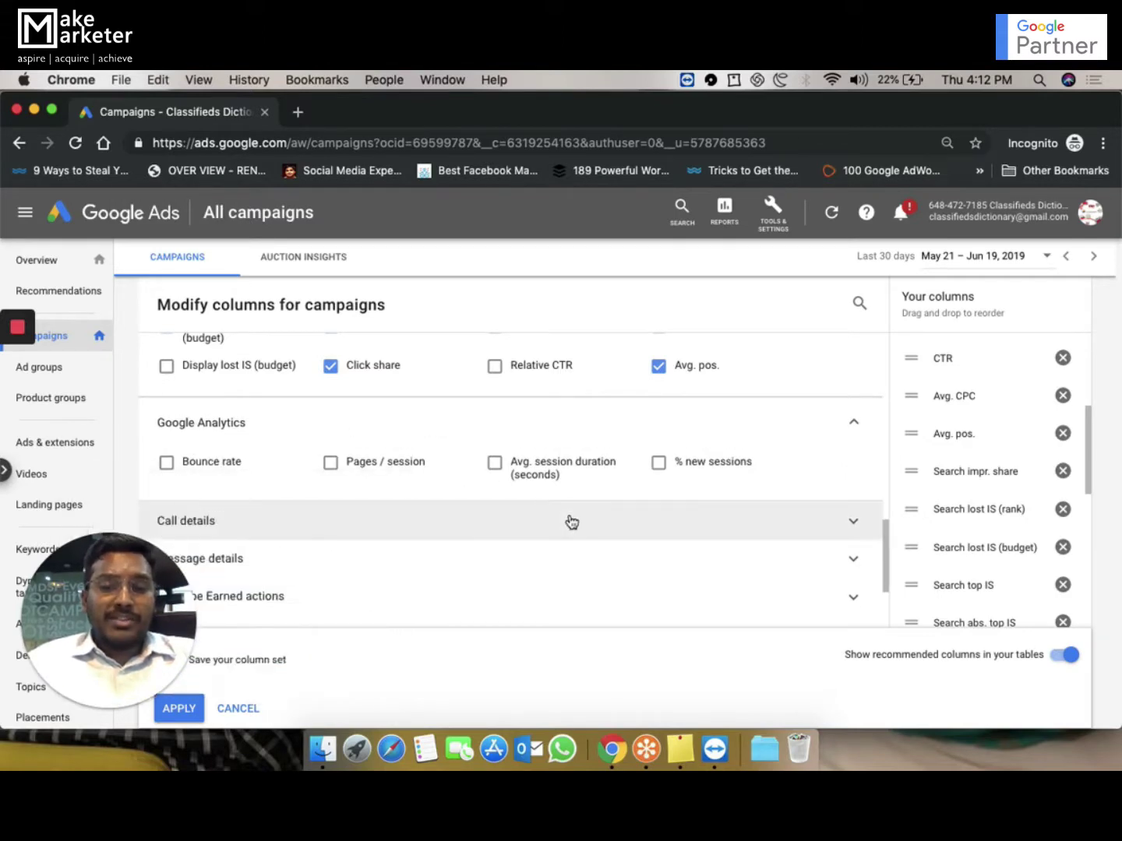
pyautogui.moveTo(549, 486)
pyautogui.scroll(-2, 545, 483)
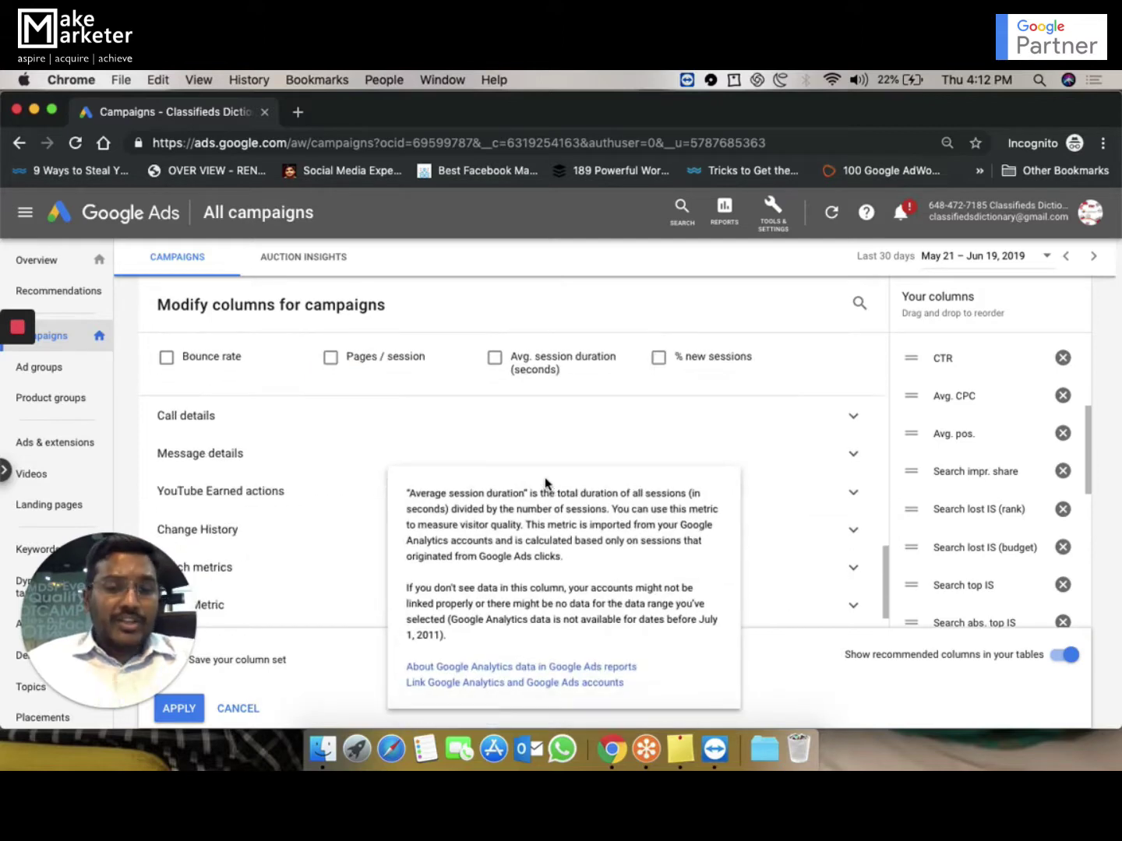
pyautogui.click(359, 418)
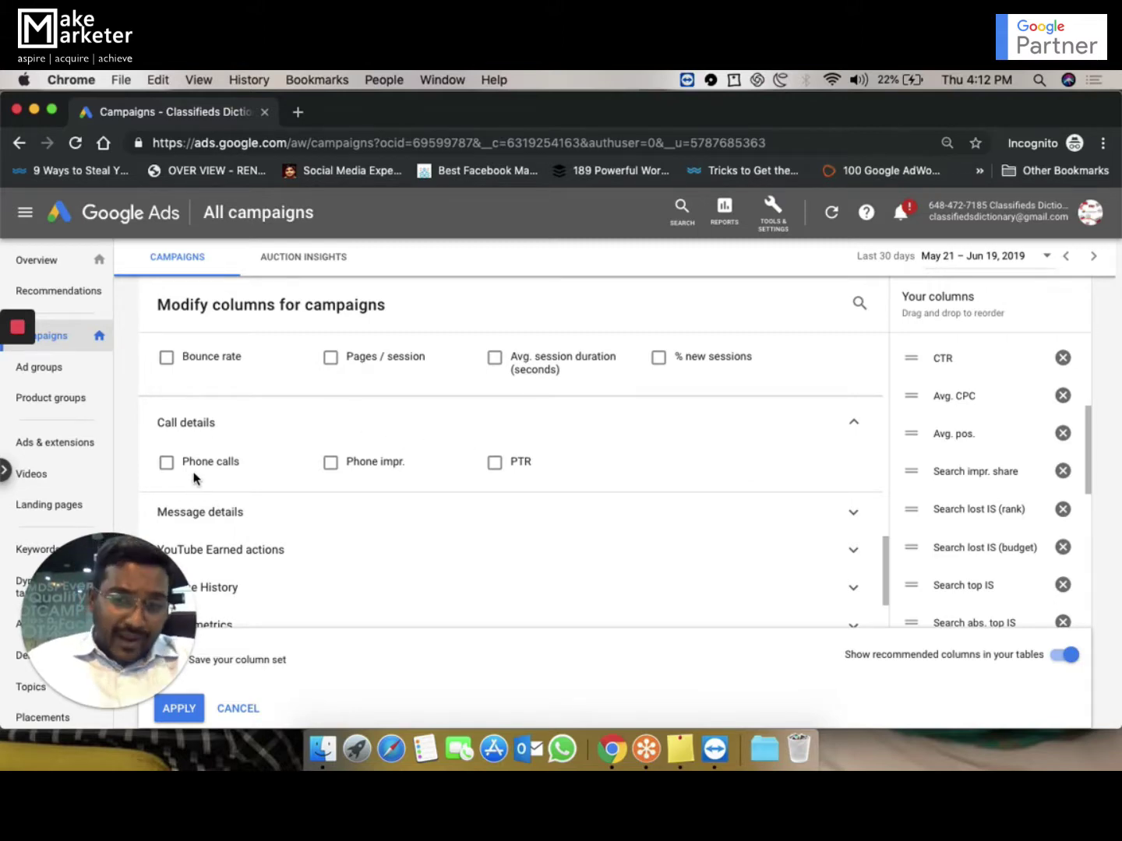
pyautogui.scroll(-2, 227, 477)
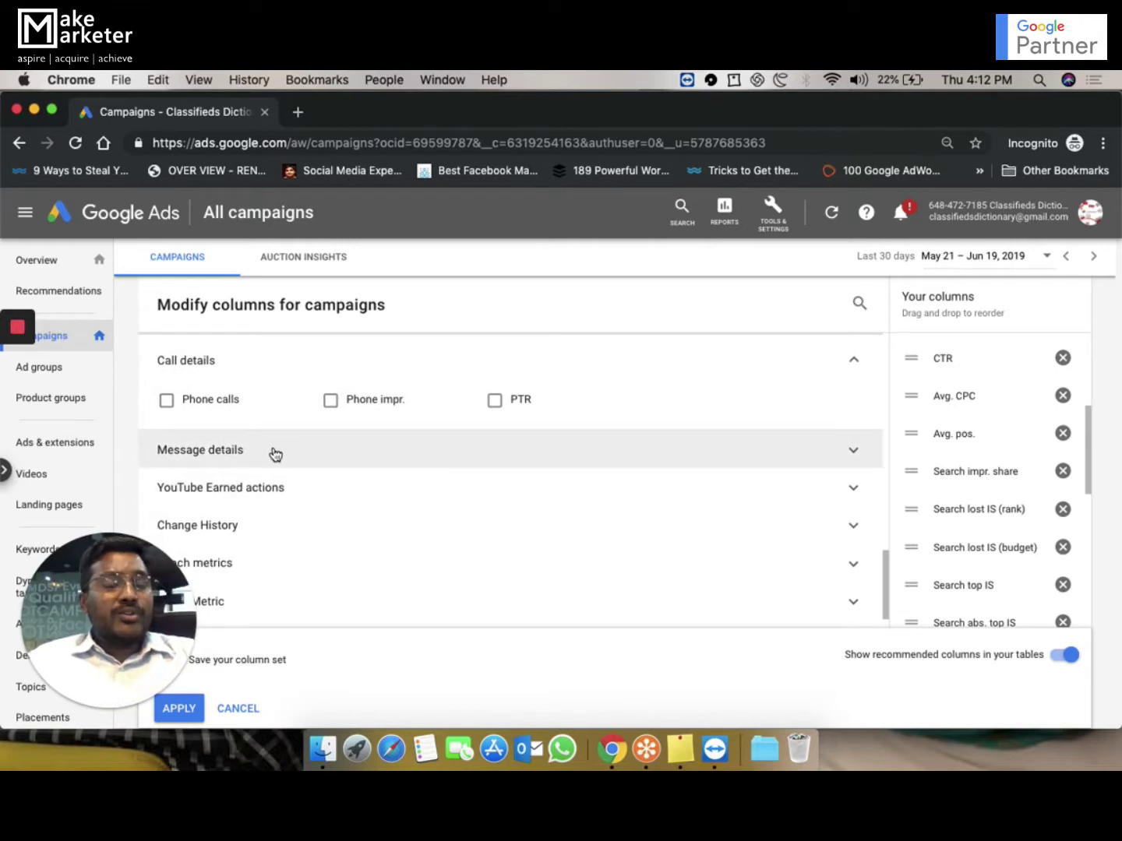
pyautogui.scroll(-1, 277, 454)
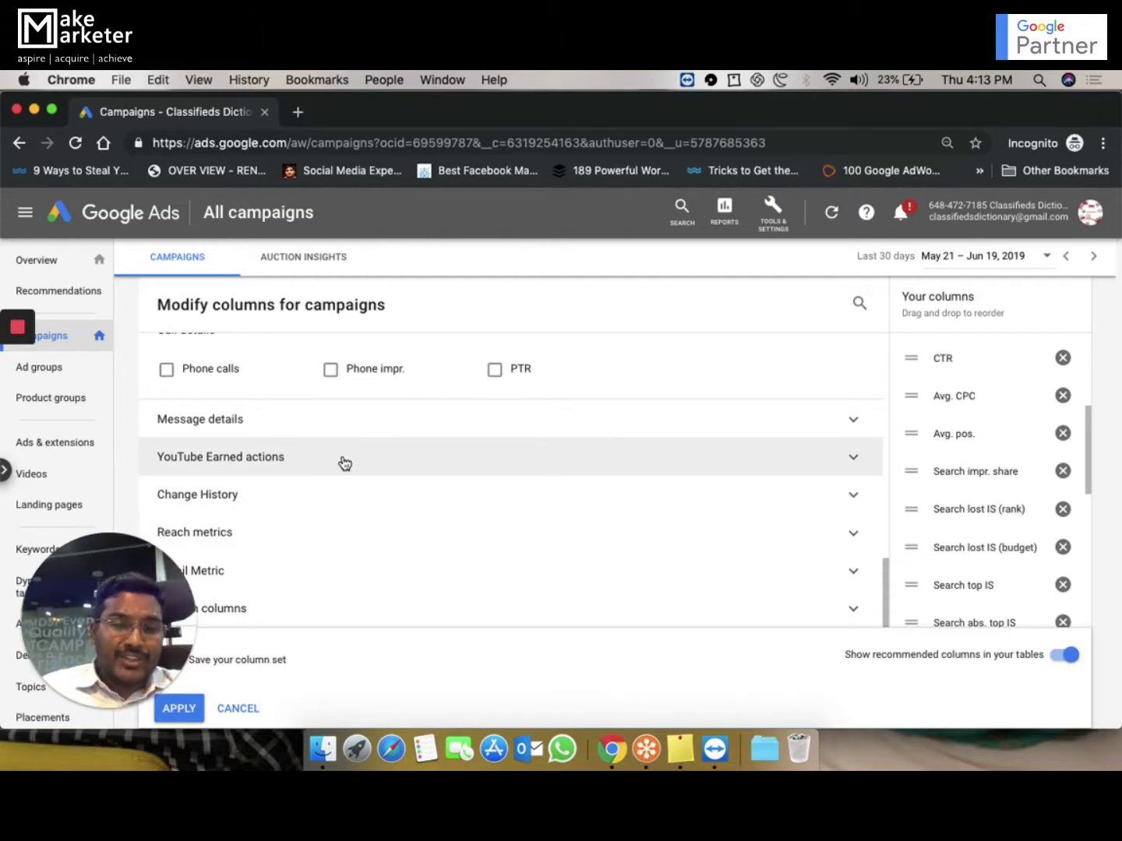
# - Expand YouTube Earned actions and Reach metrics, showing Unique users, Unique cookies and frequency options
pyautogui.click(344, 460)
pyautogui.scroll(-3, 452, 521)
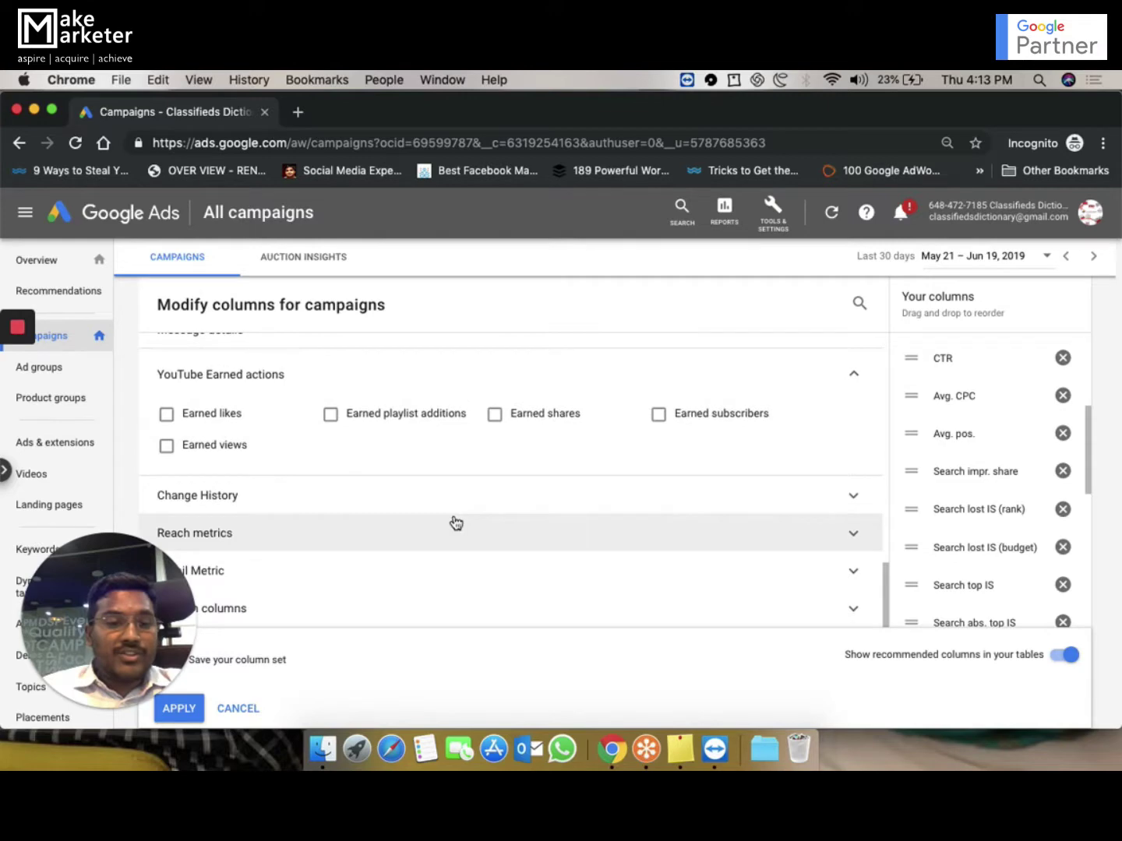
pyautogui.moveTo(119, 616); pyautogui.dragTo(793, 407)
pyautogui.click(374, 540)
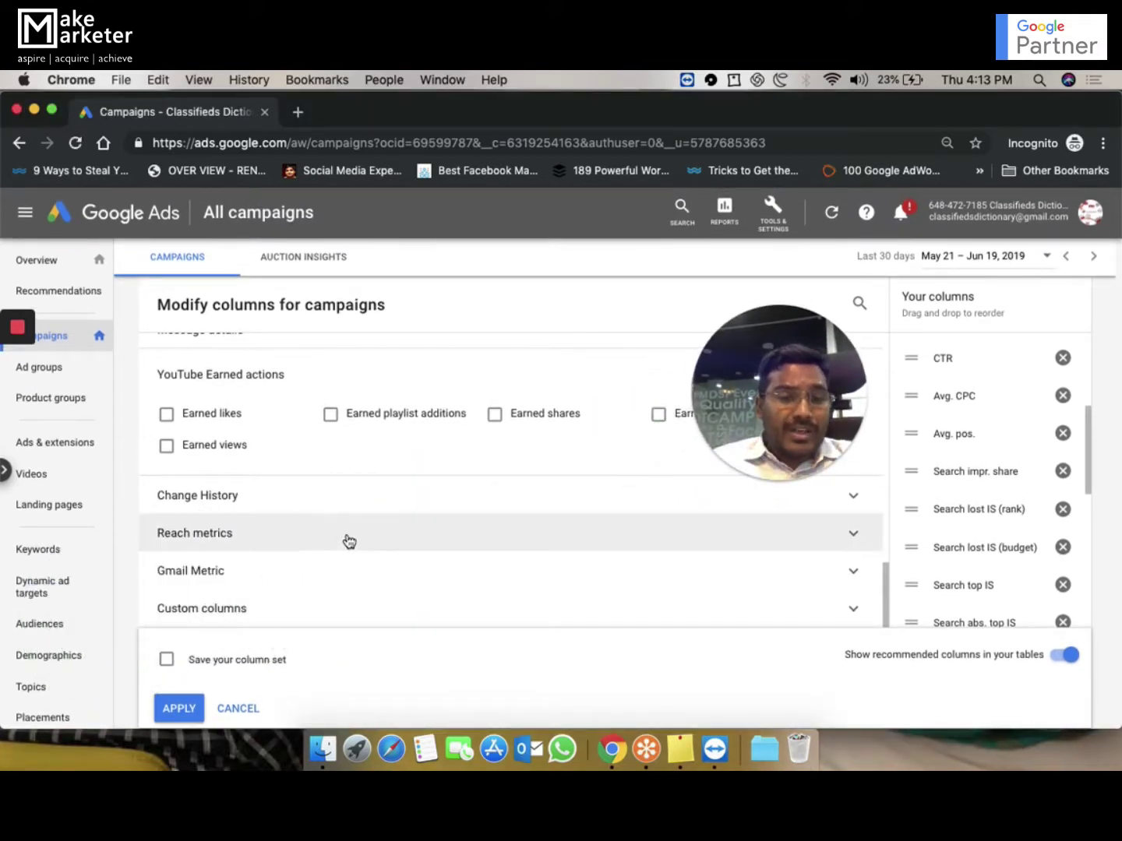
pyautogui.click(283, 542)
pyautogui.scroll(-2, 440, 534)
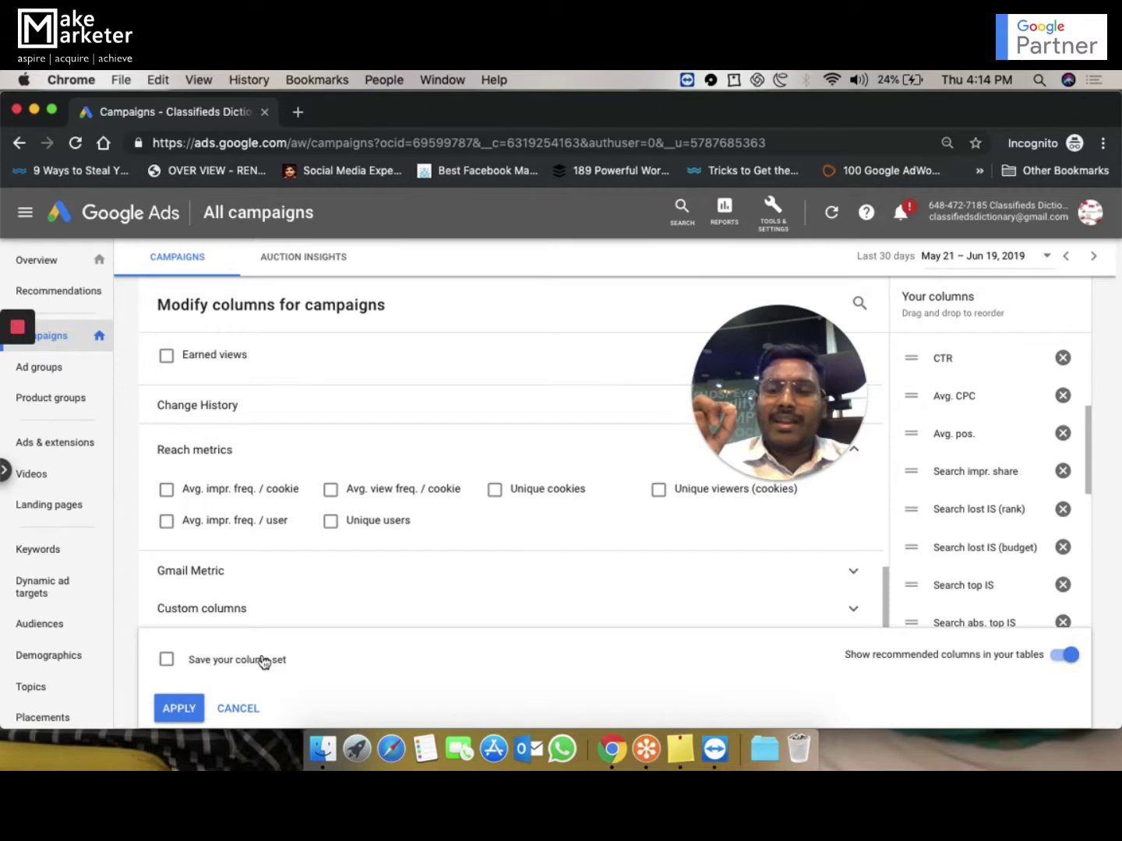
# - Cancel the campaign column changes and go to the Ads page via Ad groups
pyautogui.click(248, 717)
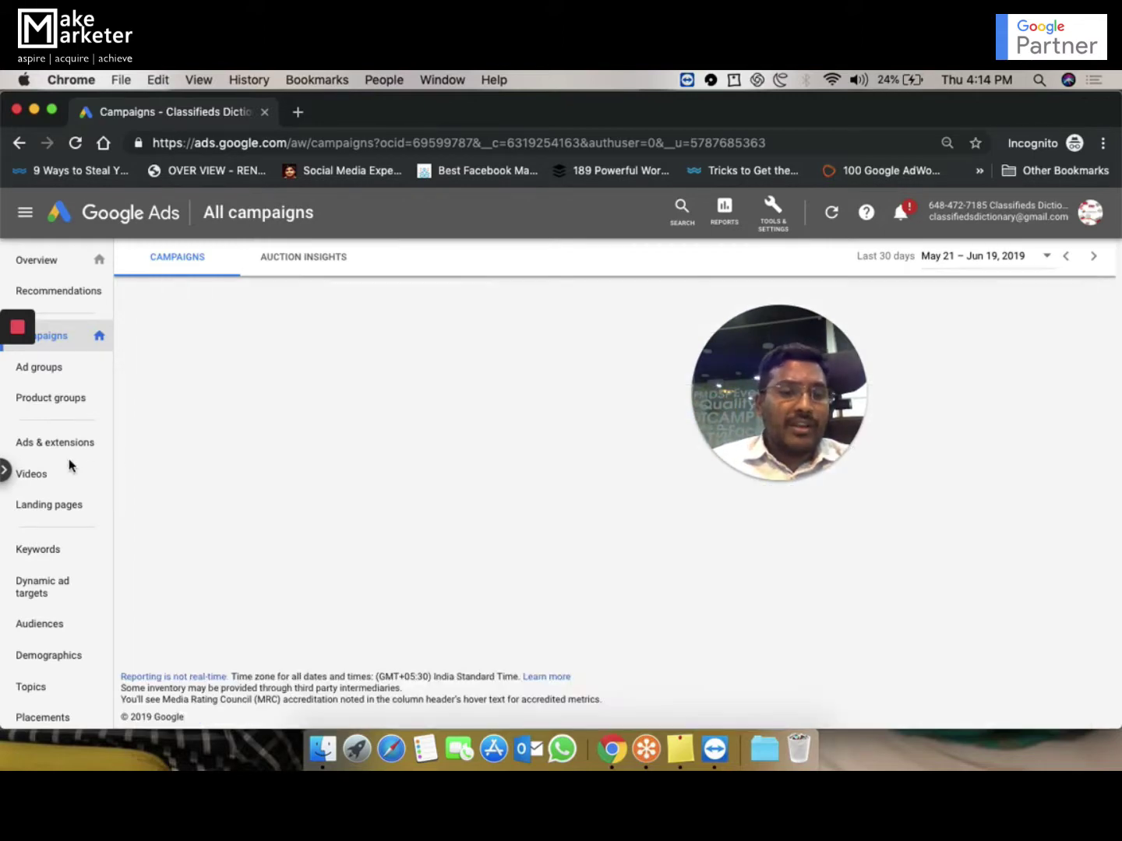
pyautogui.click(32, 369)
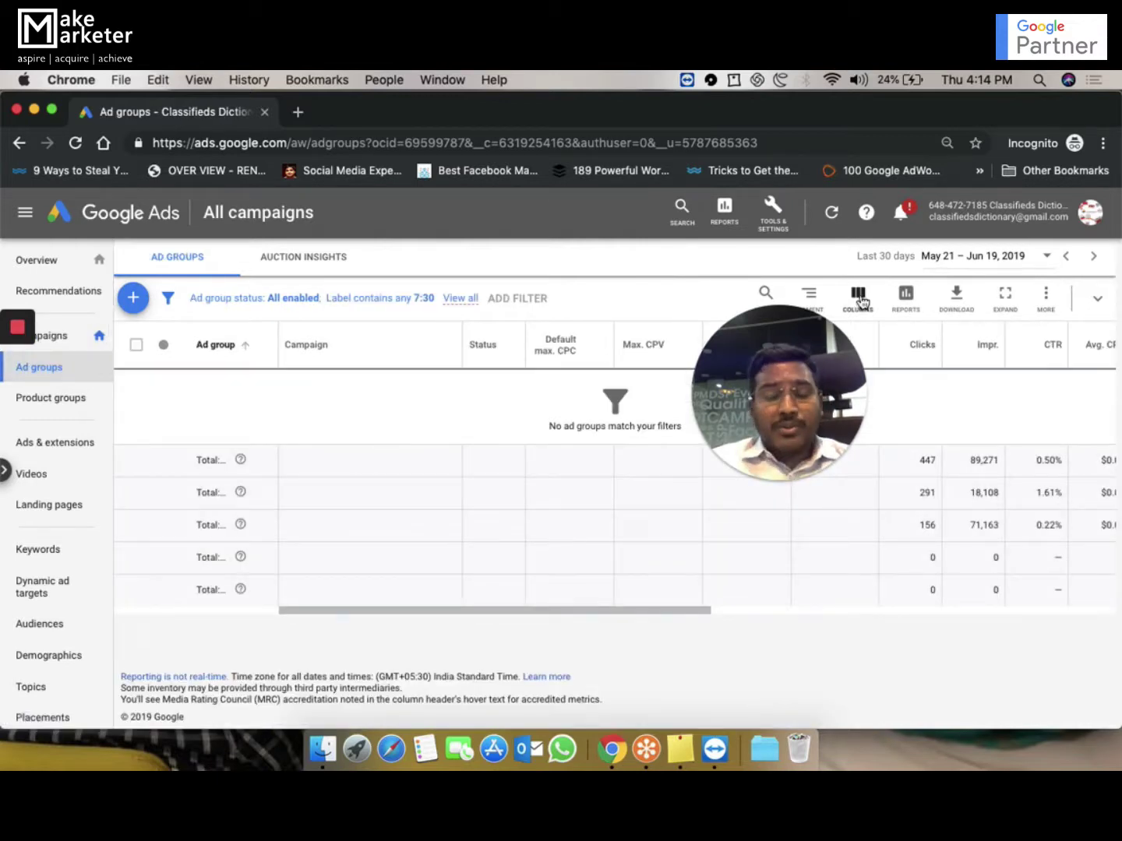
pyautogui.click(53, 454)
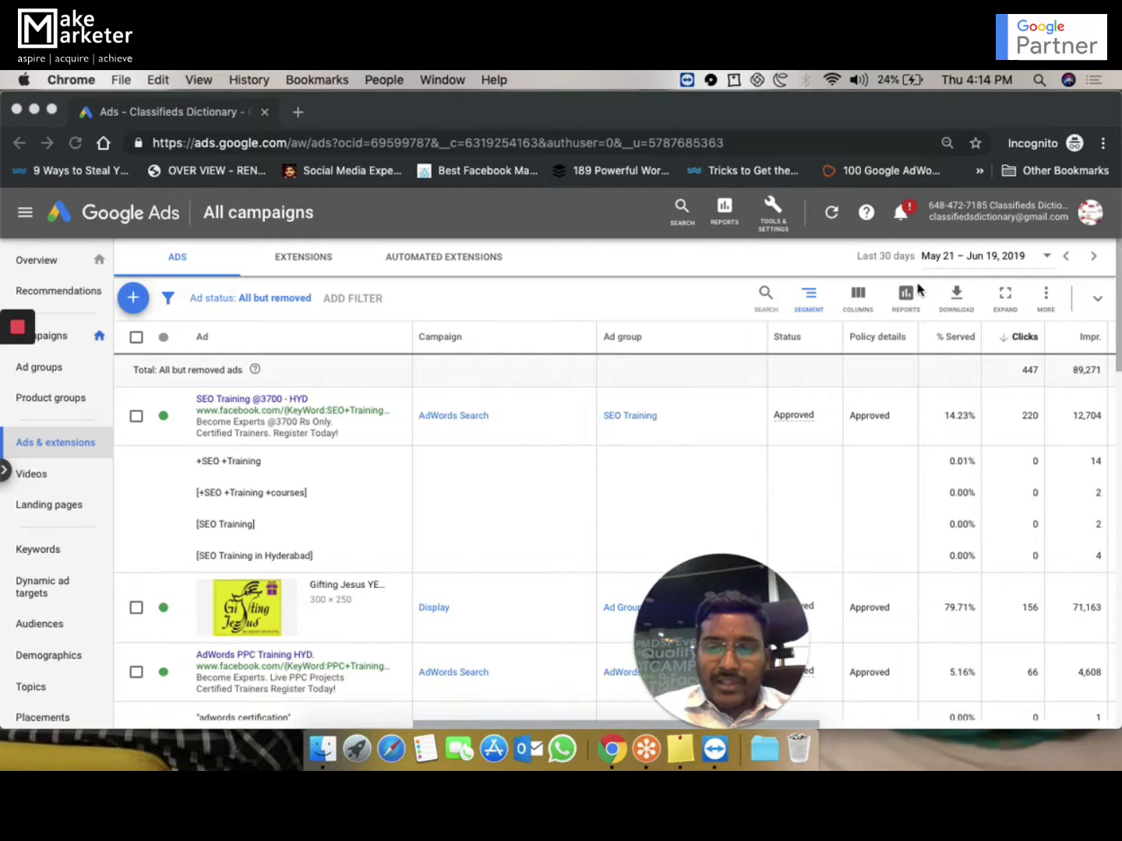
# - Check the ads table's Columns options, then open the ADD FILTER category list
pyautogui.rightClick(857, 293)
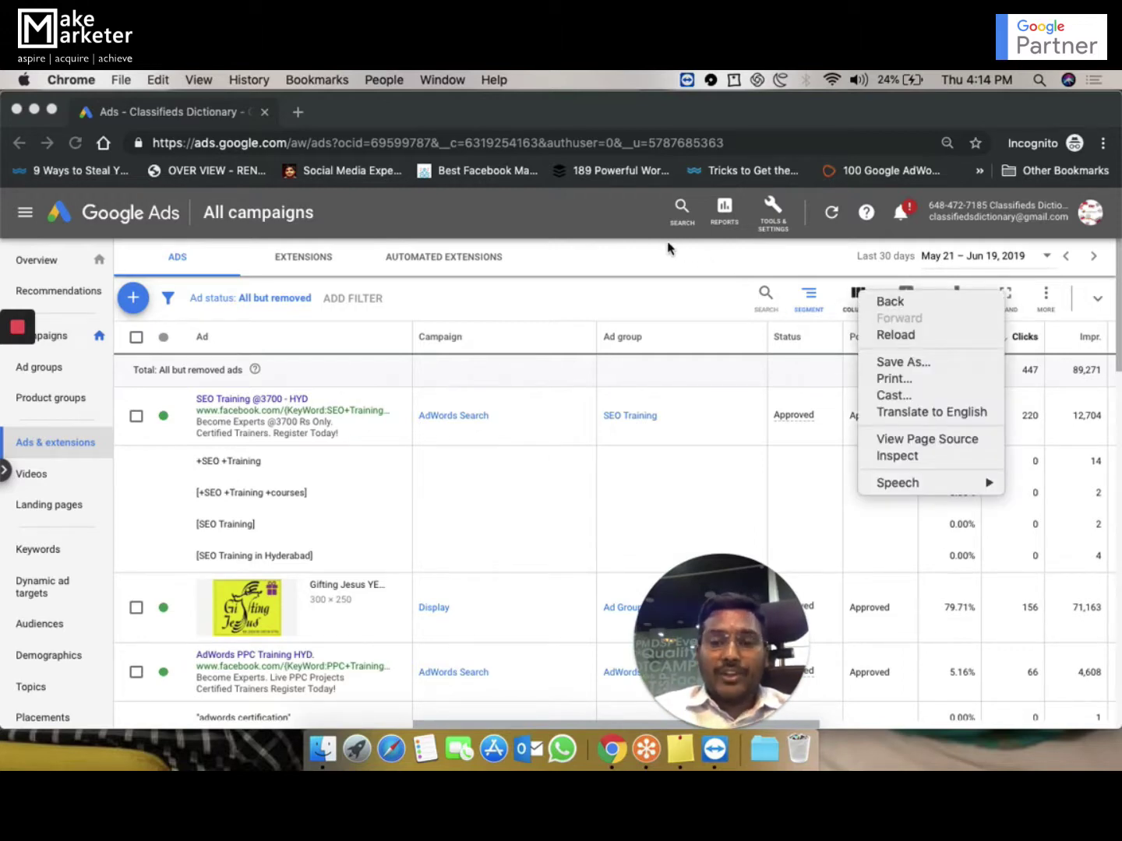
pyautogui.click(744, 267)
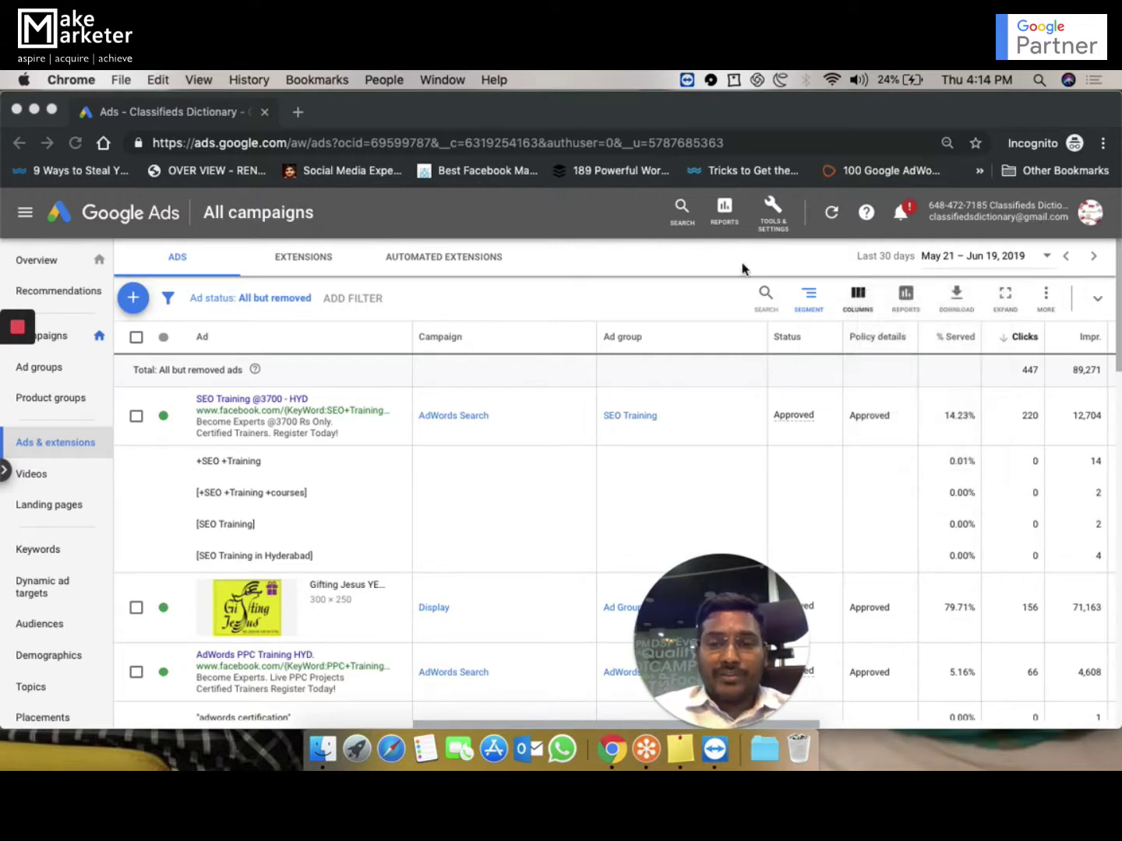
pyautogui.click(859, 294)
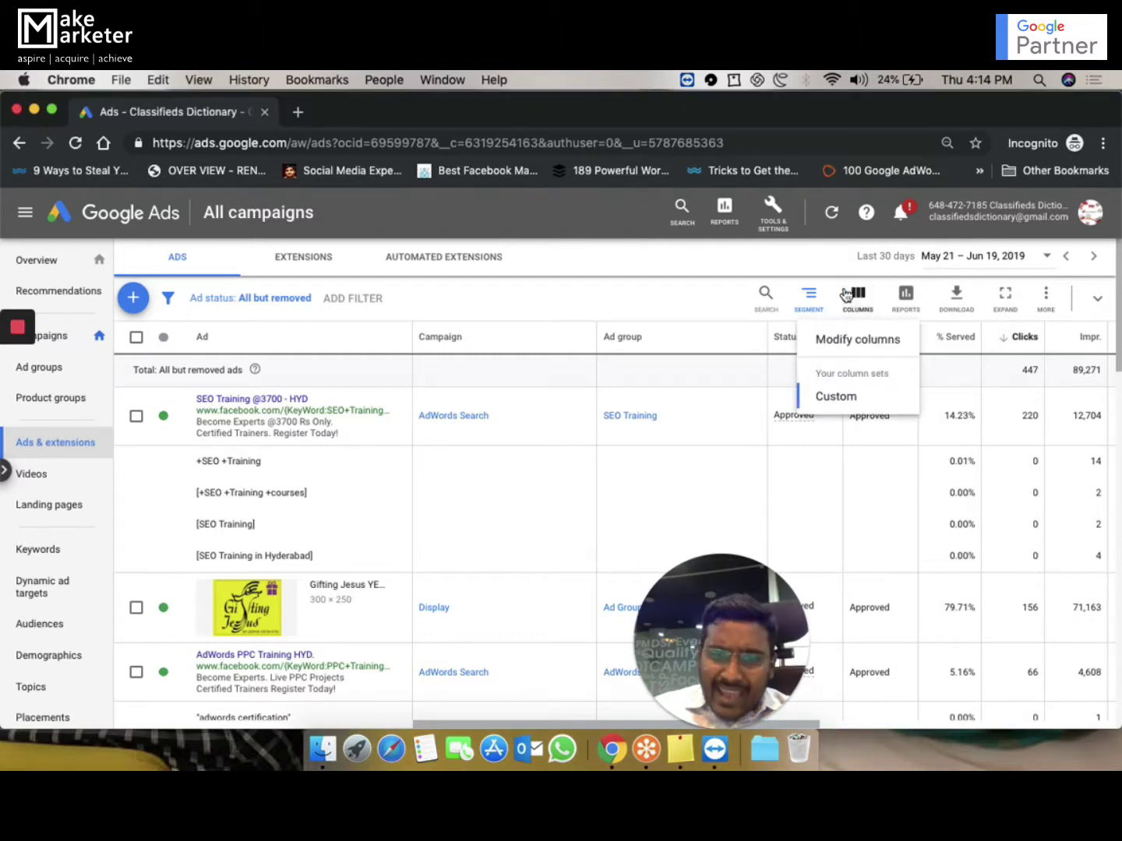
pyautogui.click(658, 297)
pyautogui.click(346, 300)
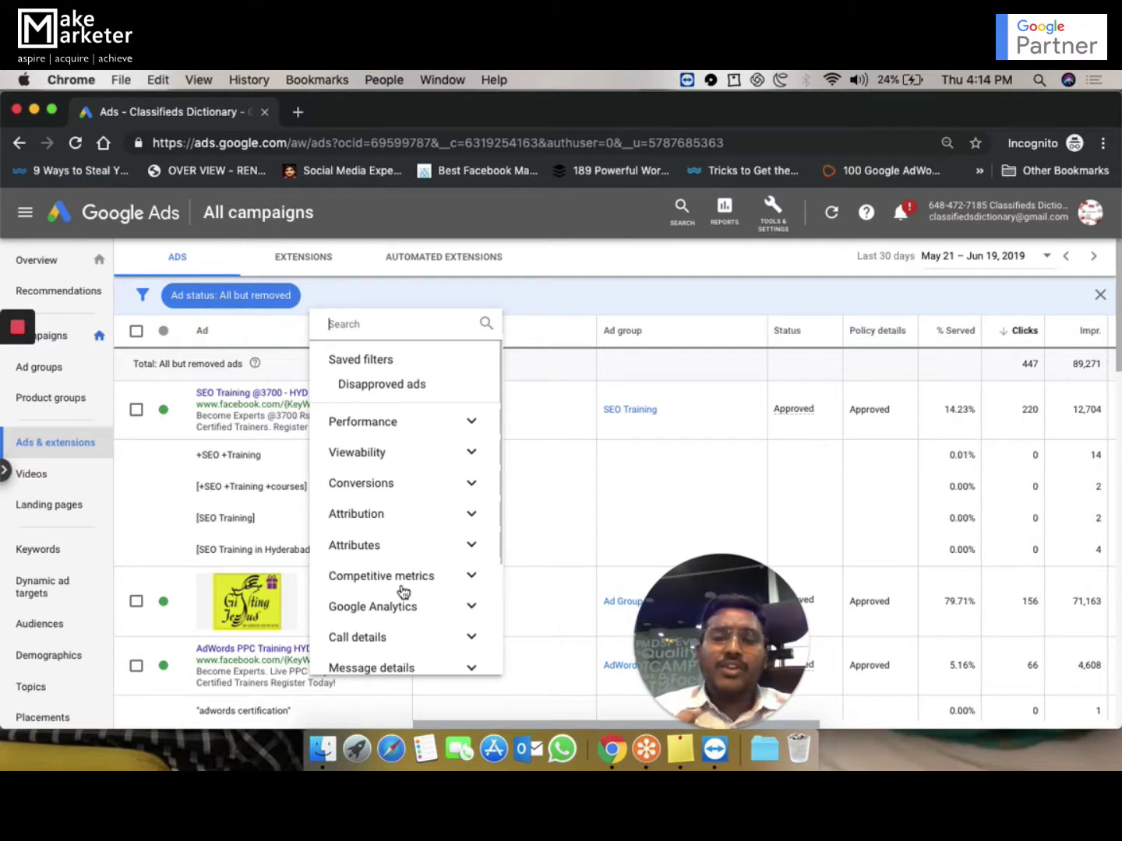
# - Close the filter editor, check the chart metric list, and set Segment to None
pyautogui.click(1101, 298)
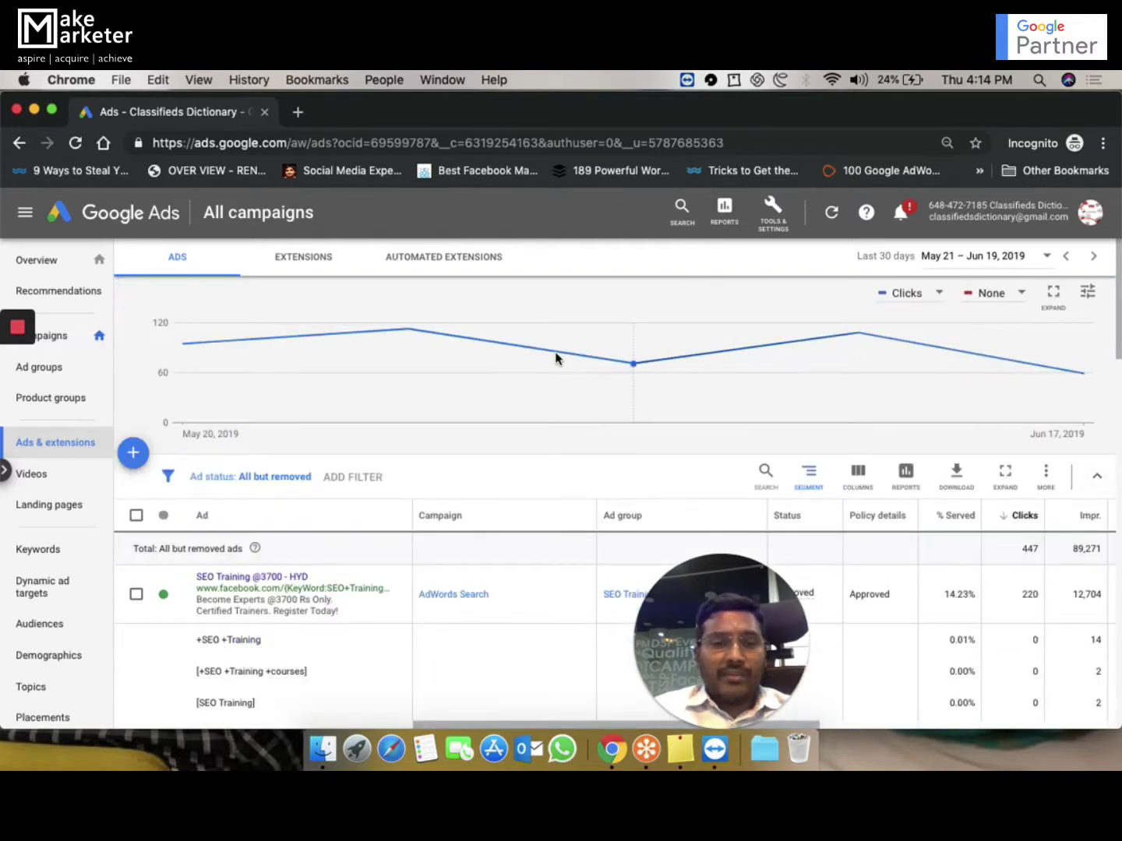
pyautogui.click(910, 298)
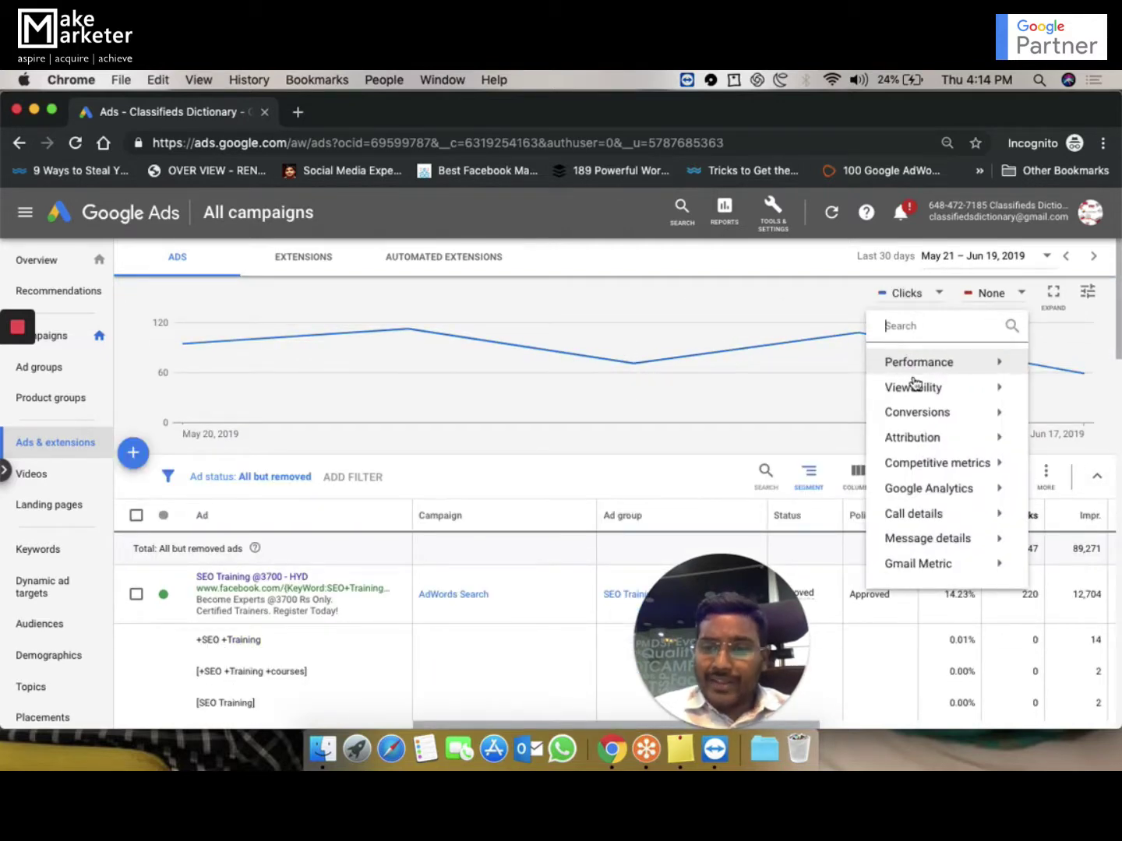
pyautogui.click(655, 262)
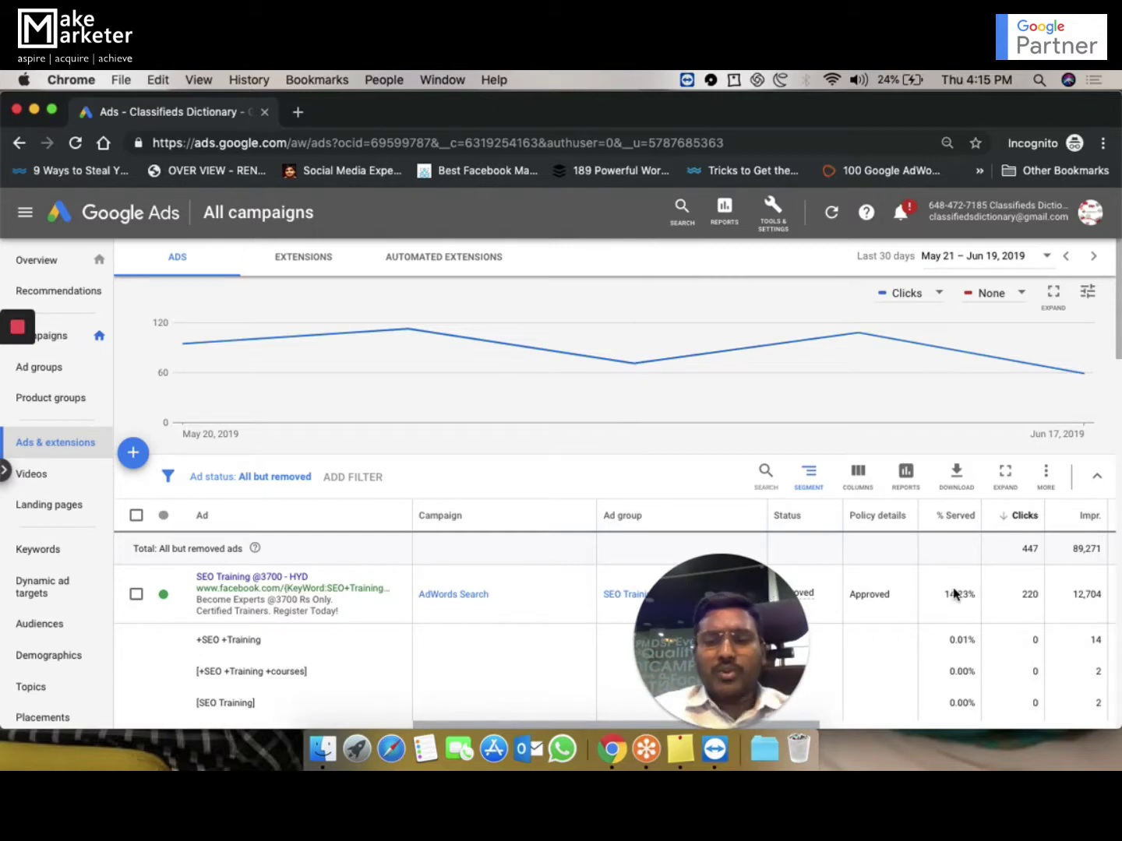
pyautogui.click(812, 482)
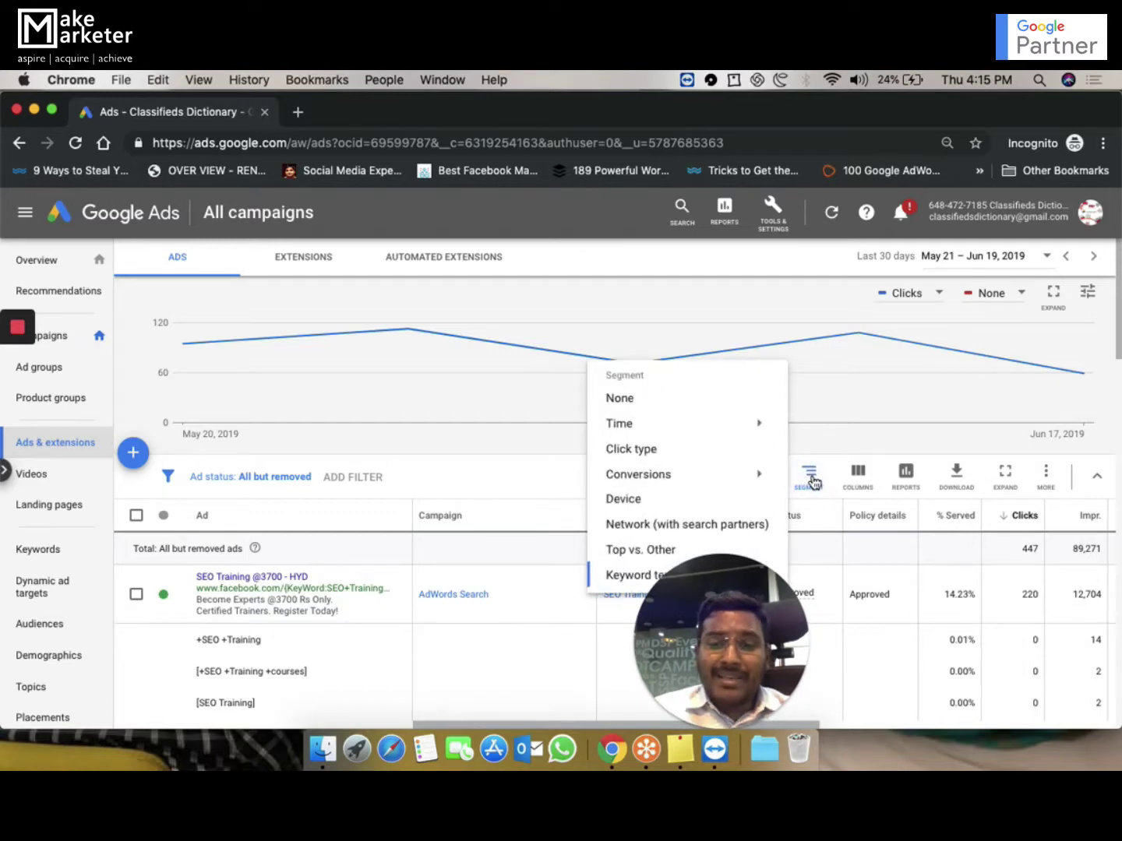
pyautogui.click(675, 406)
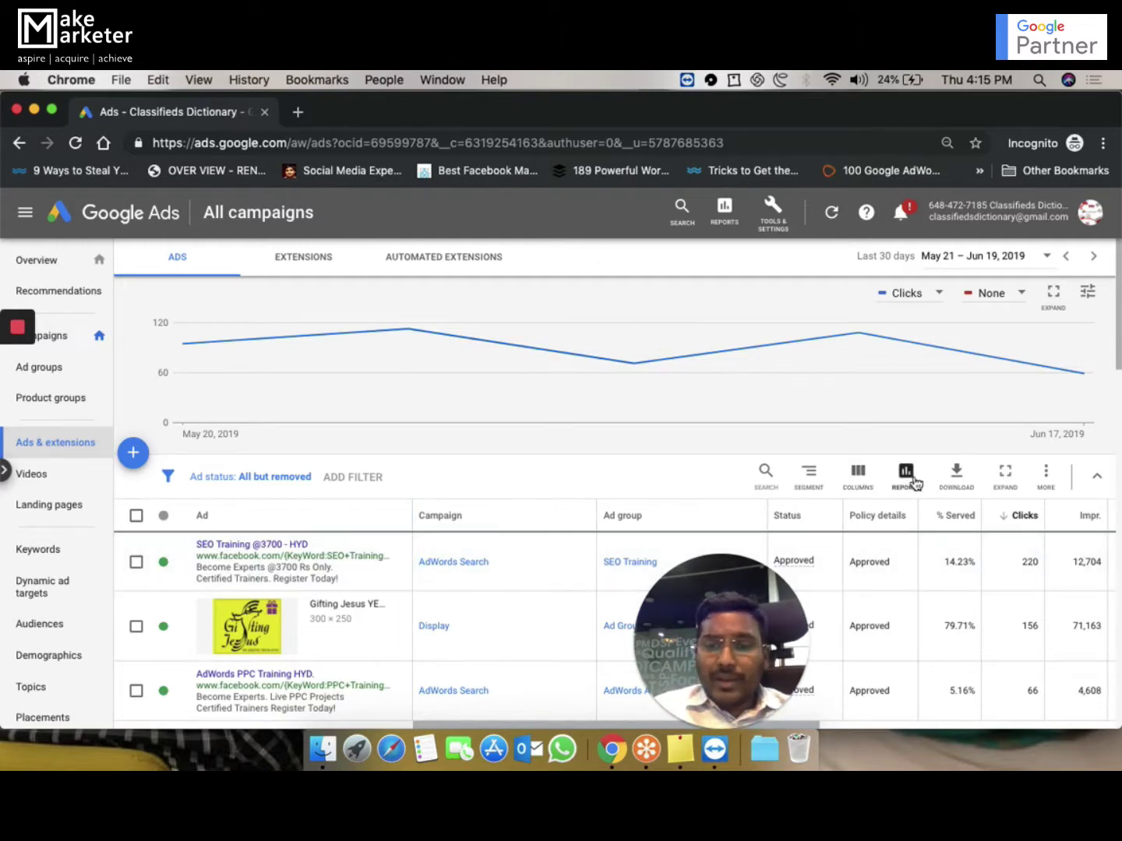
# - Open Modify columns for ads without changing anything, then switch to the Keywords page
pyautogui.click(857, 481)
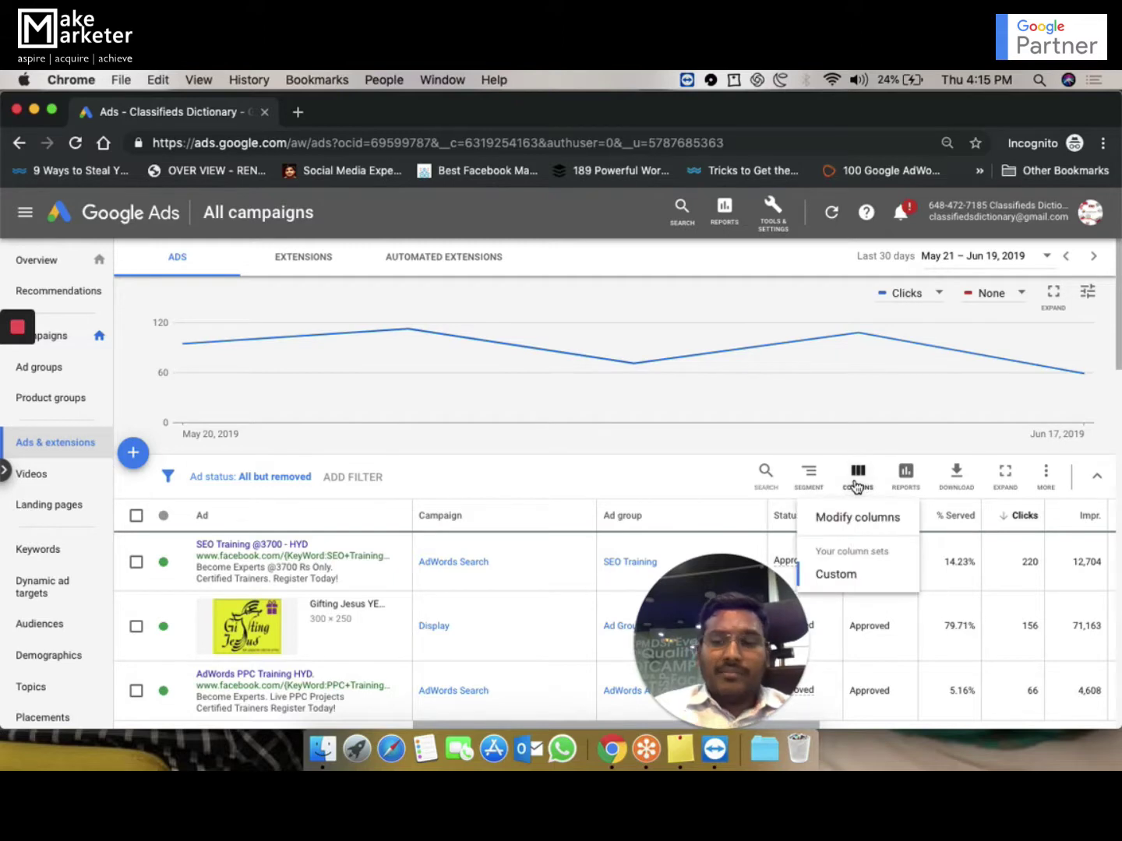
pyautogui.click(832, 514)
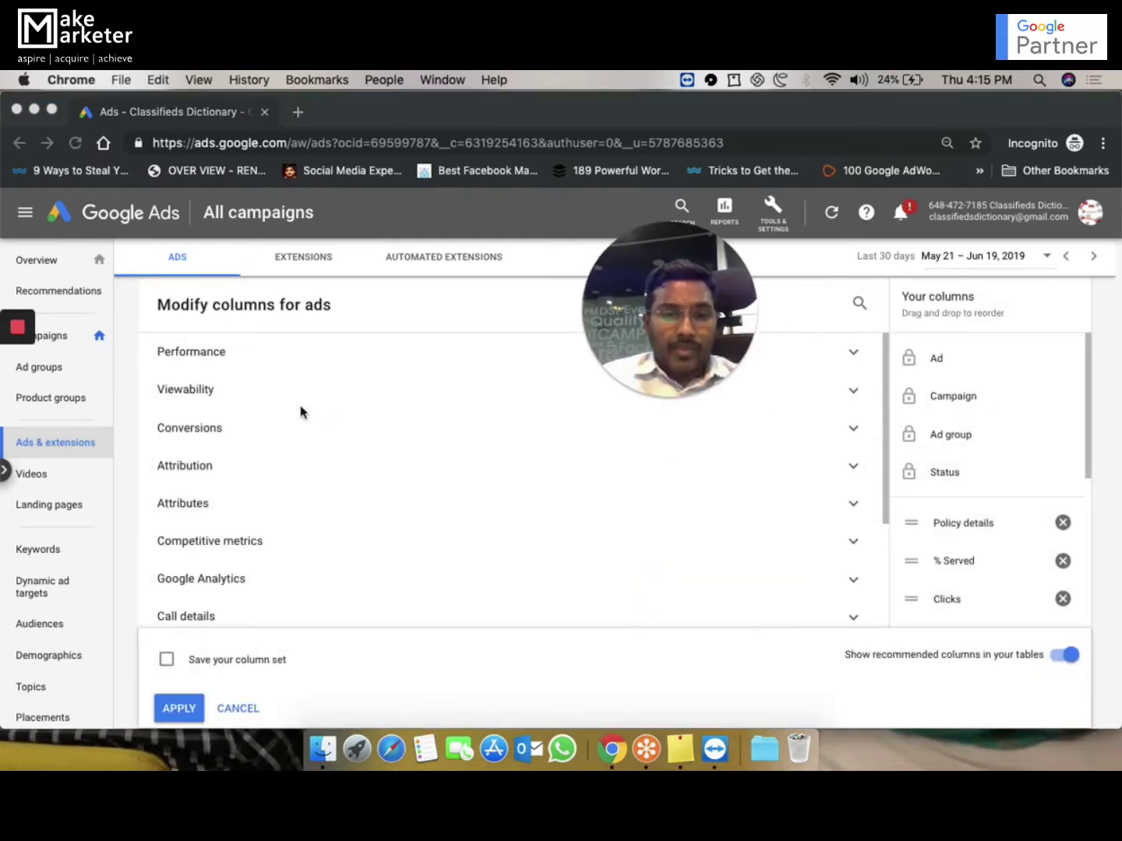
pyautogui.scroll(-4, 336, 498)
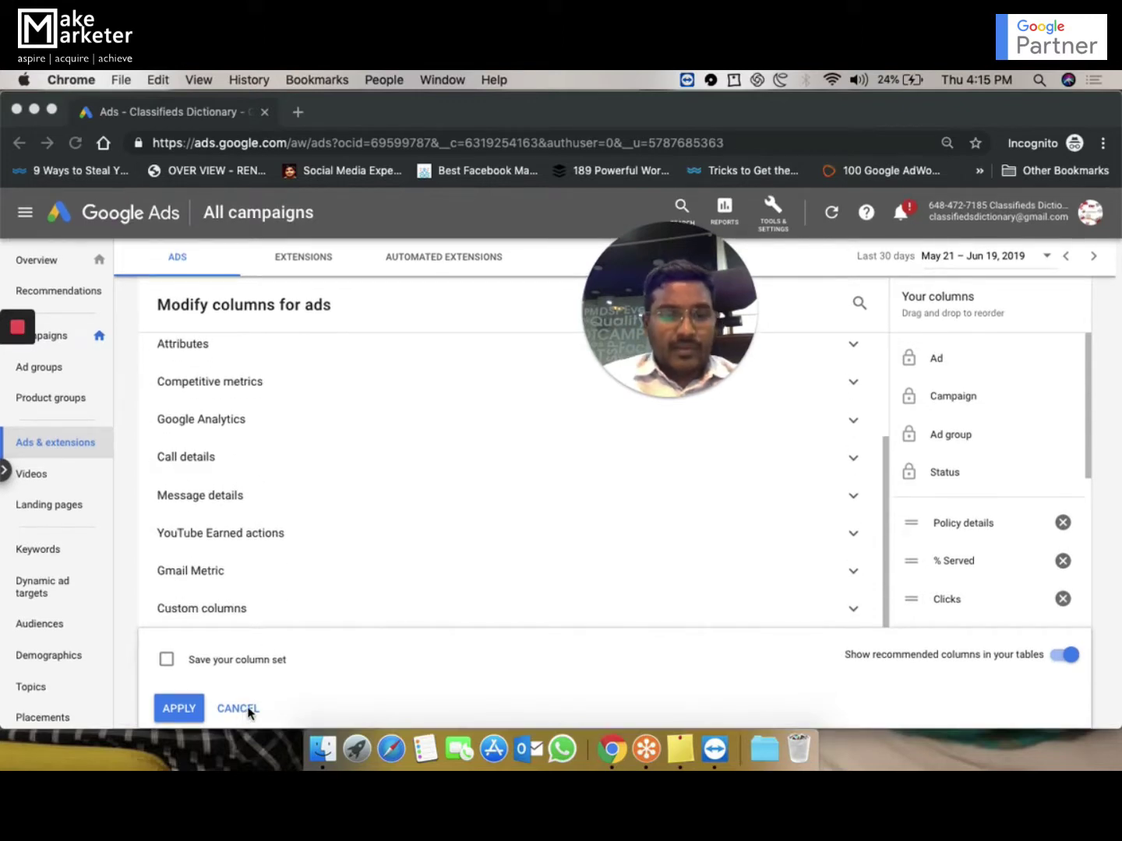
pyautogui.click(245, 639)
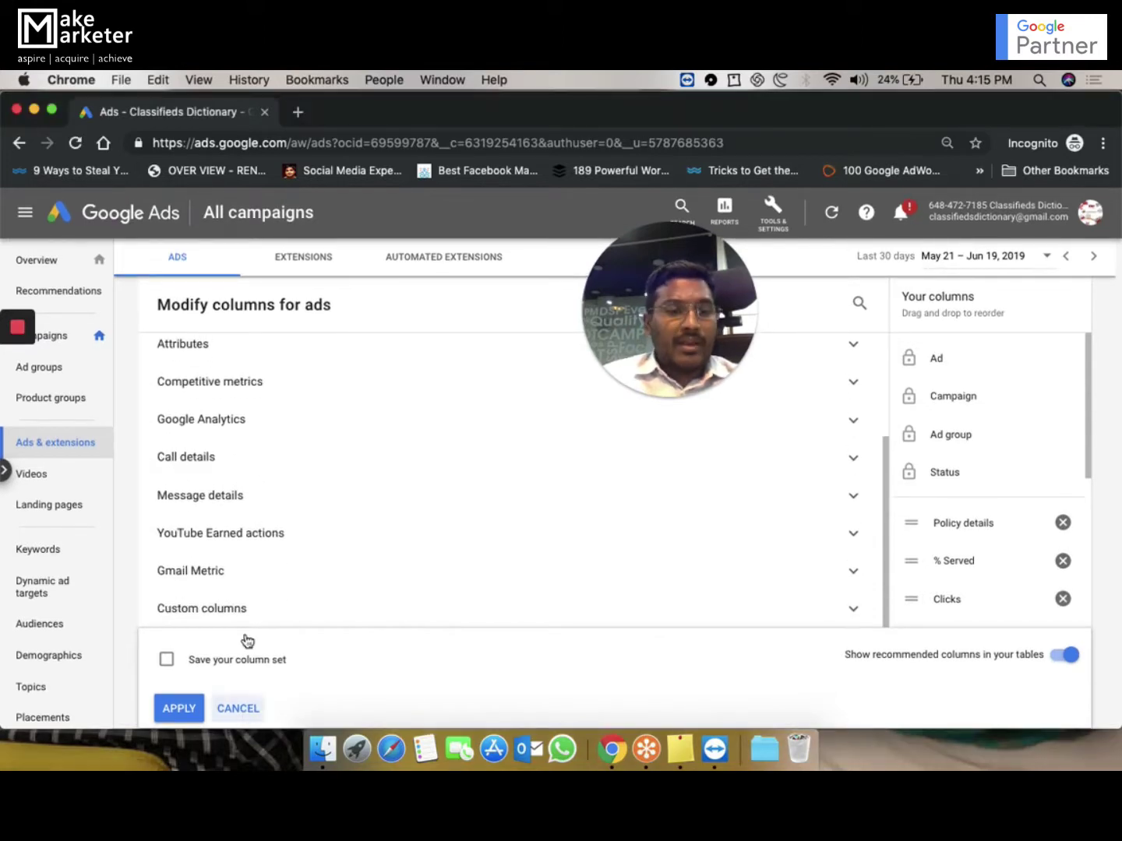
pyautogui.click(63, 552)
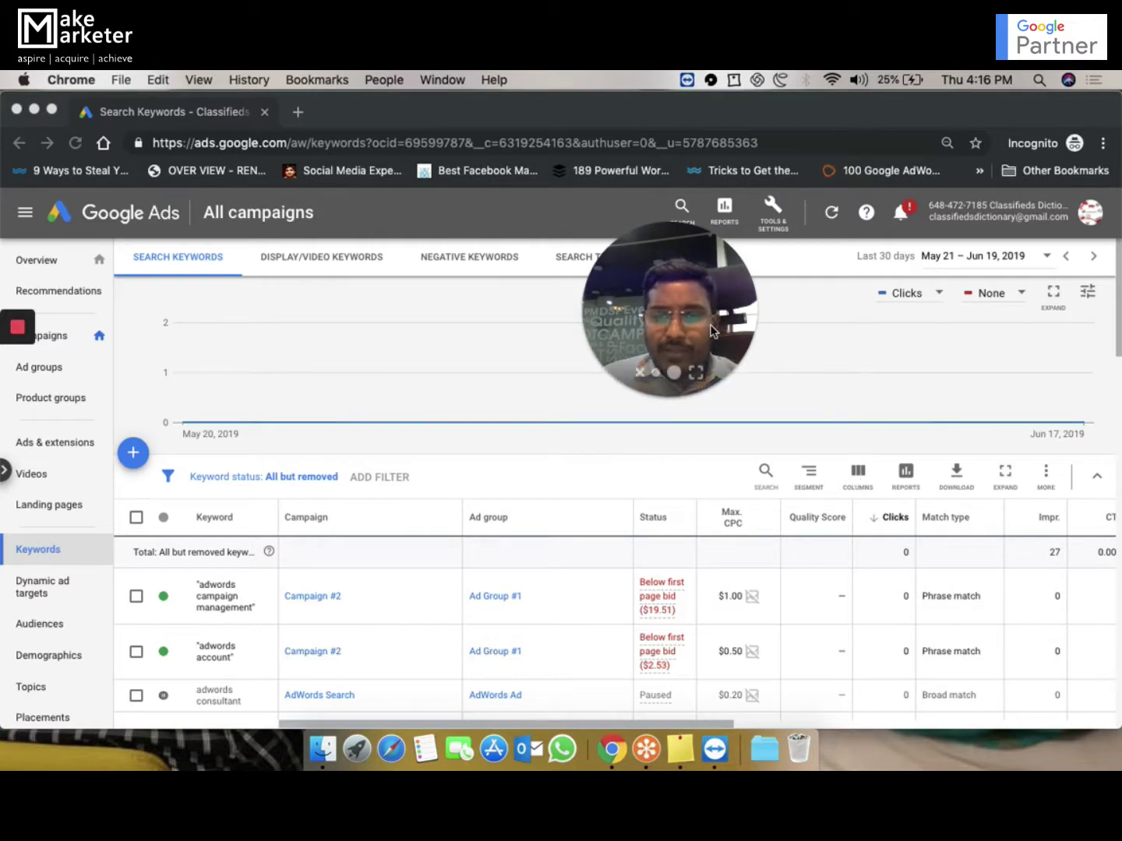
# - Open Modify columns for keywords, expand Attributes and scroll to the Quality score category
pyautogui.moveTo(712, 331); pyautogui.dragTo(538, 386)
pyautogui.click(862, 474)
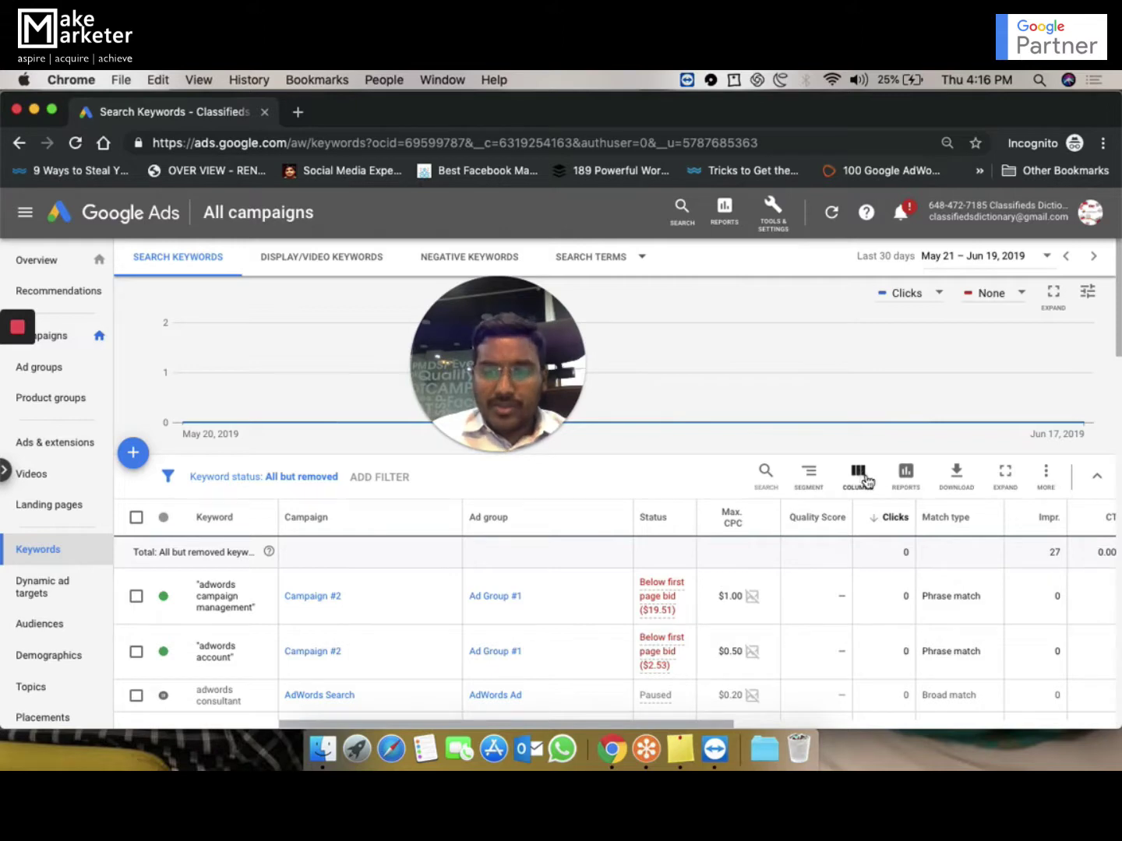
pyautogui.click(857, 479)
pyautogui.click(857, 479)
pyautogui.click(857, 518)
pyautogui.scroll(-5, 396, 553)
pyautogui.scroll(3, 397, 550)
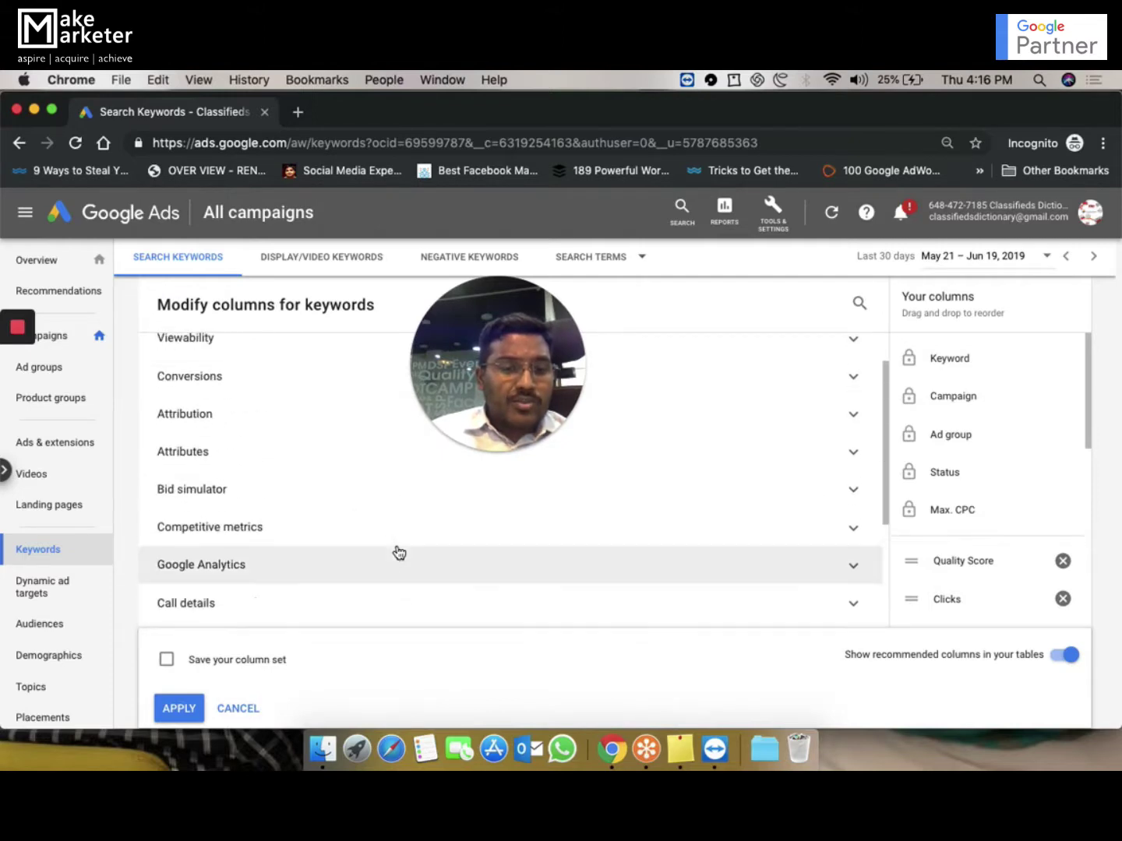
pyautogui.click(248, 446)
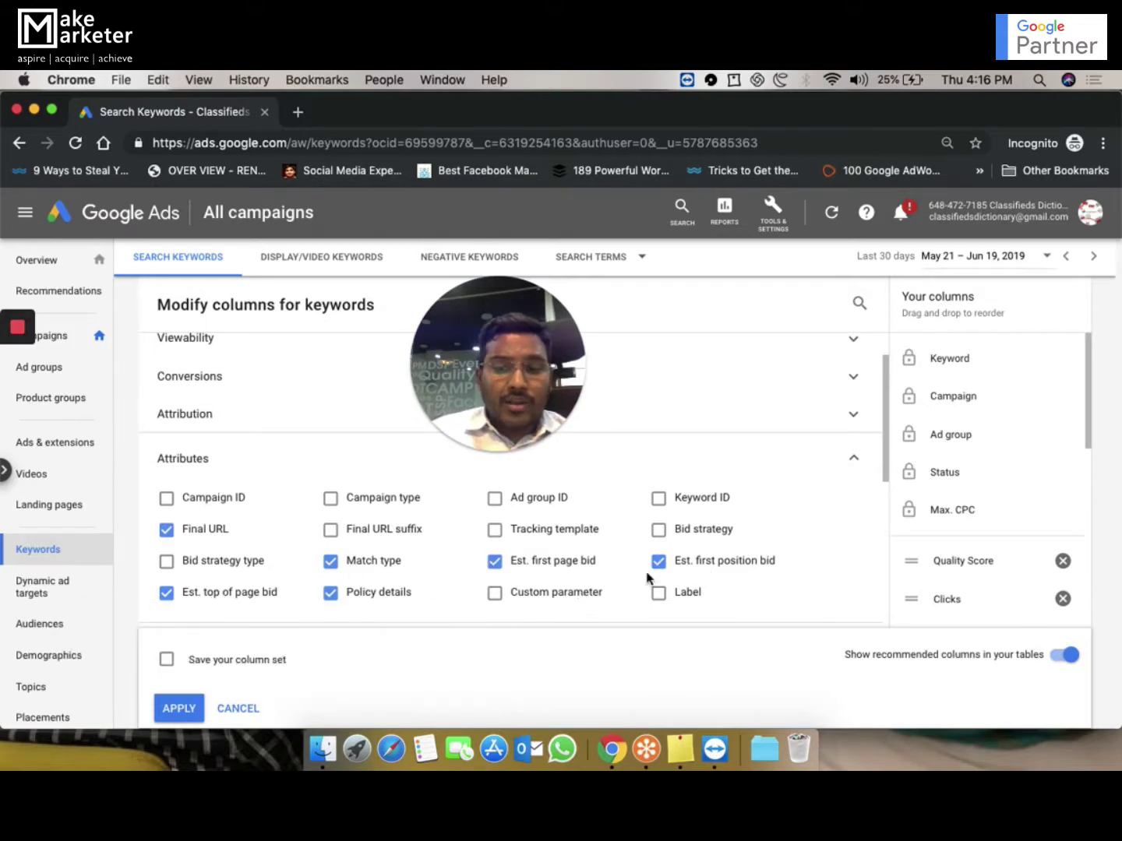
pyautogui.scroll(-10, 813, 539)
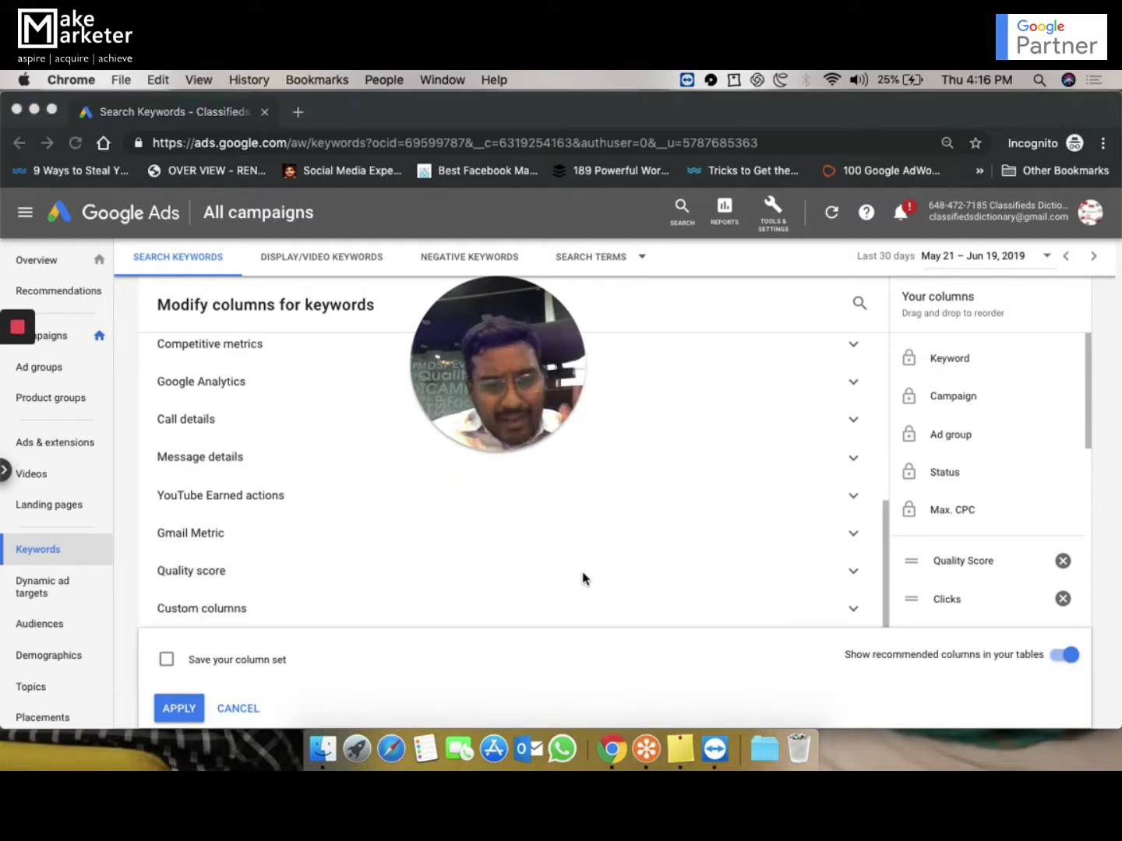
# - Add the Quality Score (hist.) column from the Quality score column options
pyautogui.click(856, 570)
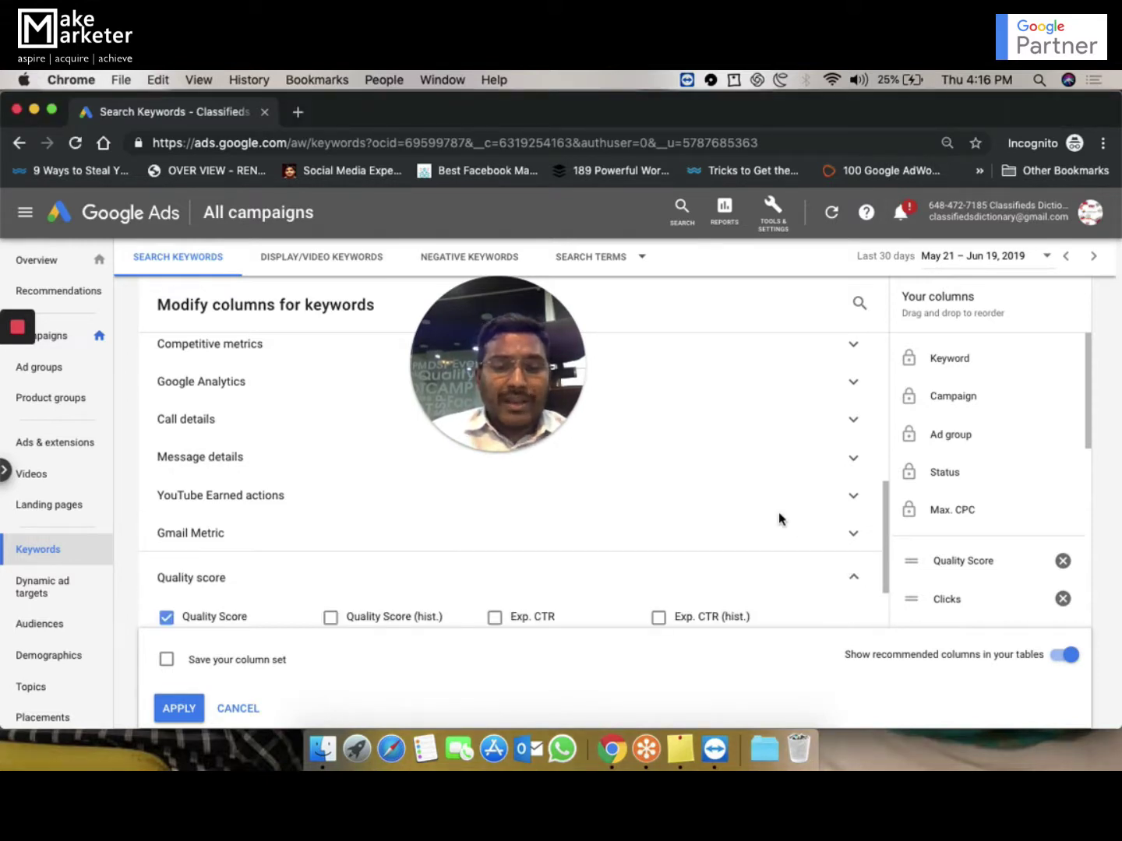
pyautogui.scroll(-2, 803, 507)
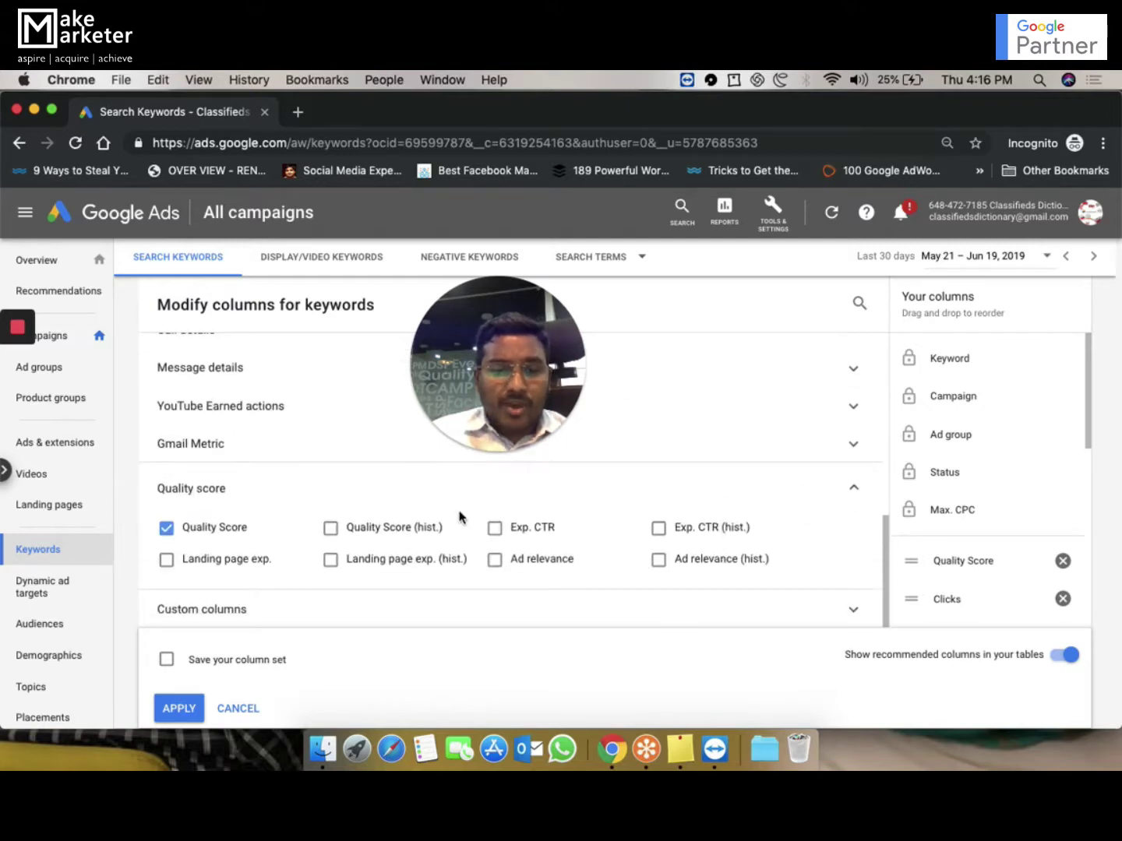
pyautogui.click(331, 529)
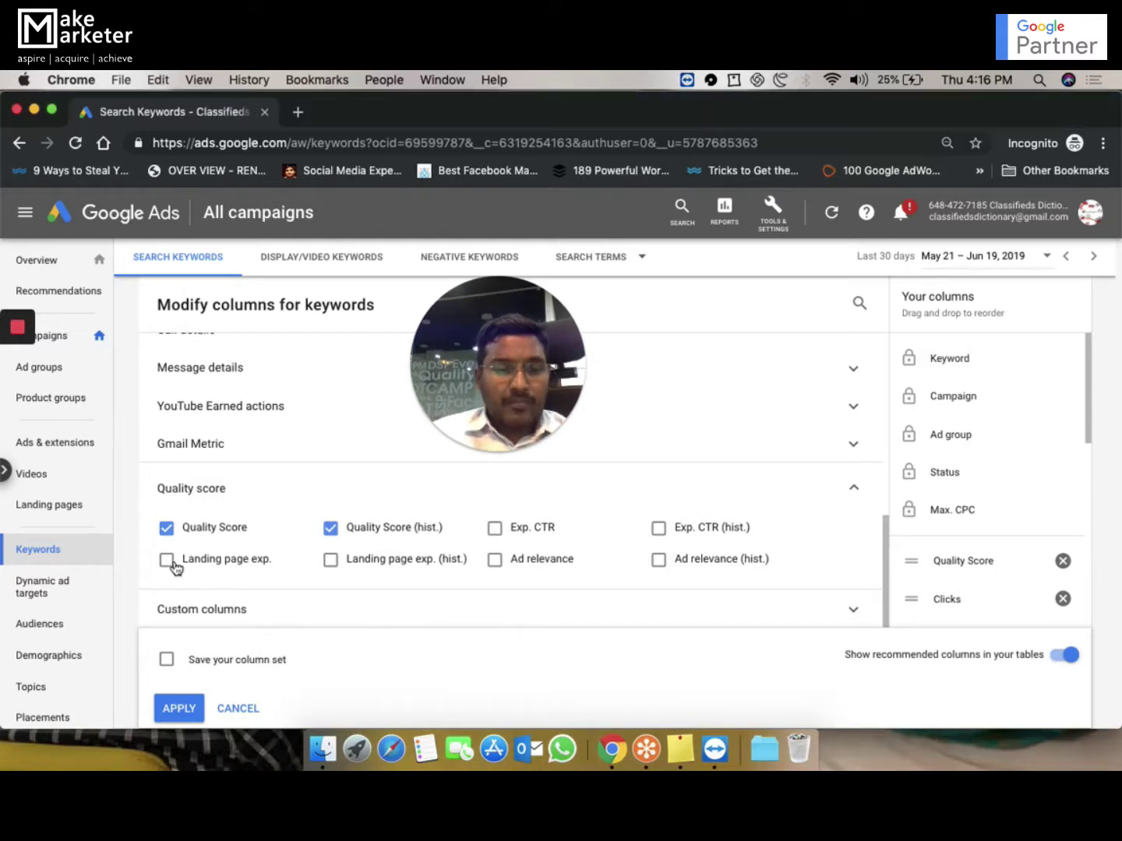
pyautogui.moveTo(226, 571)
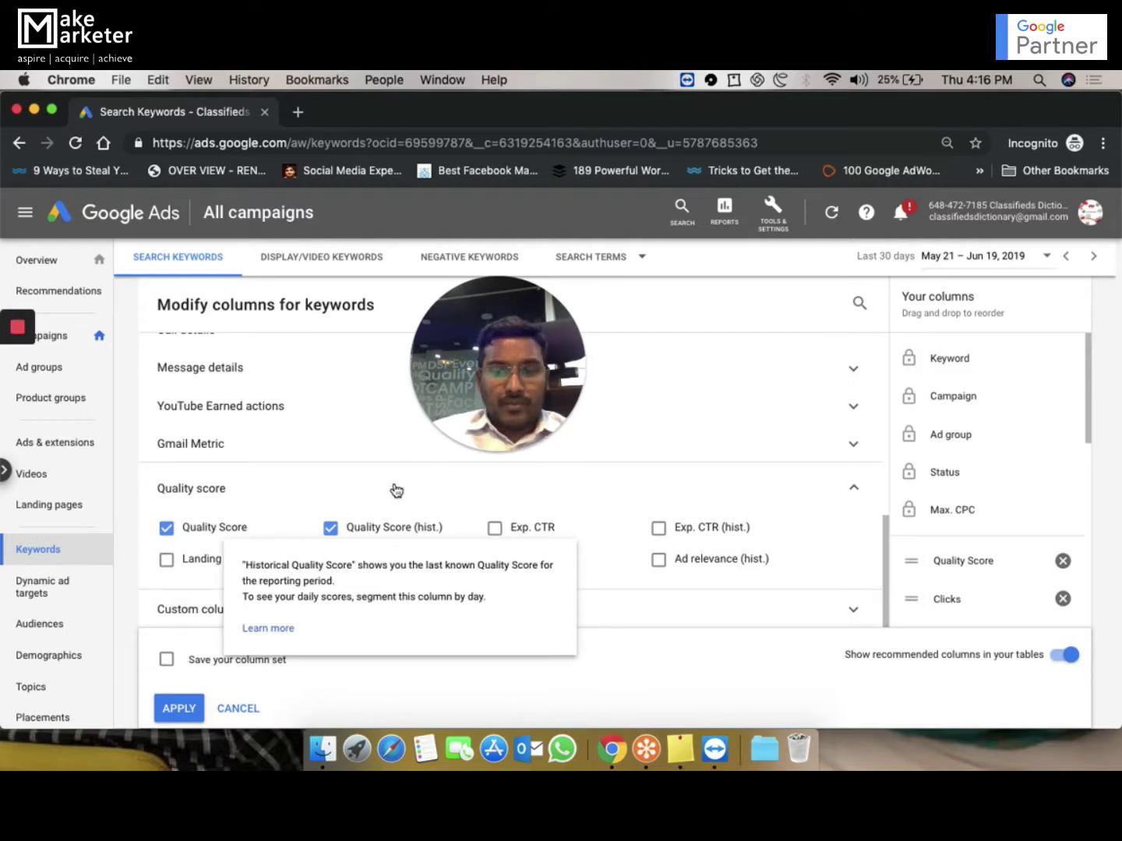
pyautogui.moveTo(517, 371); pyautogui.dragTo(729, 269)
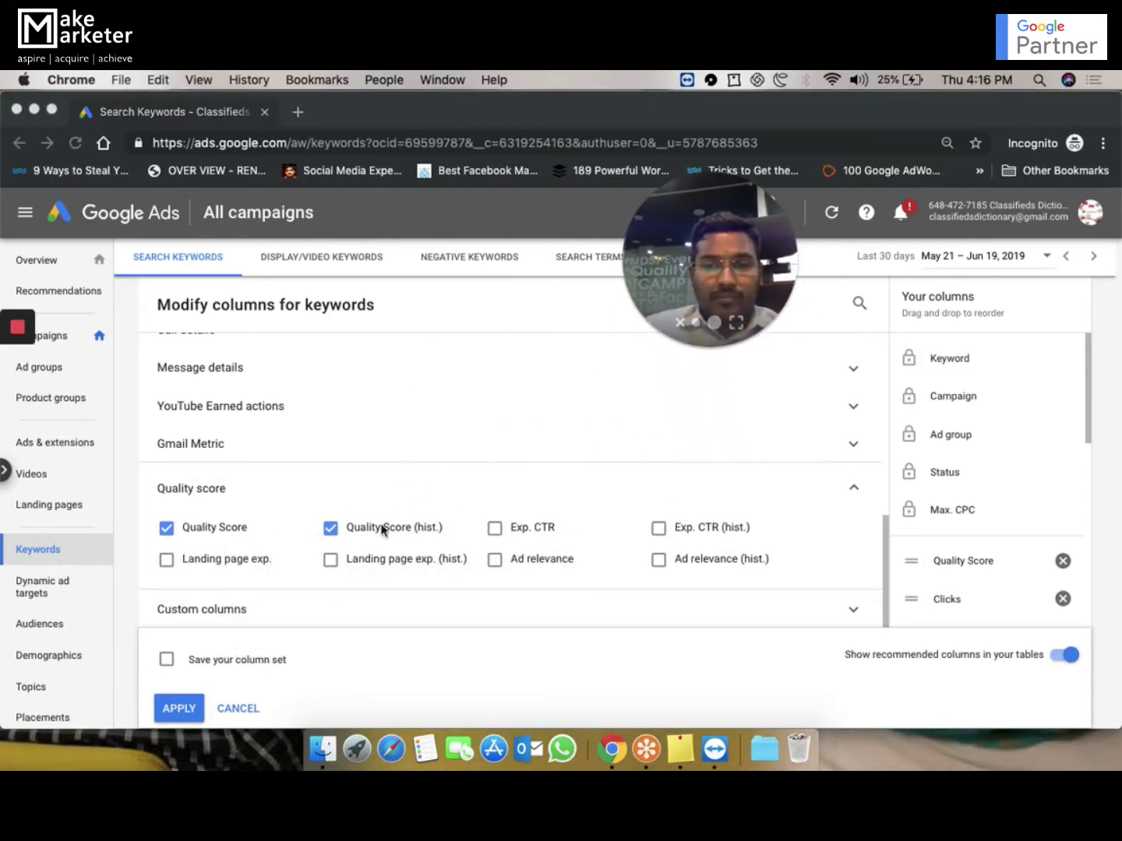
pyautogui.click(333, 564)
pyautogui.moveTo(195, 572)
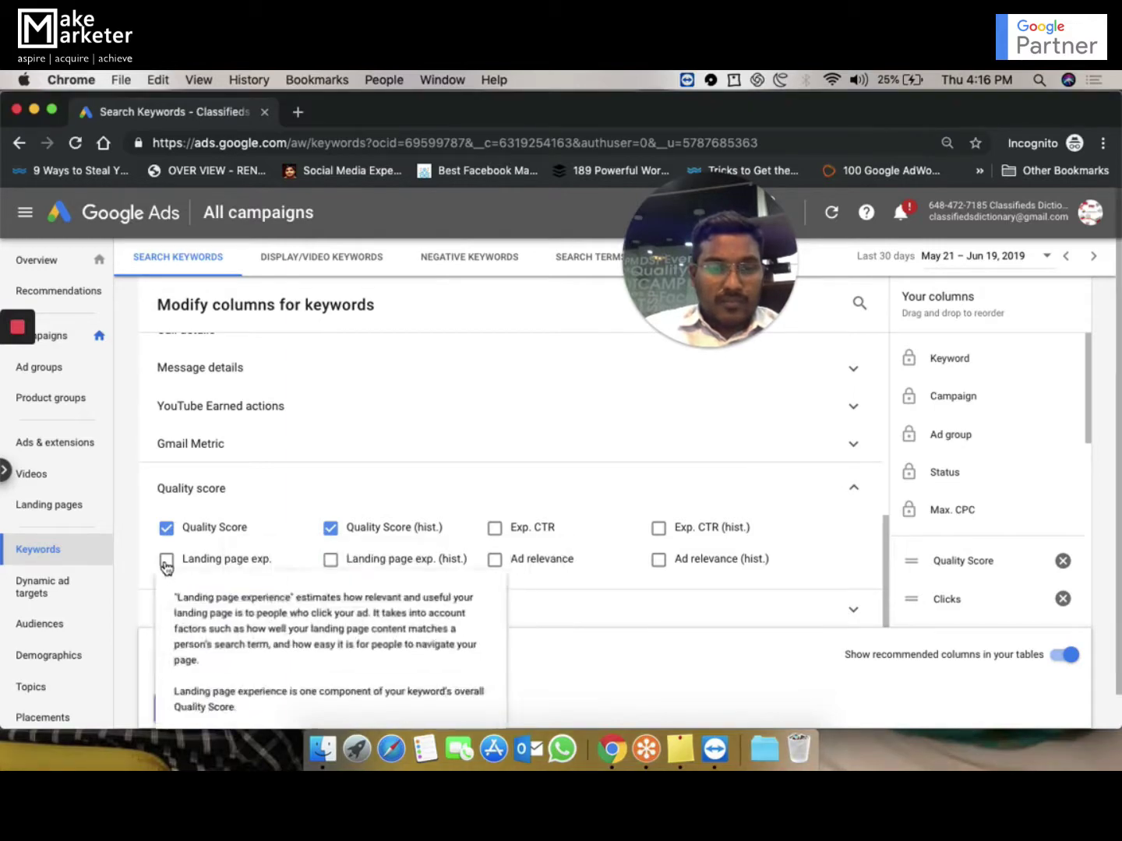
# - Add Landing page exp., Landing page exp. (hist.), Exp. CTR and Ad relevance columns, then apply
pyautogui.click(165, 559)
pyautogui.click(331, 562)
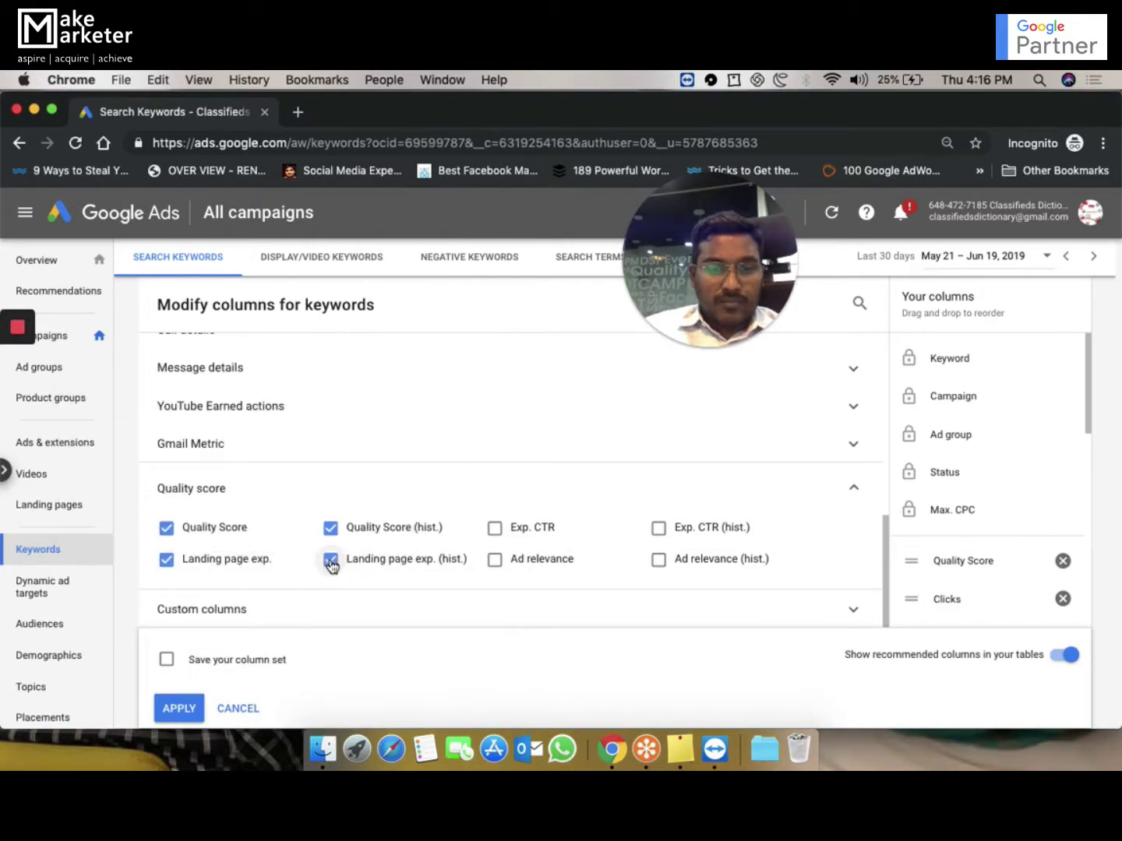
pyautogui.click(495, 530)
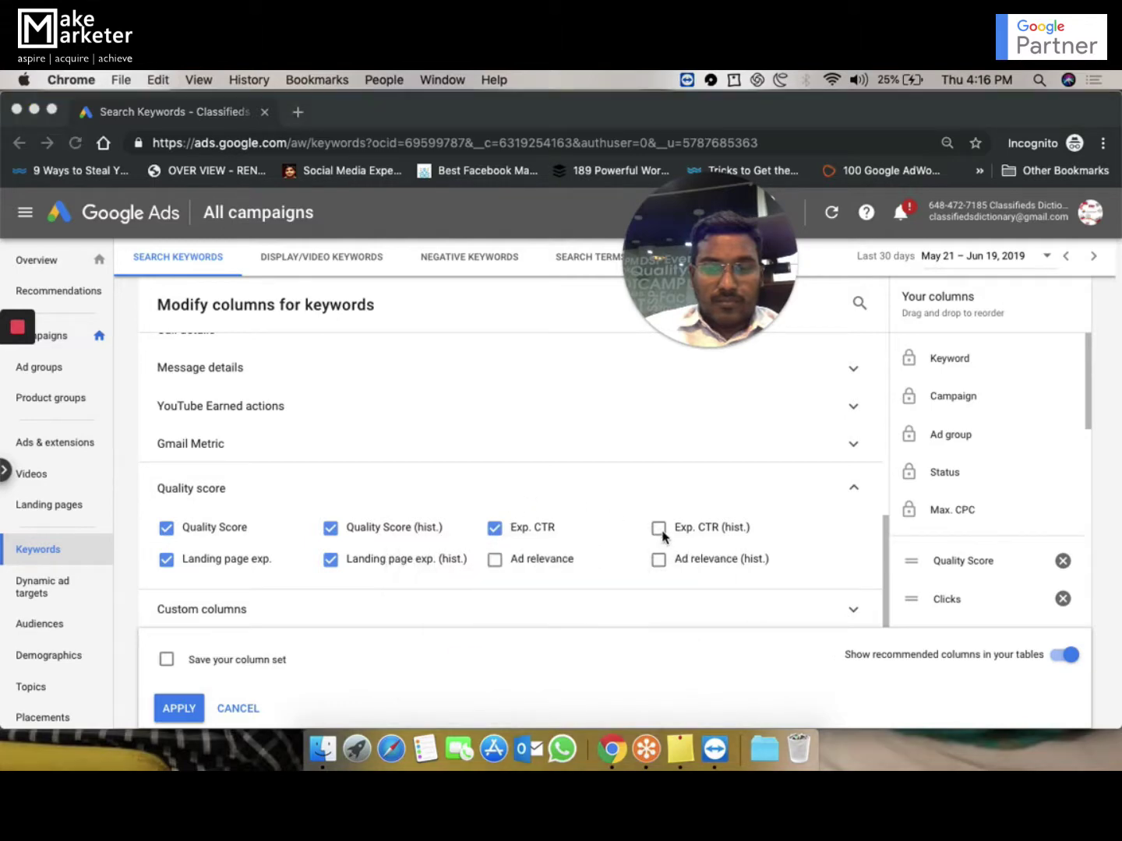
pyautogui.click(492, 563)
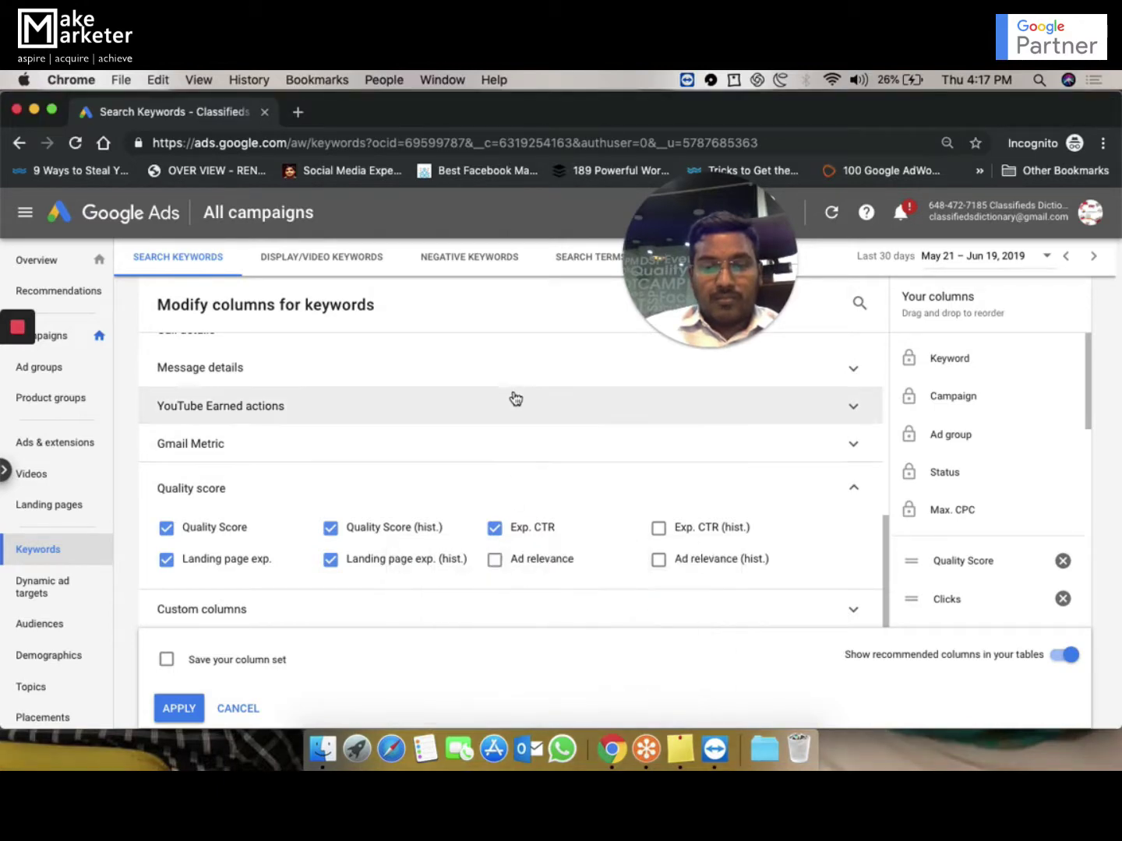
pyautogui.click(503, 567)
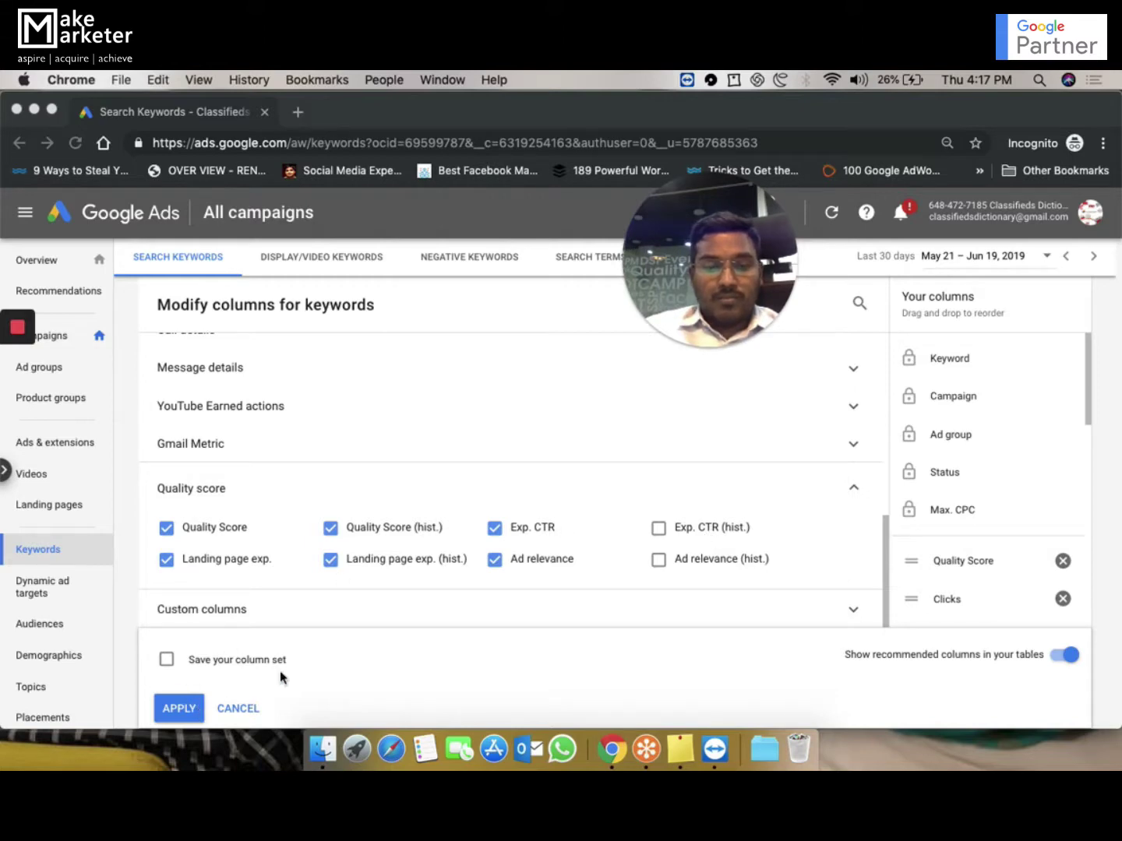
pyautogui.click(419, 630)
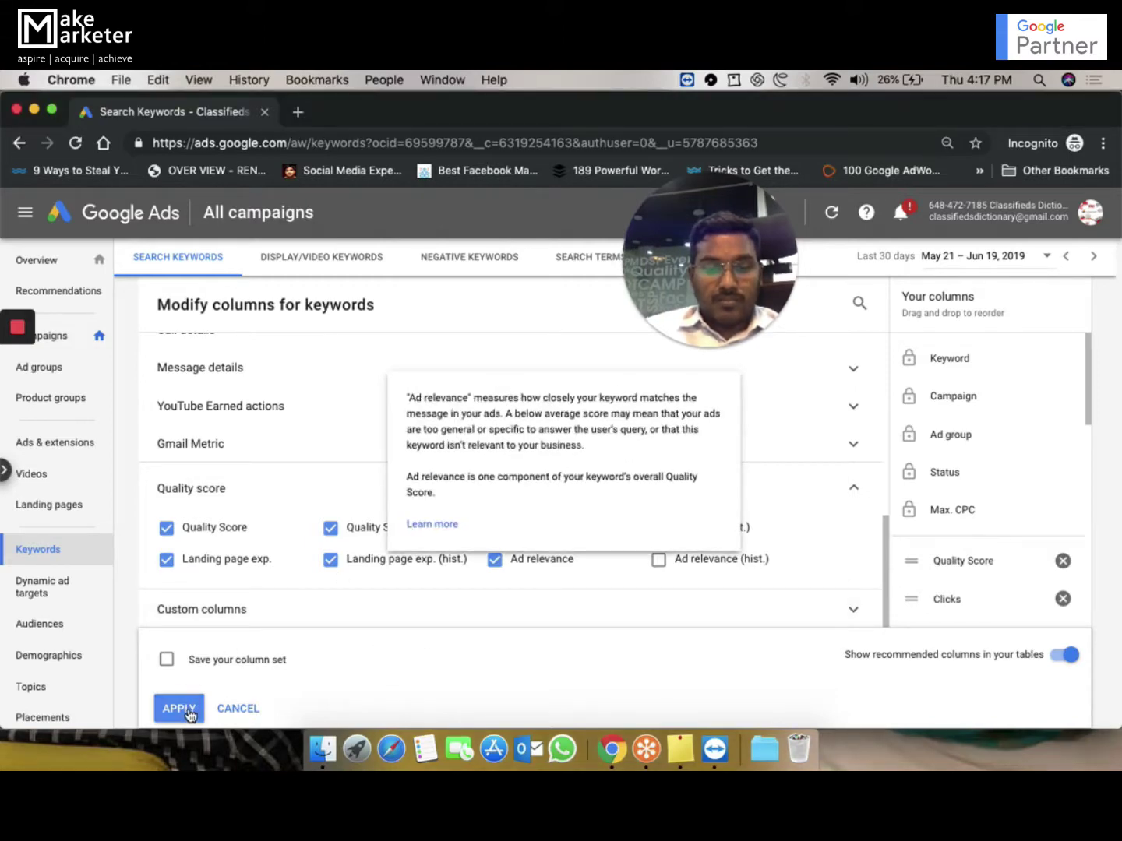
pyautogui.click(179, 708)
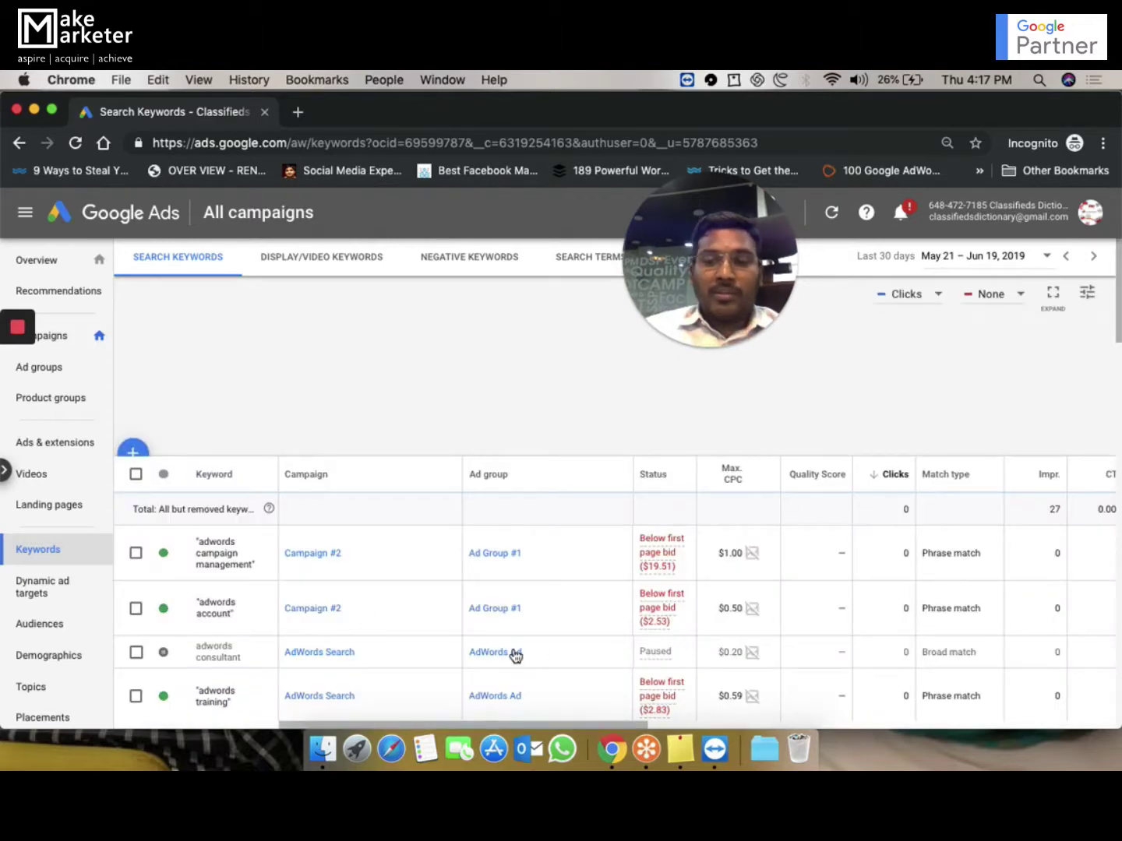
pyautogui.hscroll(10, 825, 608)
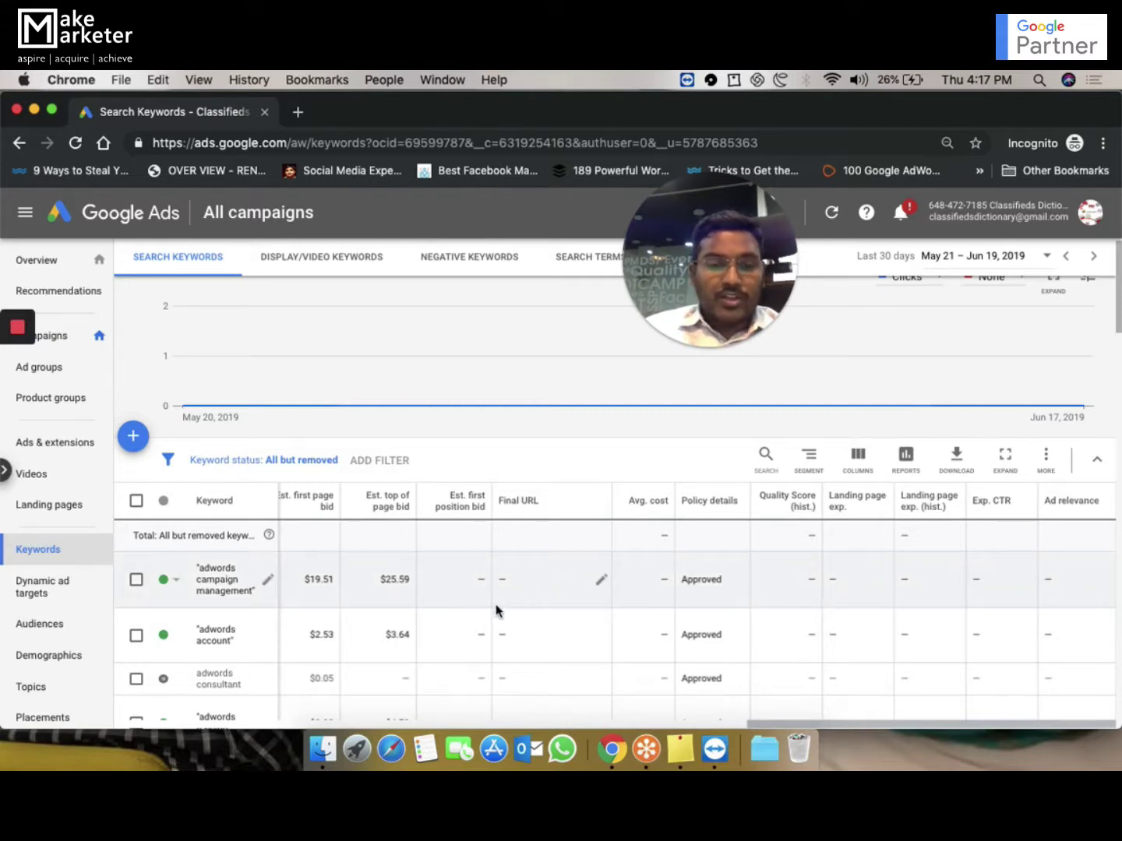
pyautogui.hscroll(-4, 539, 612)
pyautogui.hscroll(-5, 539, 612)
pyautogui.hscroll(3, 540, 612)
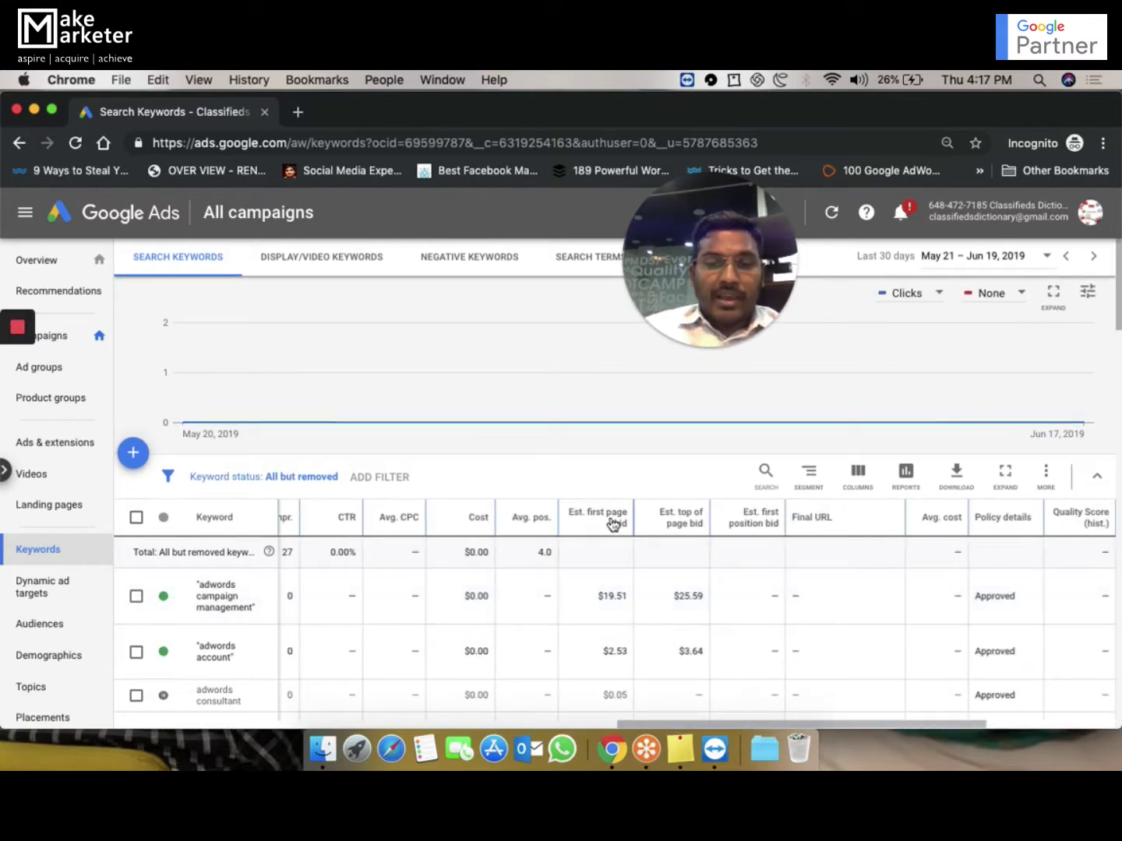
pyautogui.moveTo(622, 546)
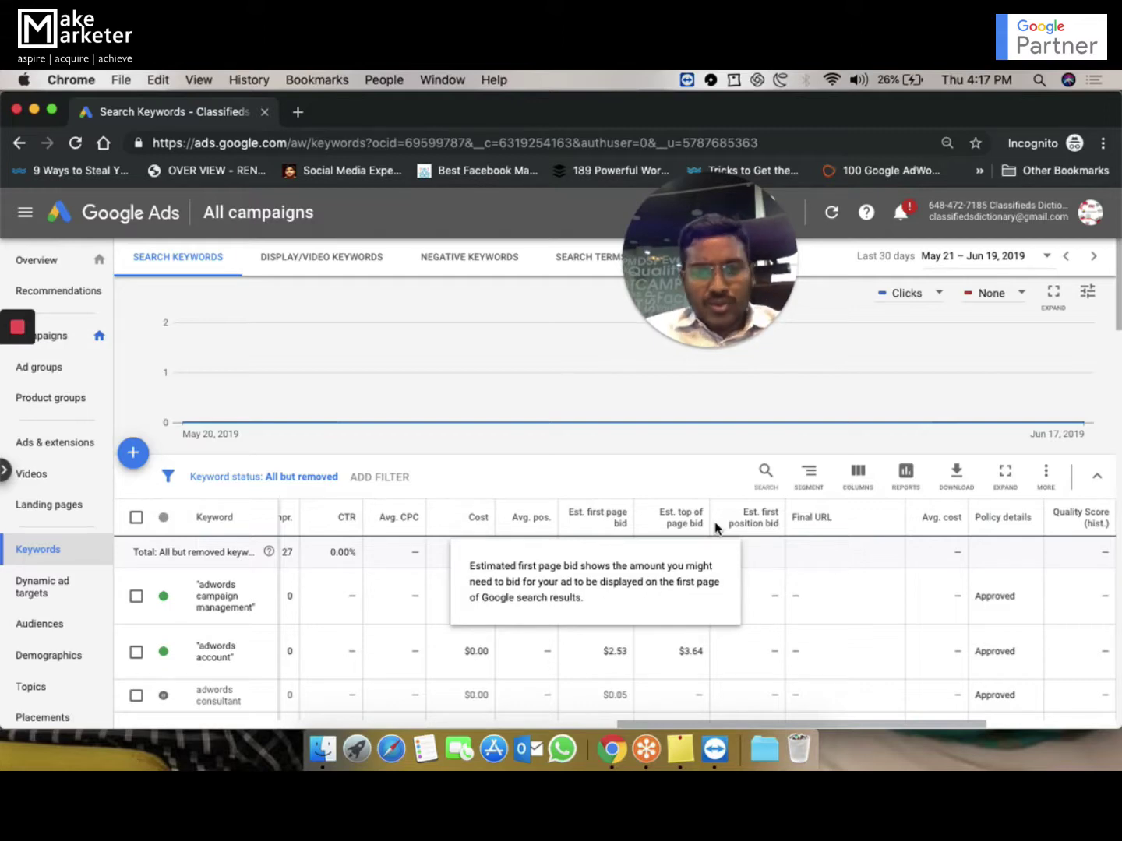
pyautogui.hscroll(5, 916, 585)
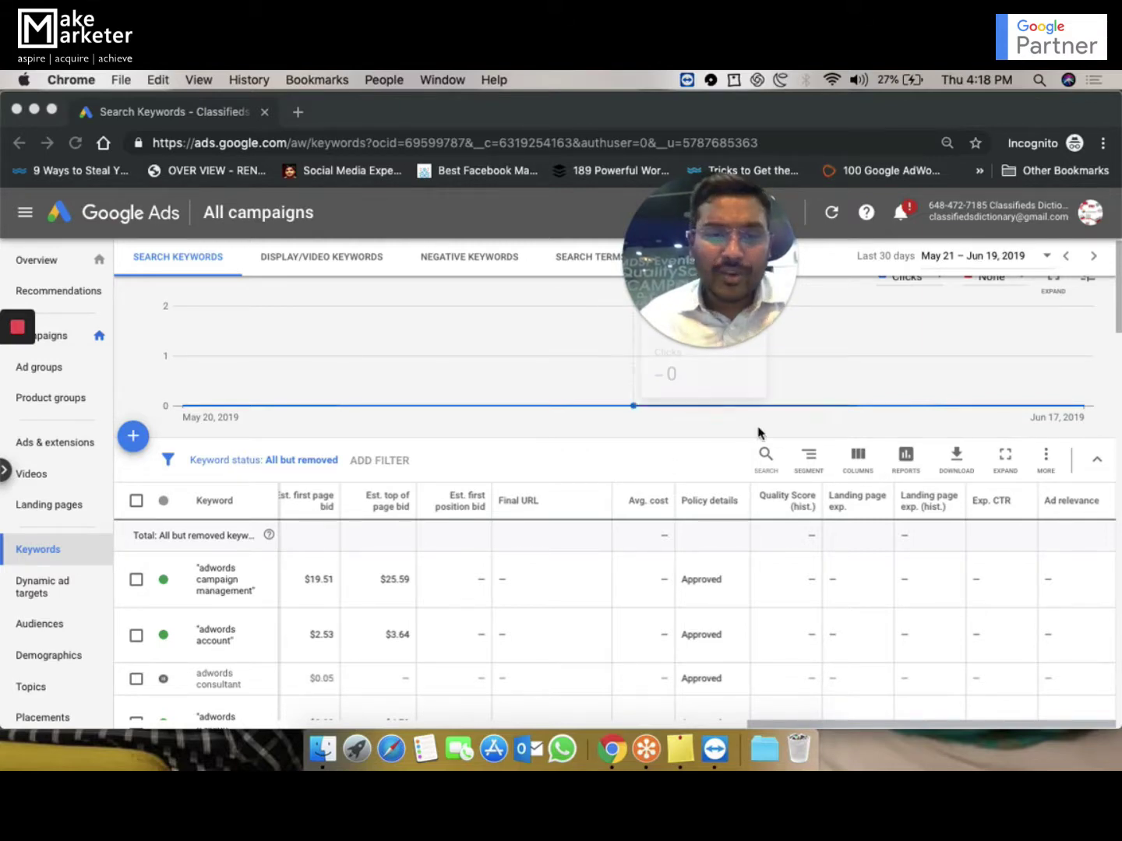
pyautogui.moveTo(683, 267)
pyautogui.moveTo(683, 267); pyautogui.dragTo(93, 627)
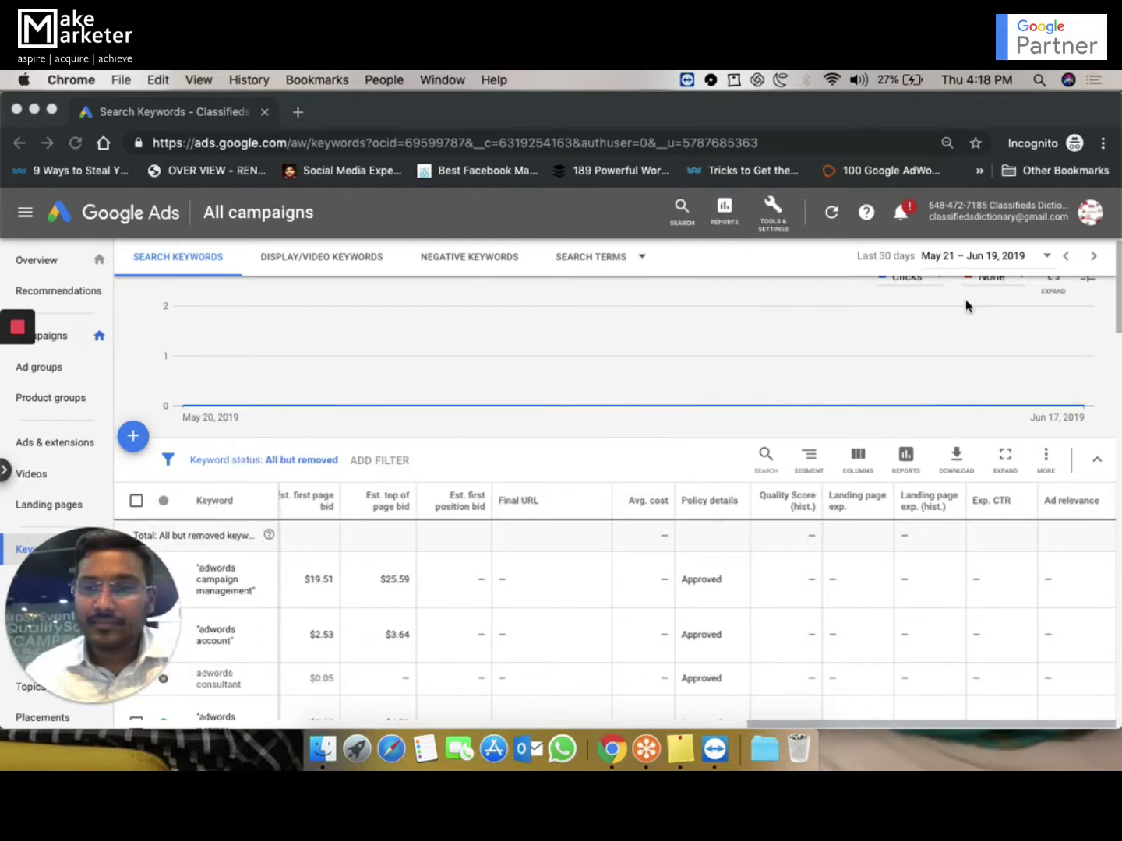
# - Compare May 21 – Jun 19, 2019 against the previous period, Apr 21 – May 20, 2019
pyautogui.click(874, 318)
pyautogui.click(1010, 257)
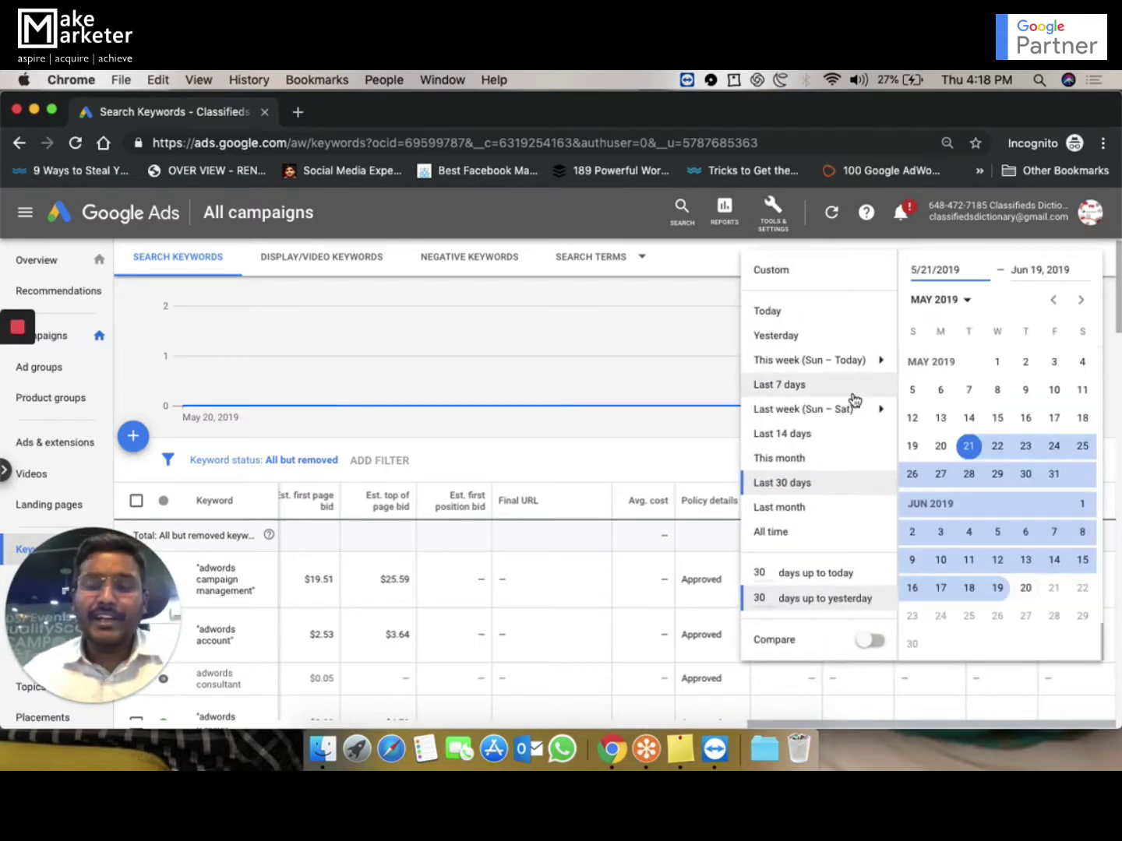
pyautogui.click(877, 647)
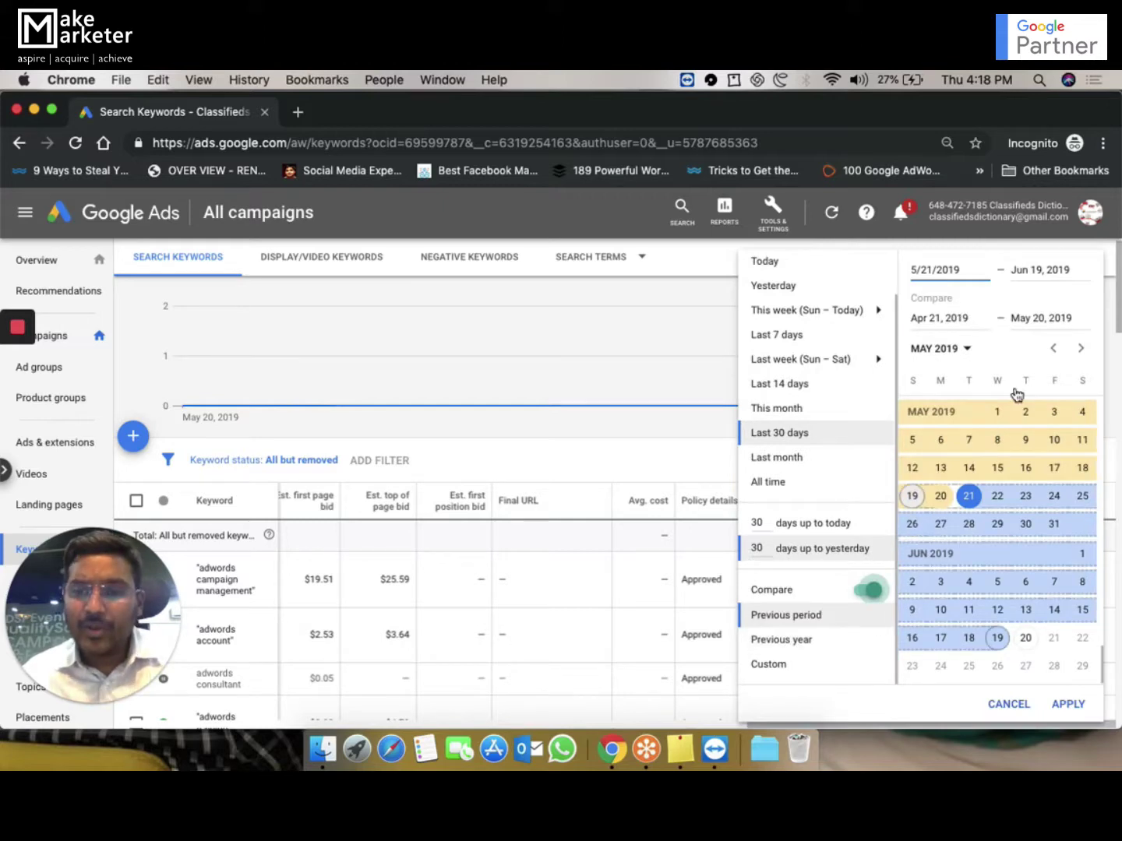
pyautogui.click(1069, 704)
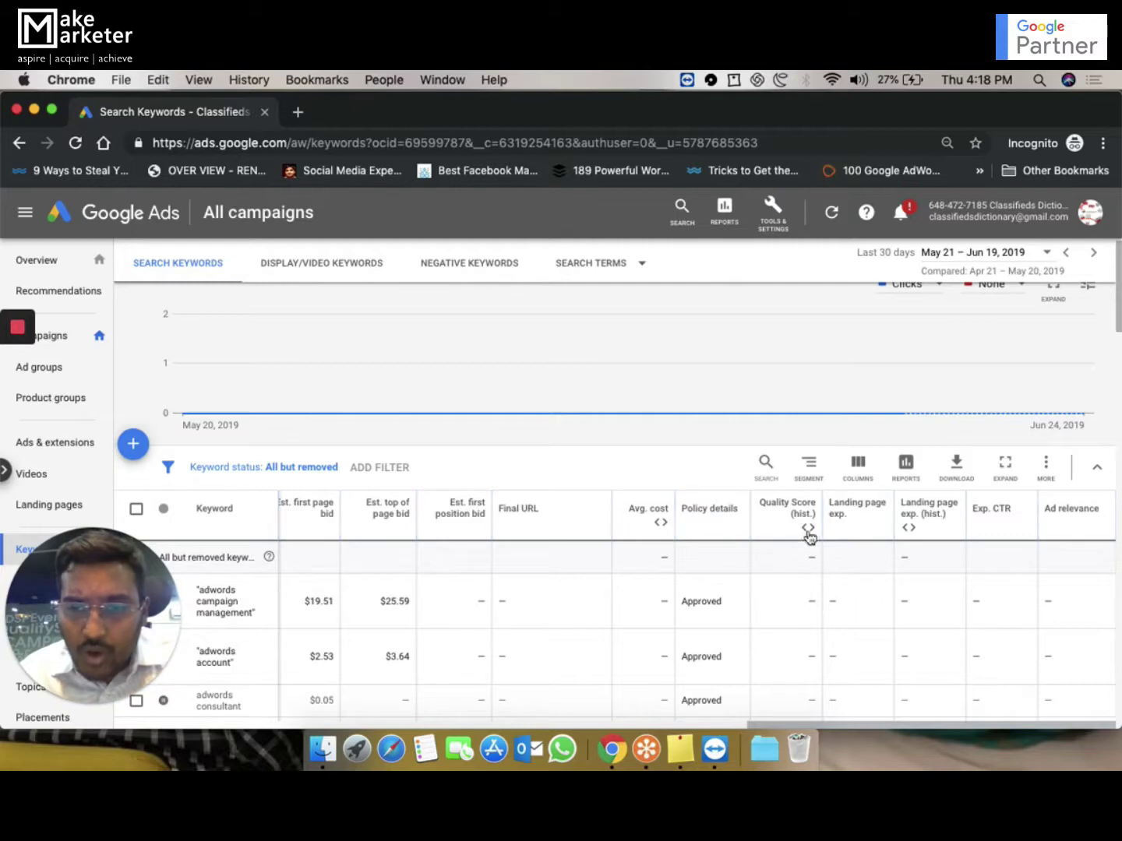
pyautogui.hscroll(-2, 587, 595)
pyautogui.hscroll(-10, 588, 595)
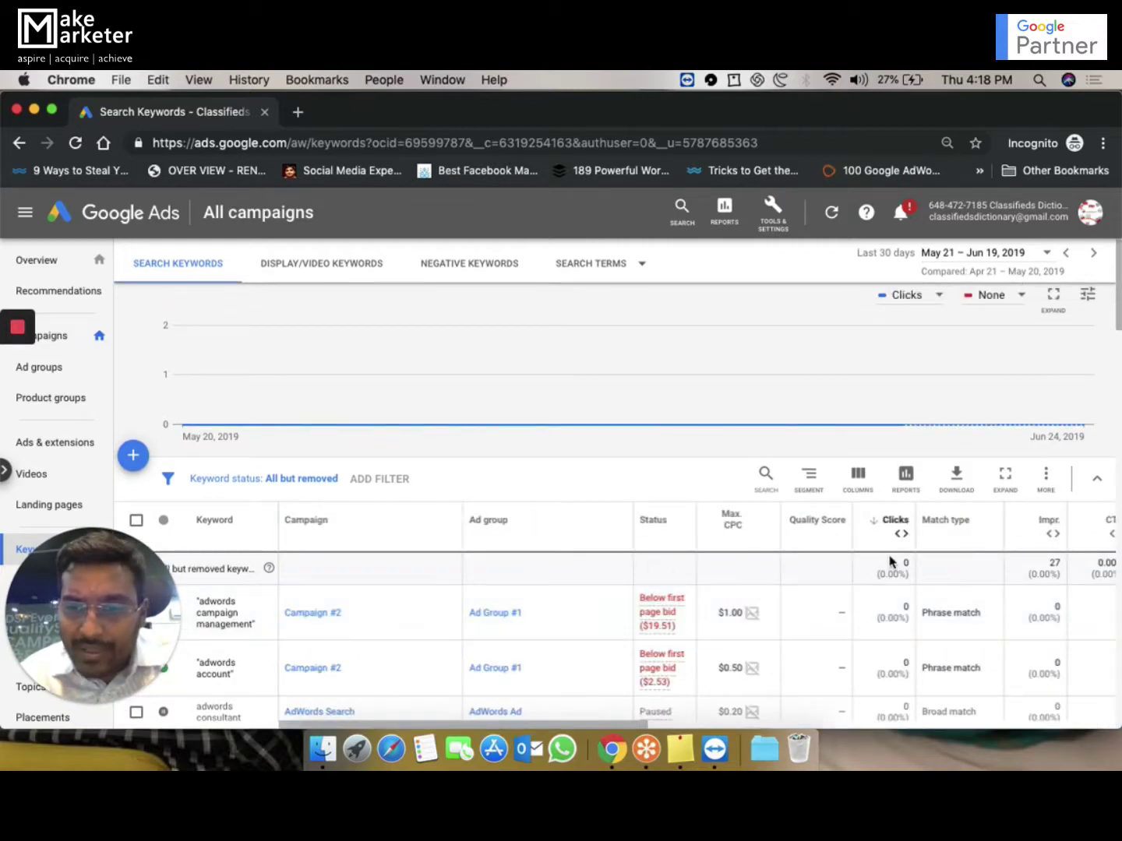
# - Expand Clicks into per-period figures, then switch comparison off to show only May 21 – Jun 19
pyautogui.click(901, 534)
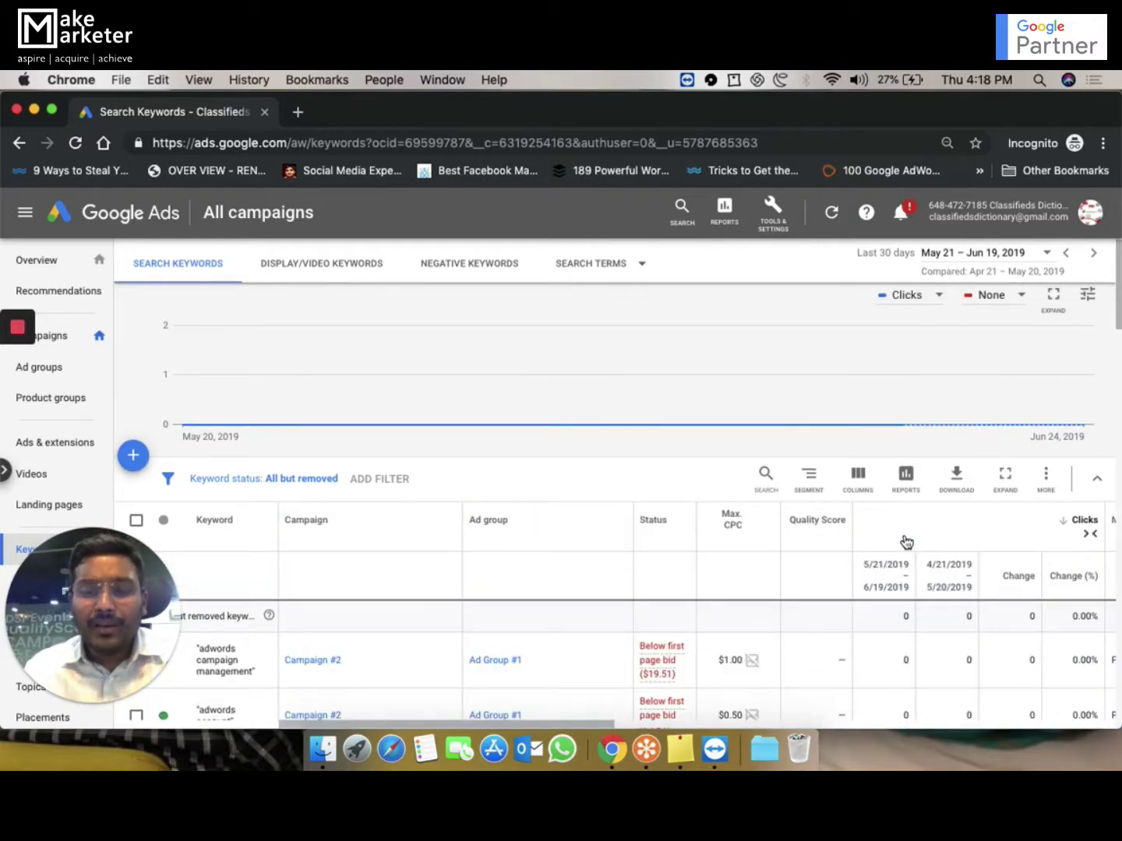
pyautogui.hscroll(5, 903, 609)
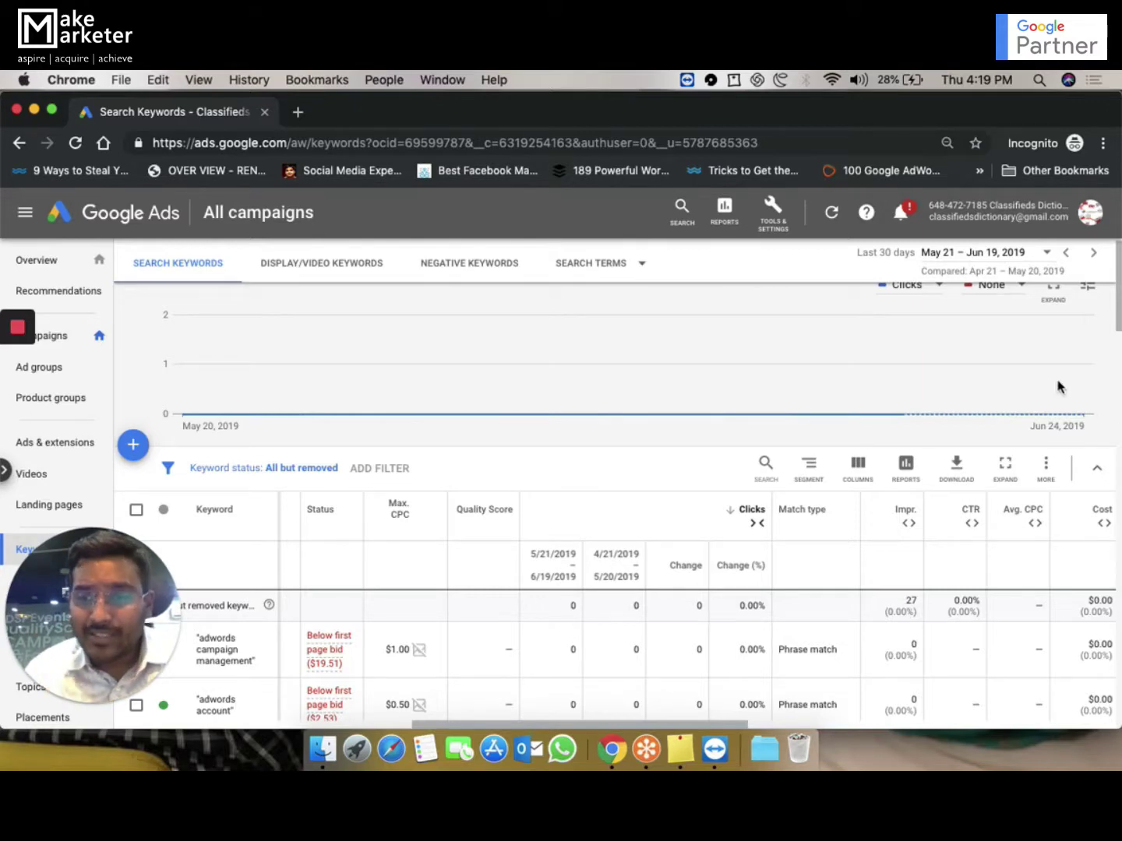
pyautogui.click(985, 257)
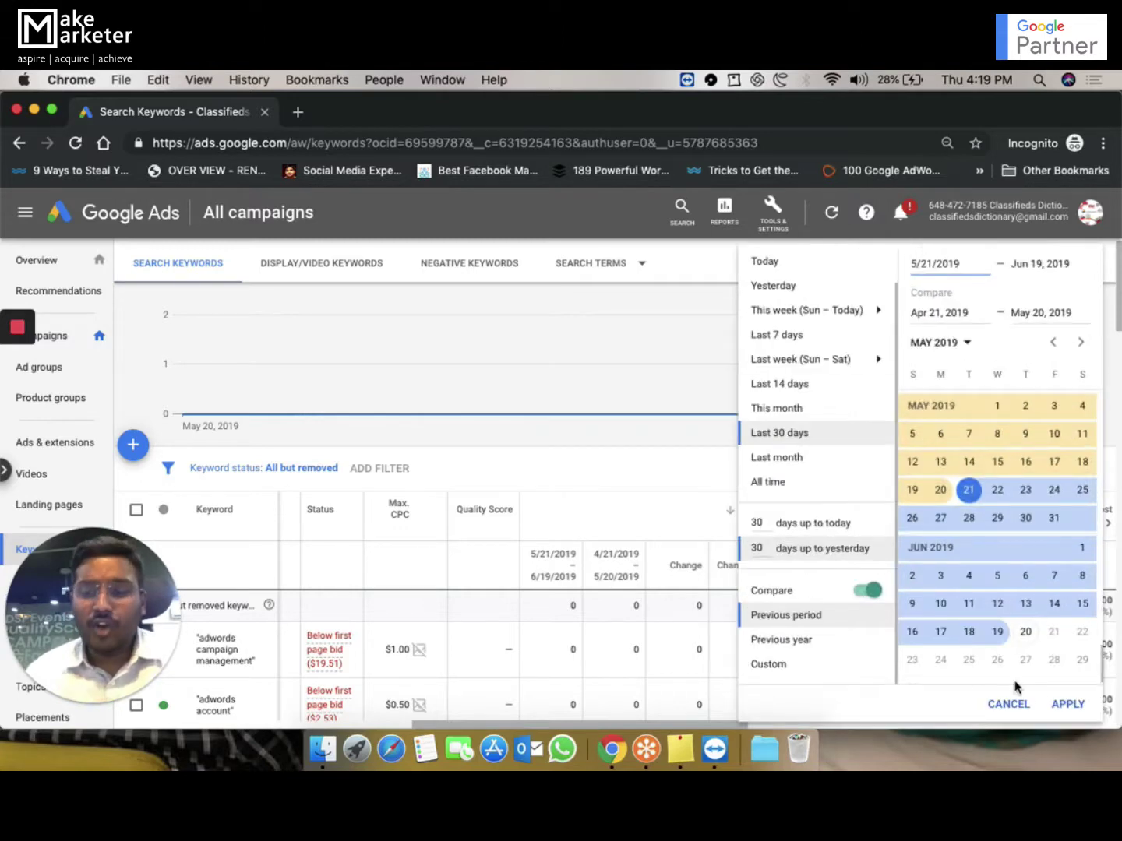
pyautogui.click(869, 594)
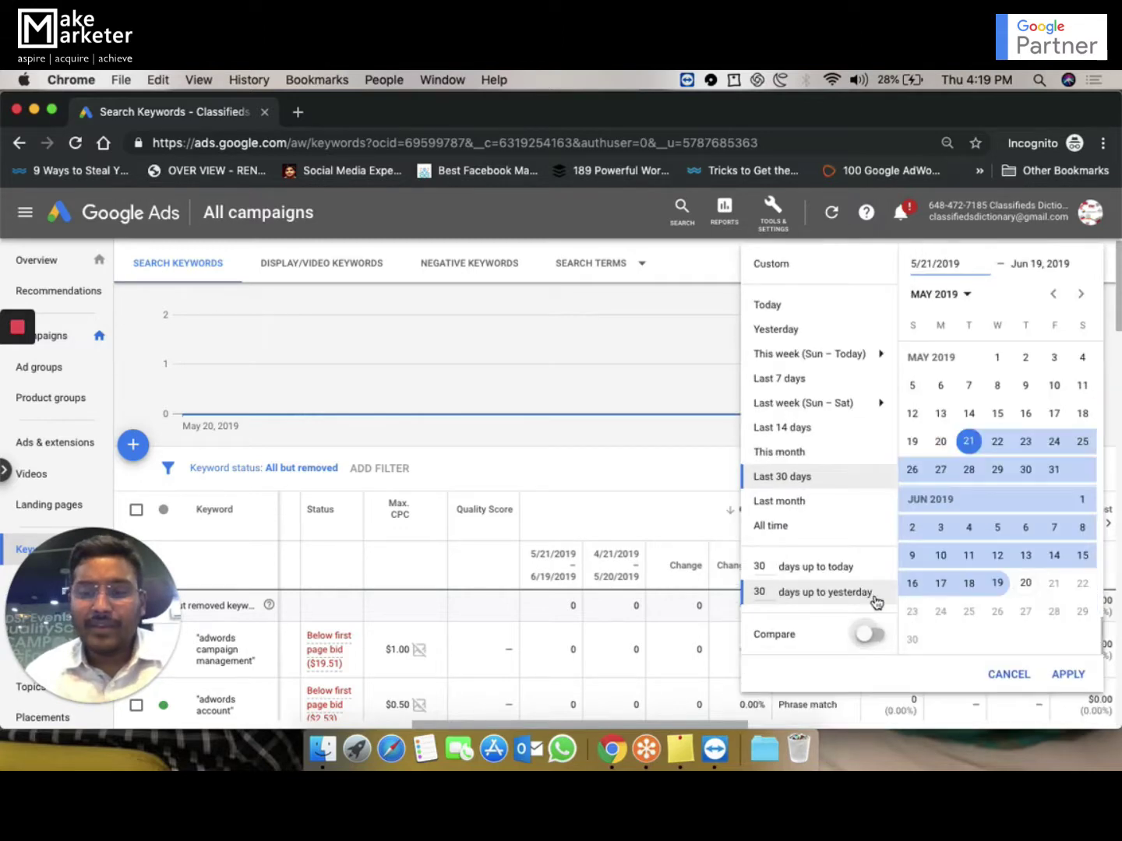
pyautogui.click(1068, 675)
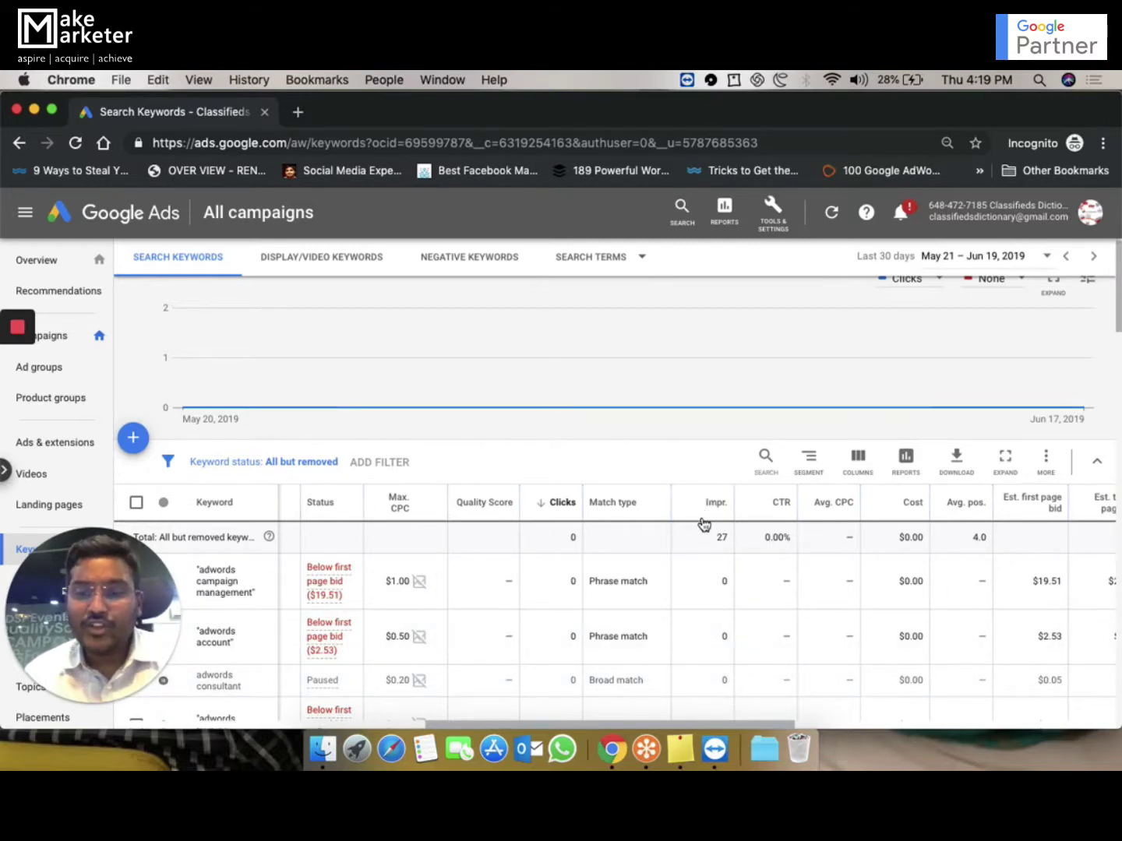
# - Sort keywords by Impr. descending, putting +SEO +Training first with 14 impressions
pyautogui.click(693, 508)
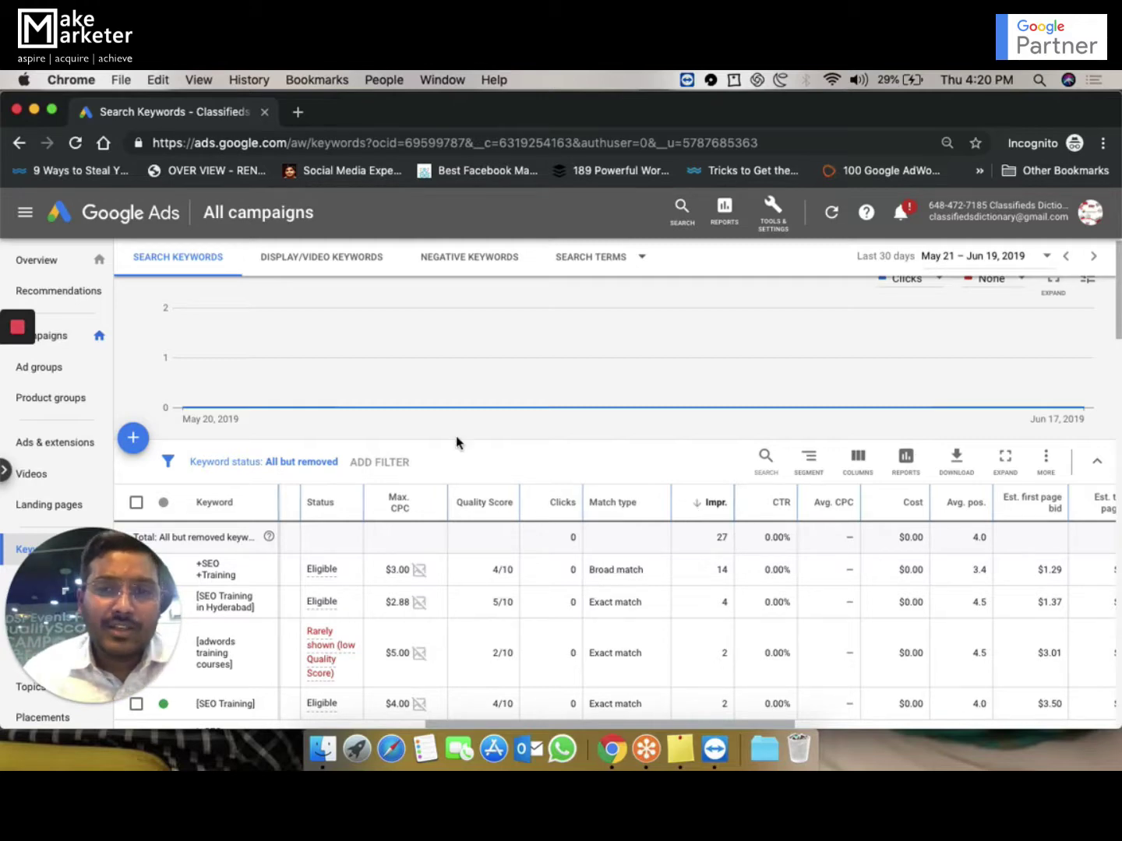
pyautogui.moveTo(30, 335)
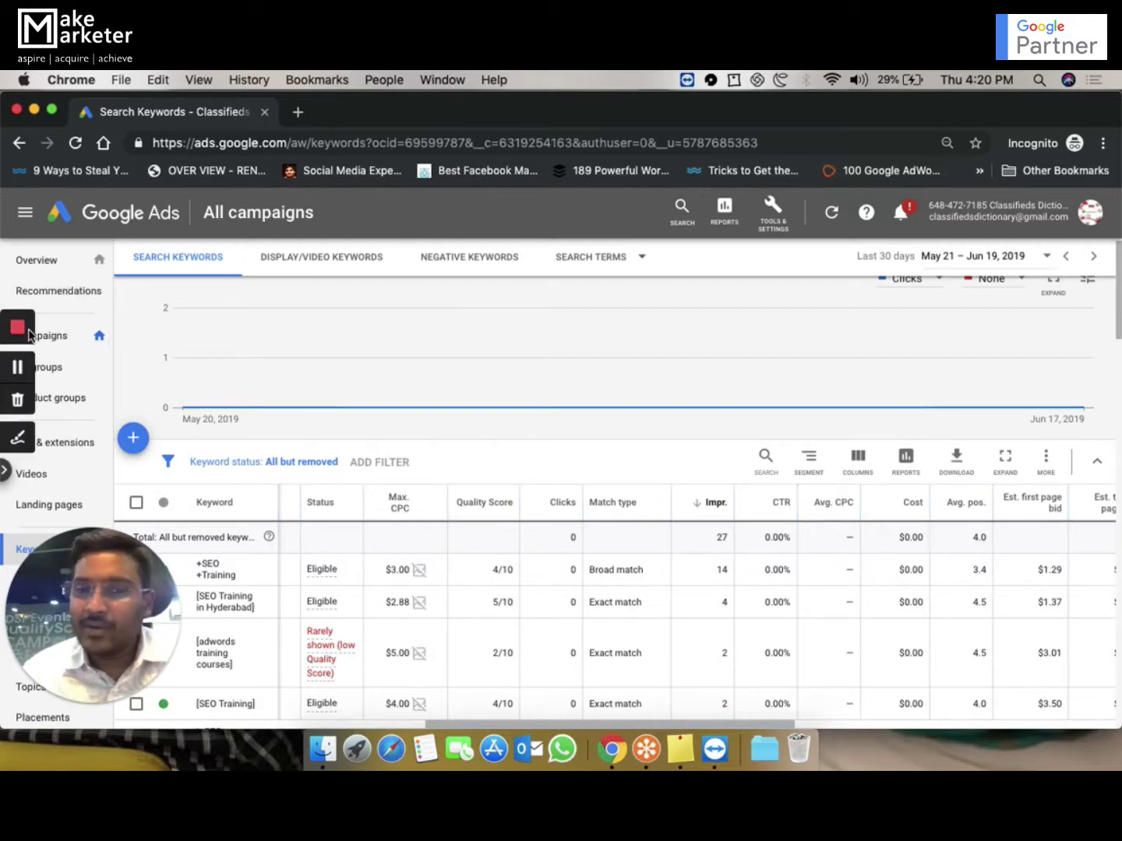